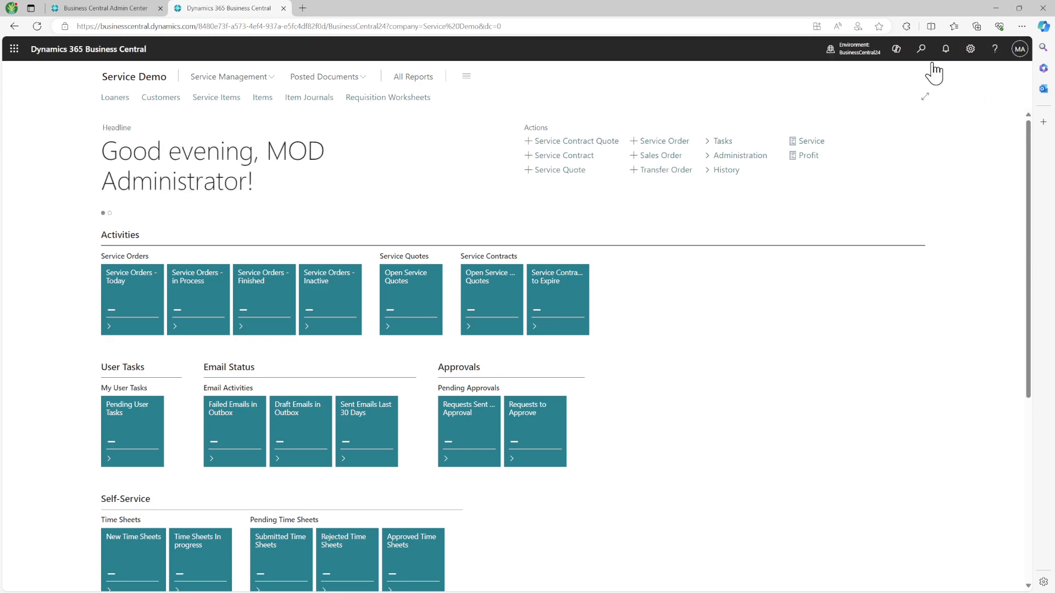
pyautogui.click(925, 61)
pyautogui.write('company inf')
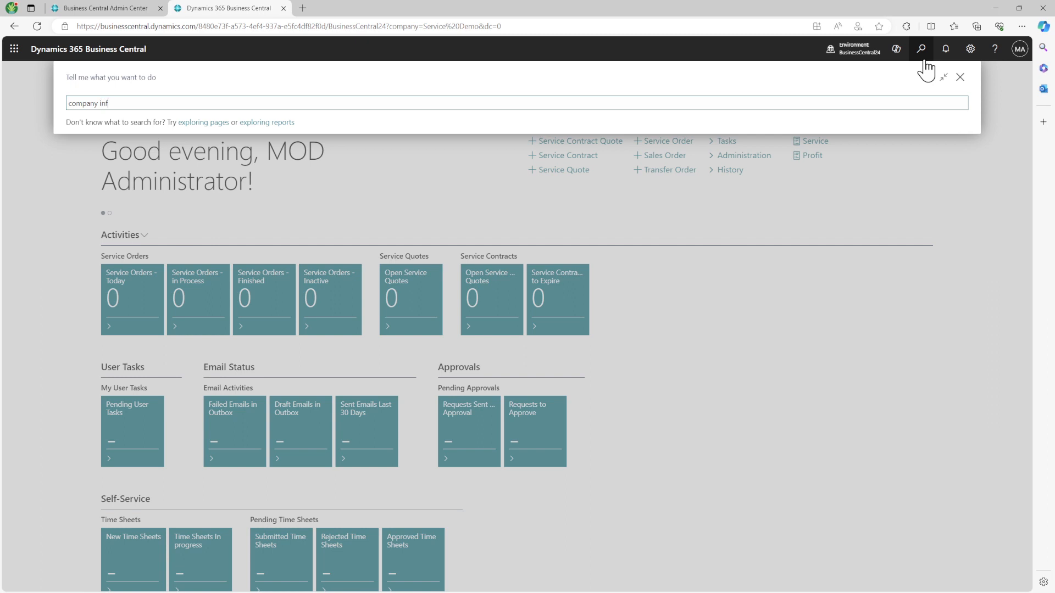
pyautogui.click(162, 151)
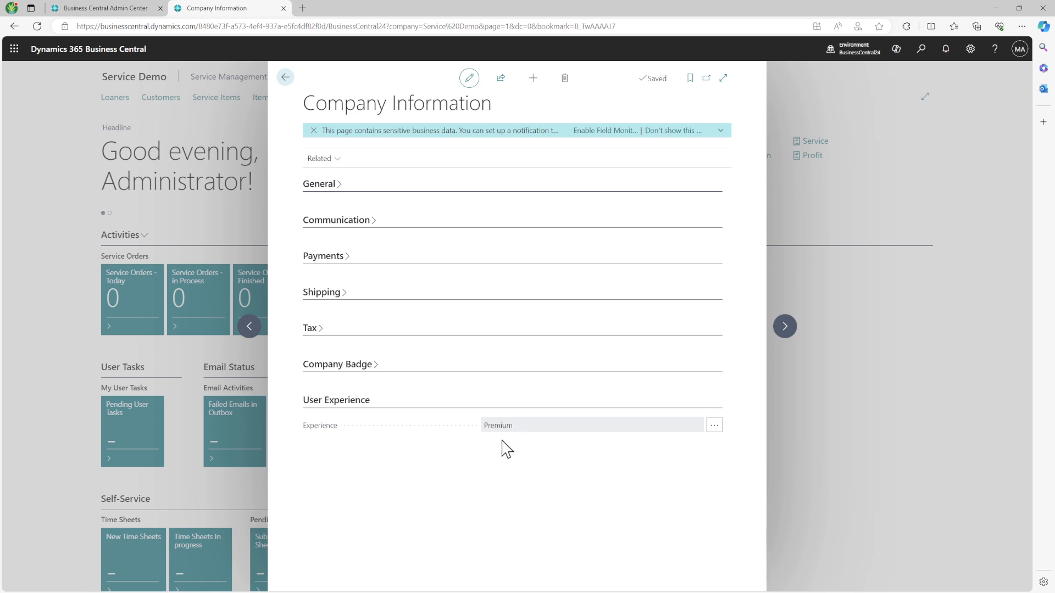
pyautogui.click(285, 78)
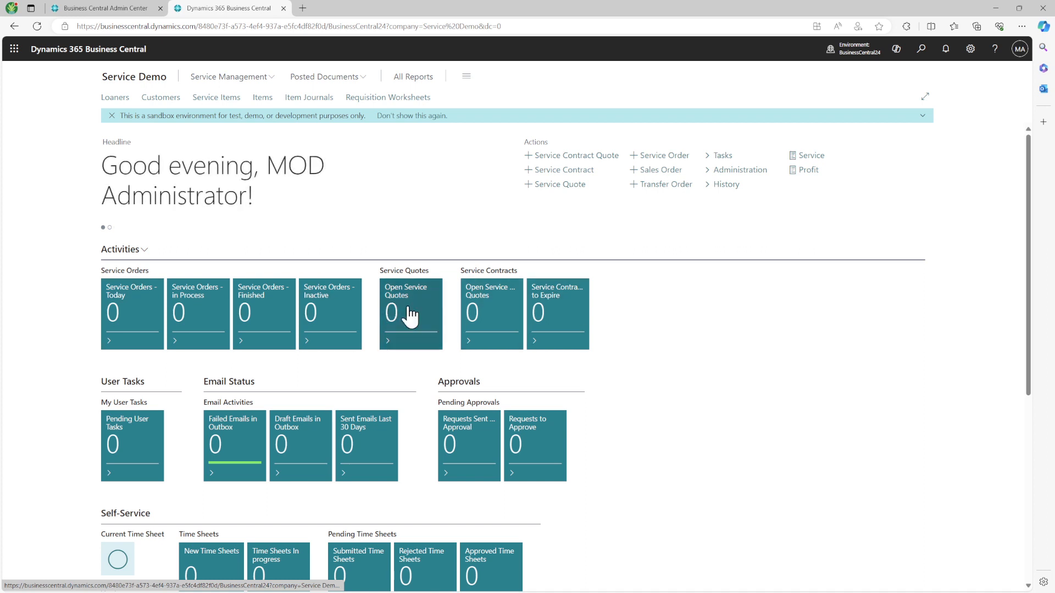
# Step: Start a new service quote, setting Service Quote Nos. to the S-QUO number series
pyautogui.click(582, 187)
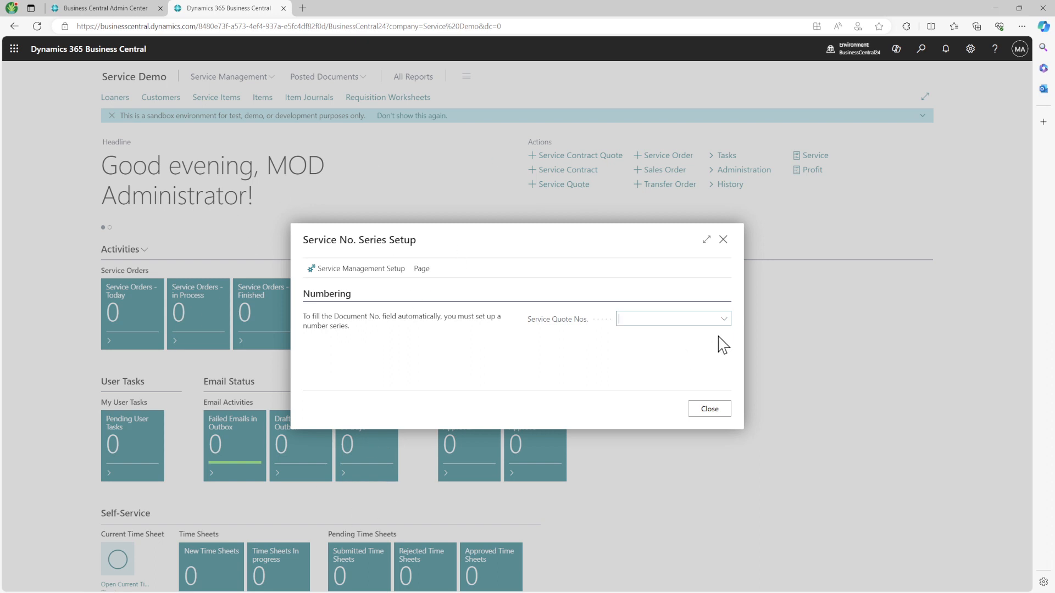
pyautogui.click(724, 320)
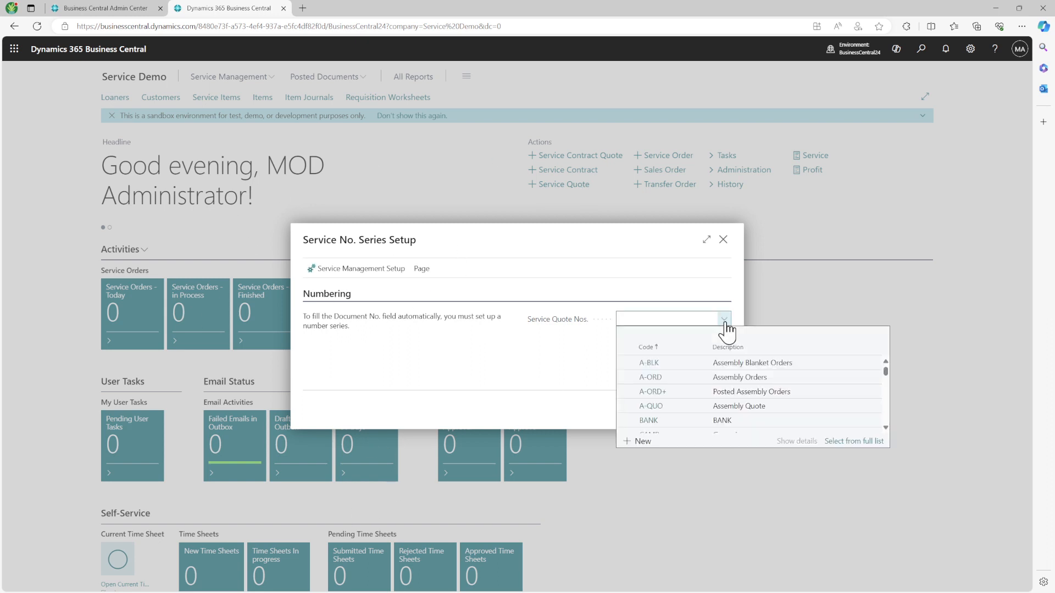
pyautogui.write('Quotr')
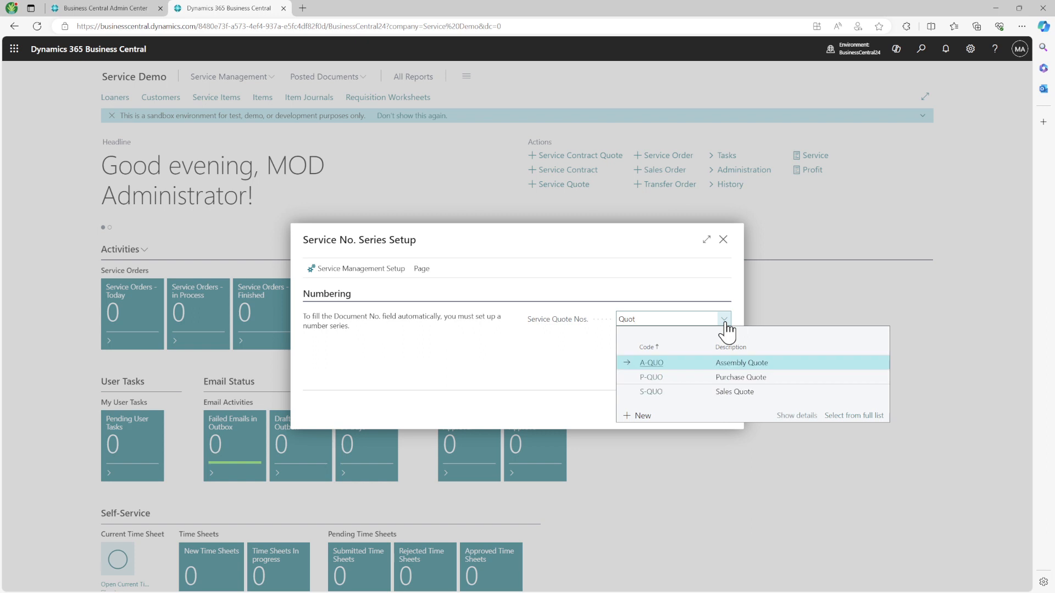
pyautogui.click(748, 391)
pyautogui.click(749, 391)
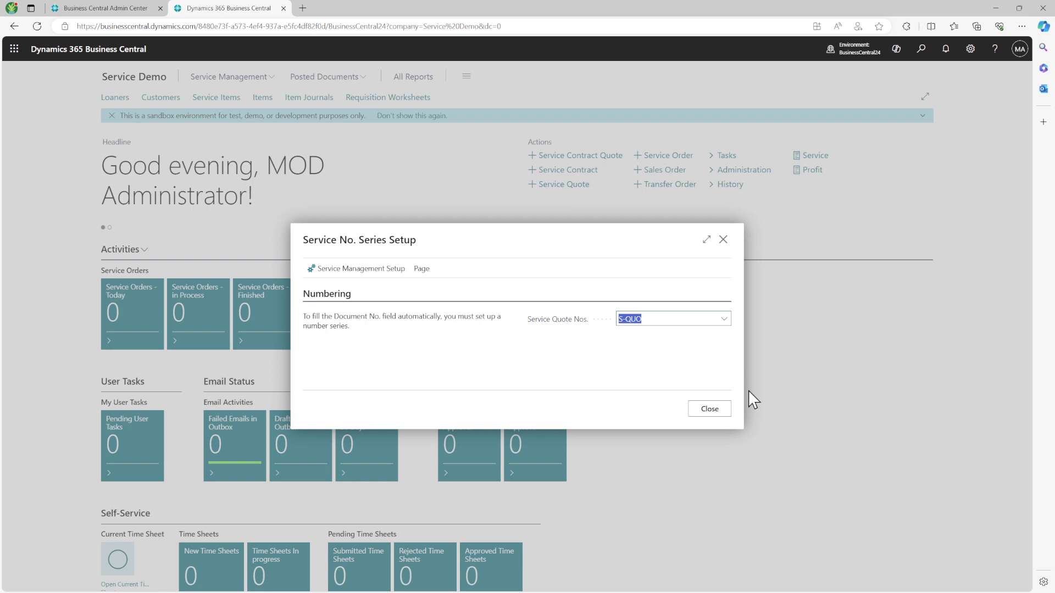
pyautogui.click(638, 291)
pyautogui.moveTo(537, 328)
pyautogui.click(724, 408)
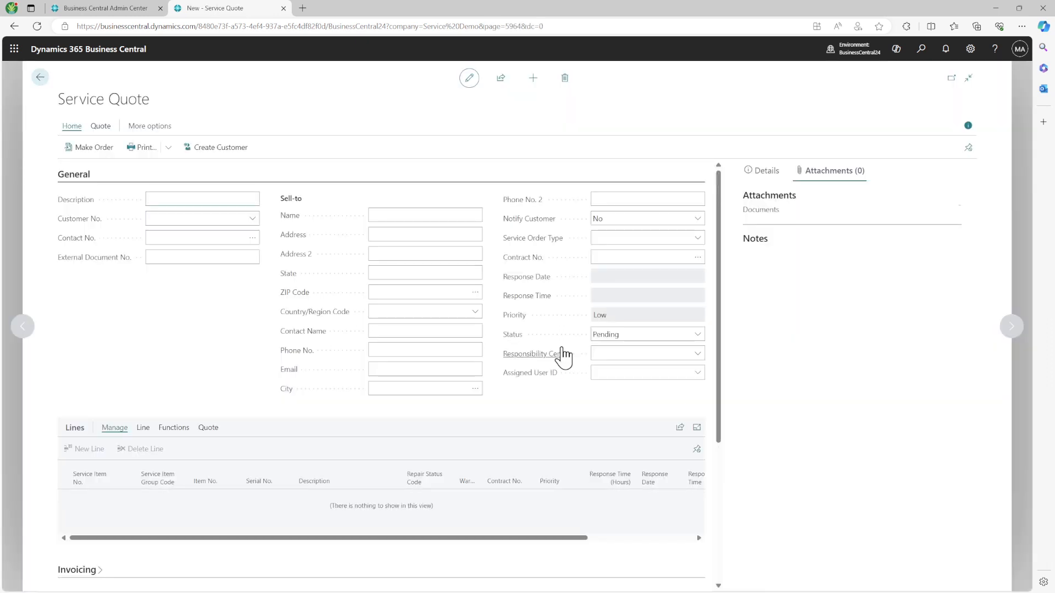
# Step: Assign customer 10000 Adatum Corporation to new service quote S-QUO1004
pyautogui.moveTo(563, 356)
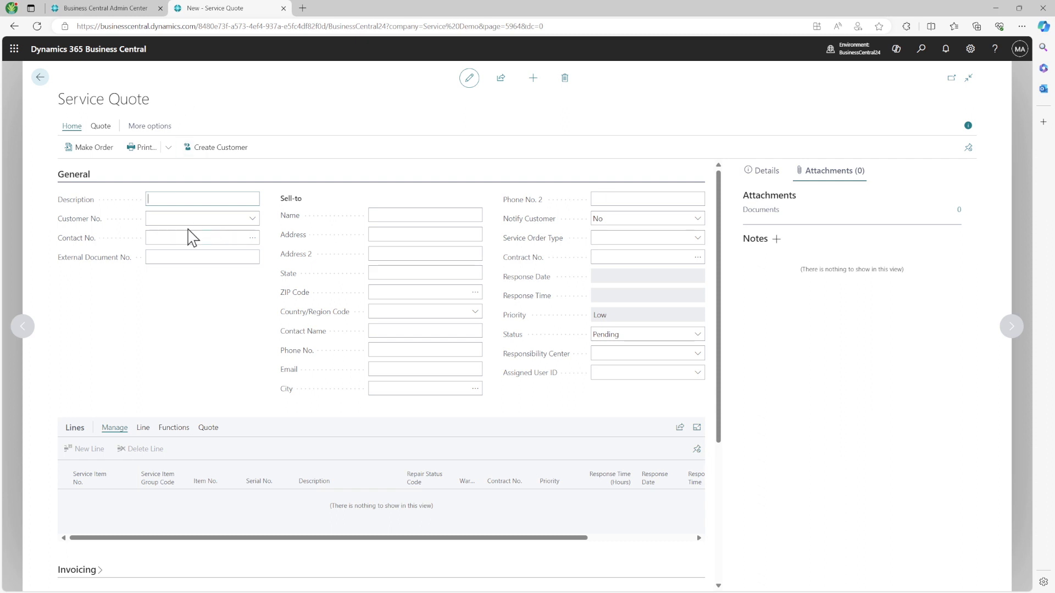
pyautogui.click(177, 218)
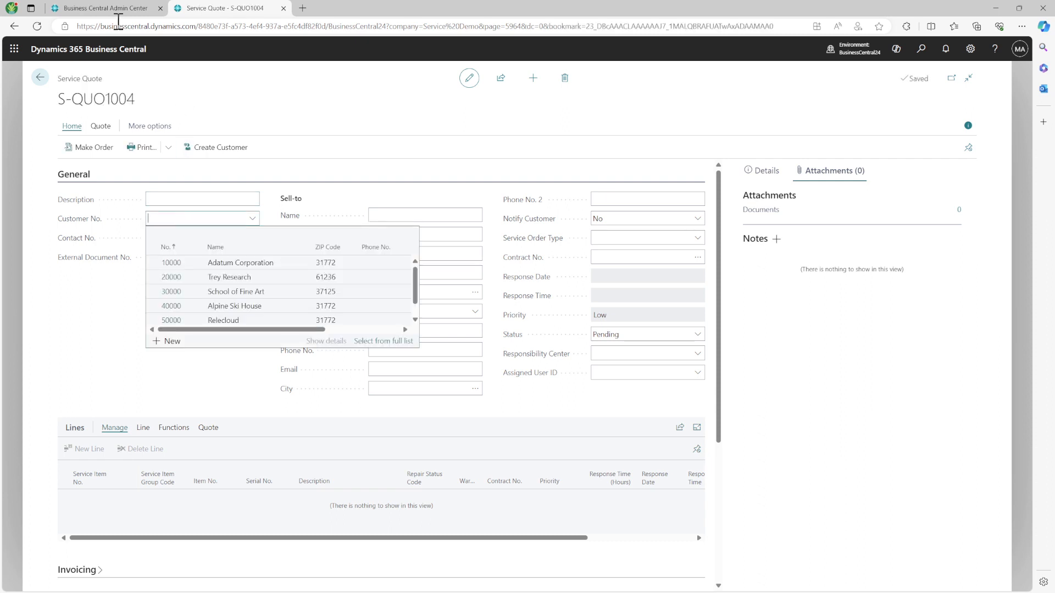
pyautogui.tripleClick(107, 105)
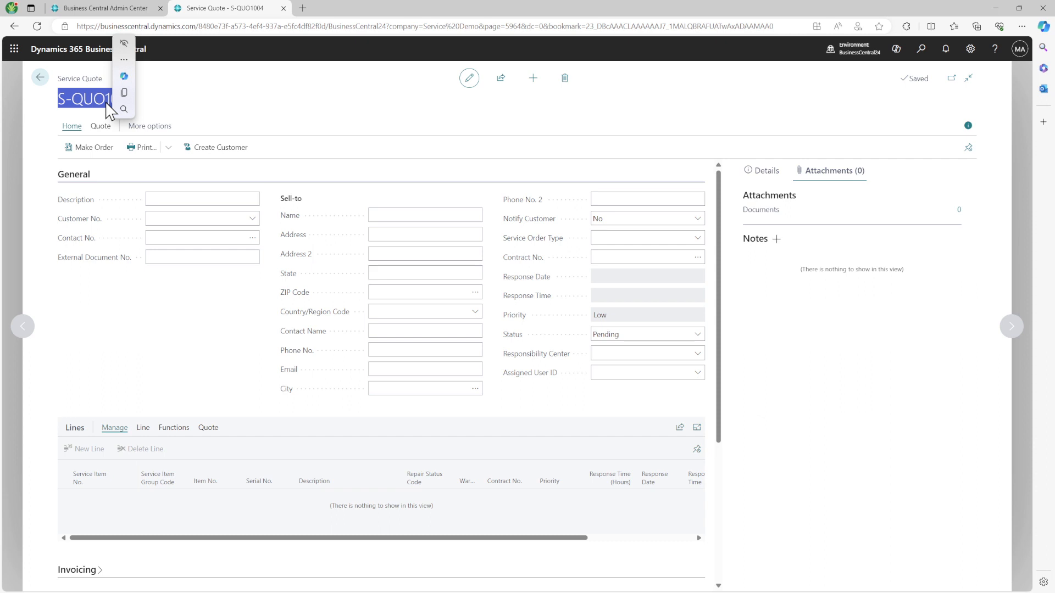
pyautogui.click(211, 219)
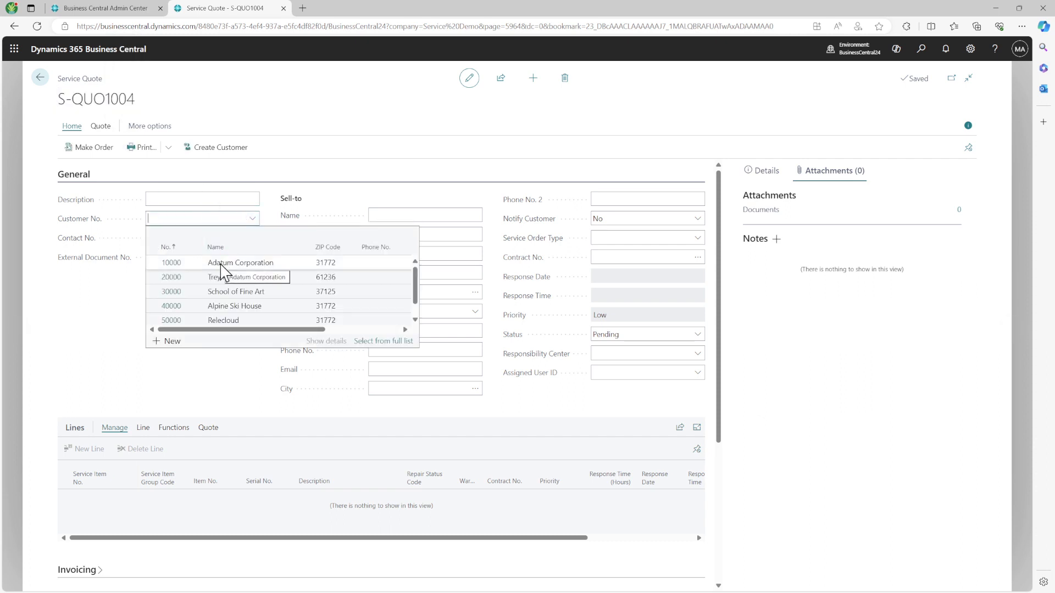
pyautogui.click(221, 265)
pyautogui.click(223, 265)
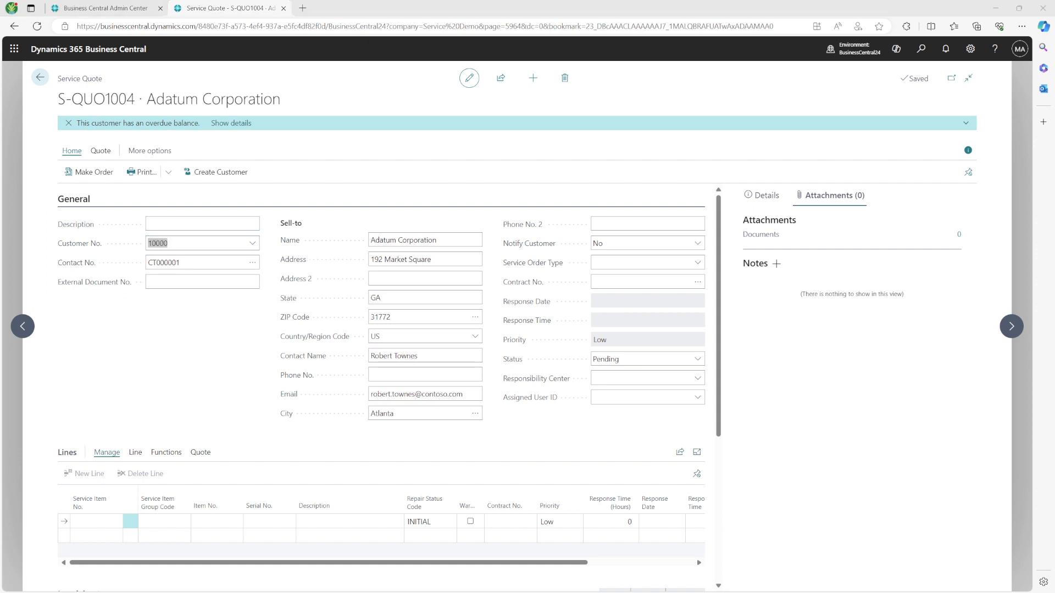
# Step: Scroll to the empty quote line and browse its Line, Functions, Quote and Manage action tabs
pyautogui.scroll(-2, 130, 443)
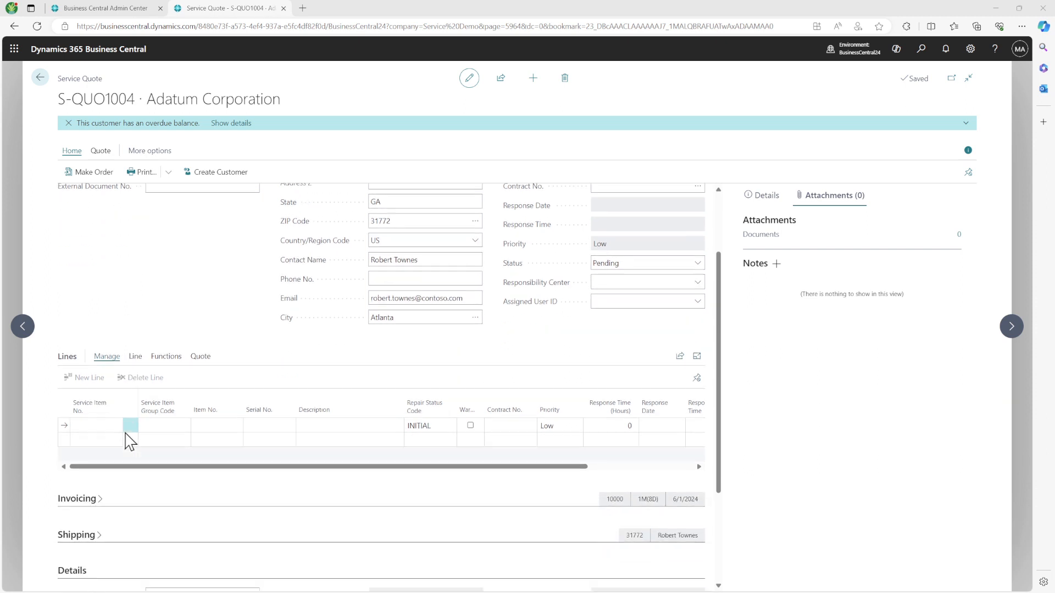
pyautogui.click(96, 397)
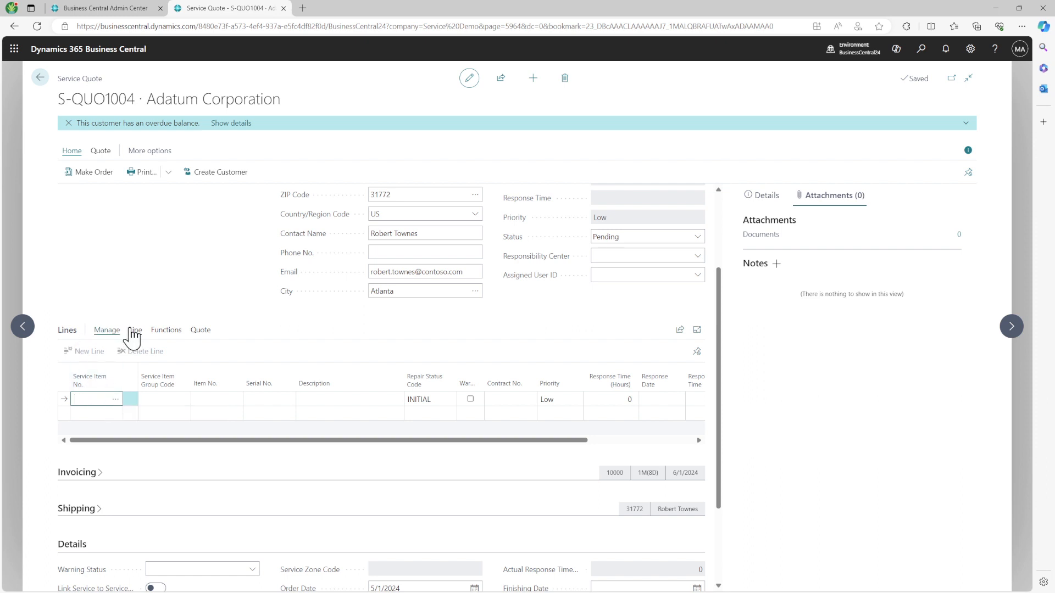
pyautogui.click(134, 330)
pyautogui.click(166, 331)
pyautogui.click(200, 331)
pyautogui.click(136, 332)
pyautogui.click(109, 332)
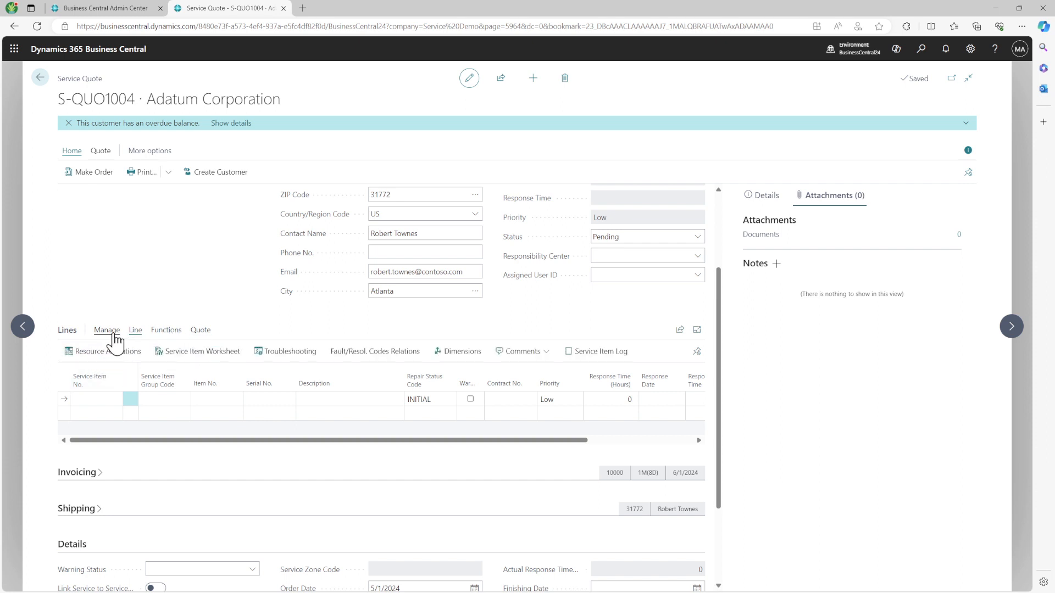
# Step: Inspect the line's Service Item No. lookup without choosing, then search Tell Me for 'serv'
pyautogui.click(119, 399)
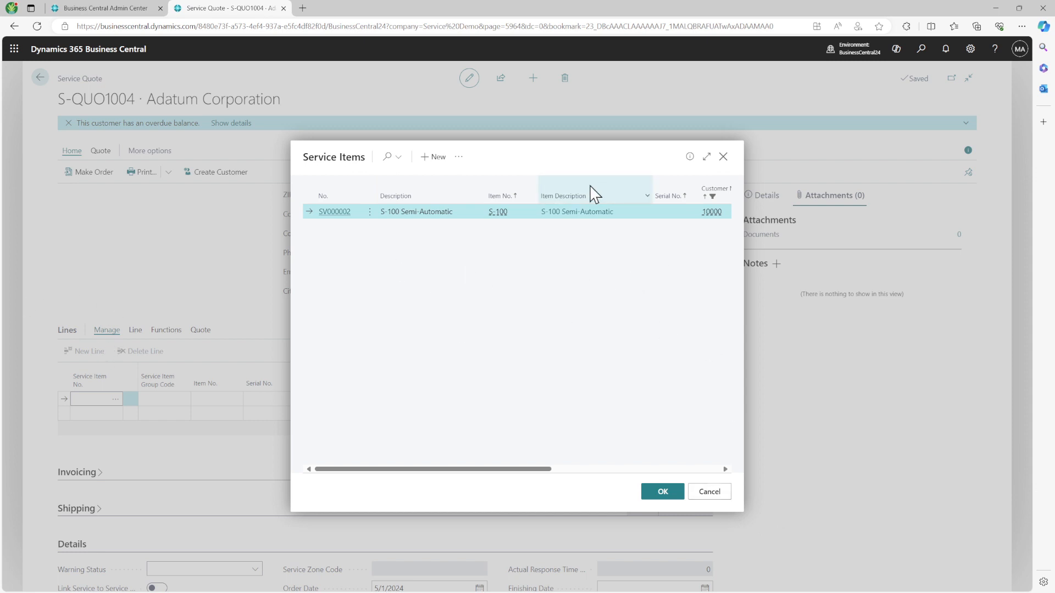
pyautogui.click(459, 157)
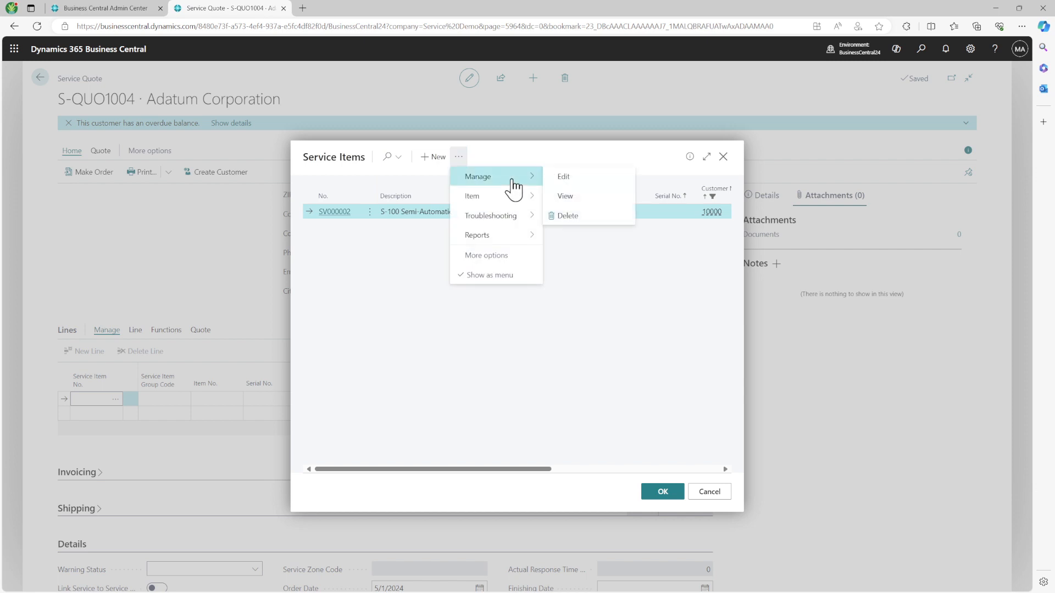
pyautogui.click(712, 353)
pyautogui.click(707, 493)
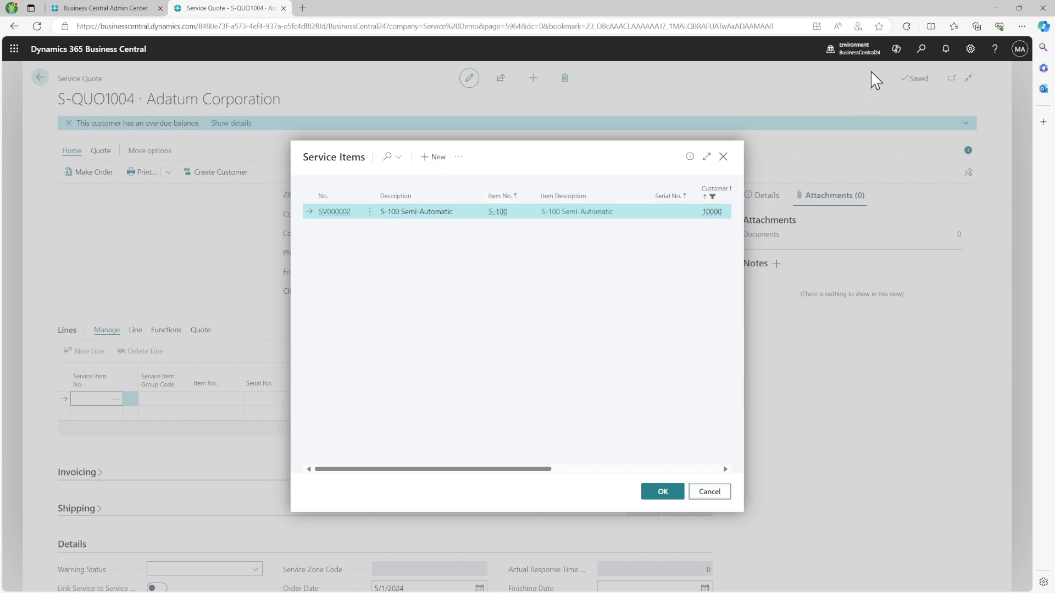
pyautogui.click(920, 50)
pyautogui.write('serv')
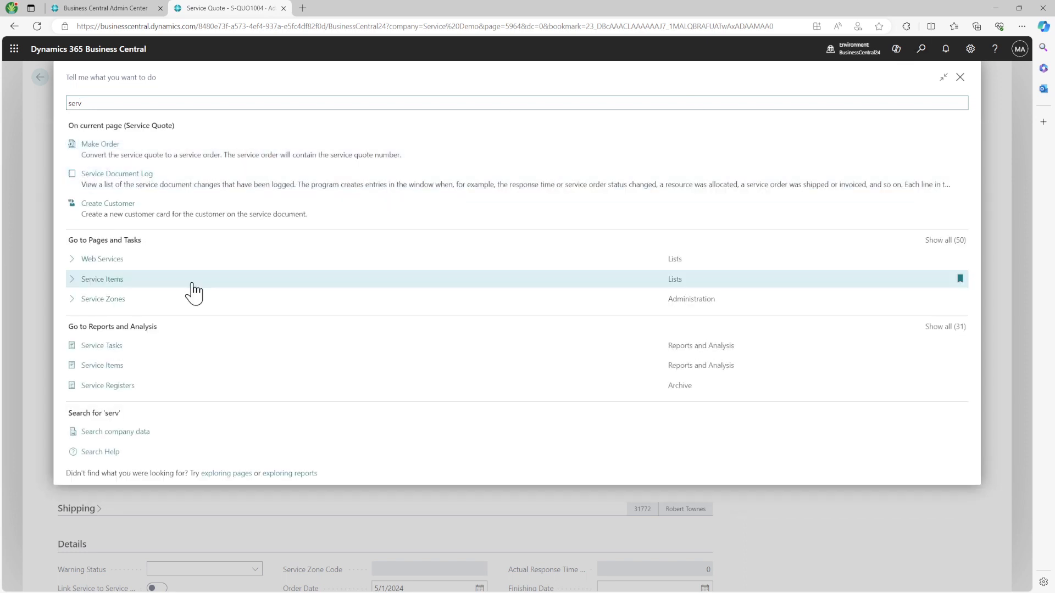
# Step: Open the Service Items page, then return to S-QUO1004 and cancel the line's service item lookup
pyautogui.click(102, 279)
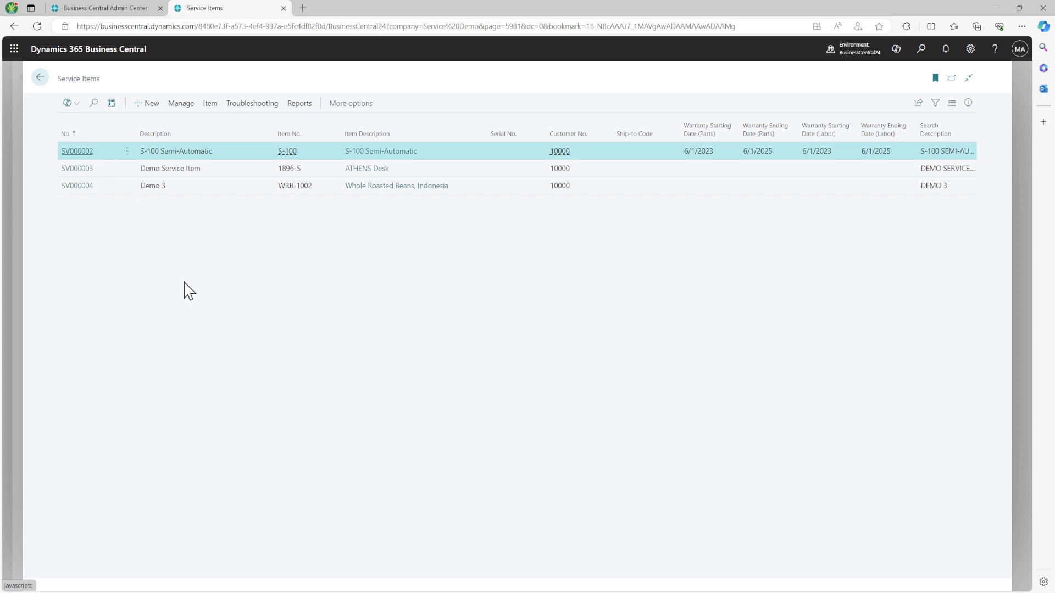
pyautogui.click(40, 78)
pyautogui.click(117, 405)
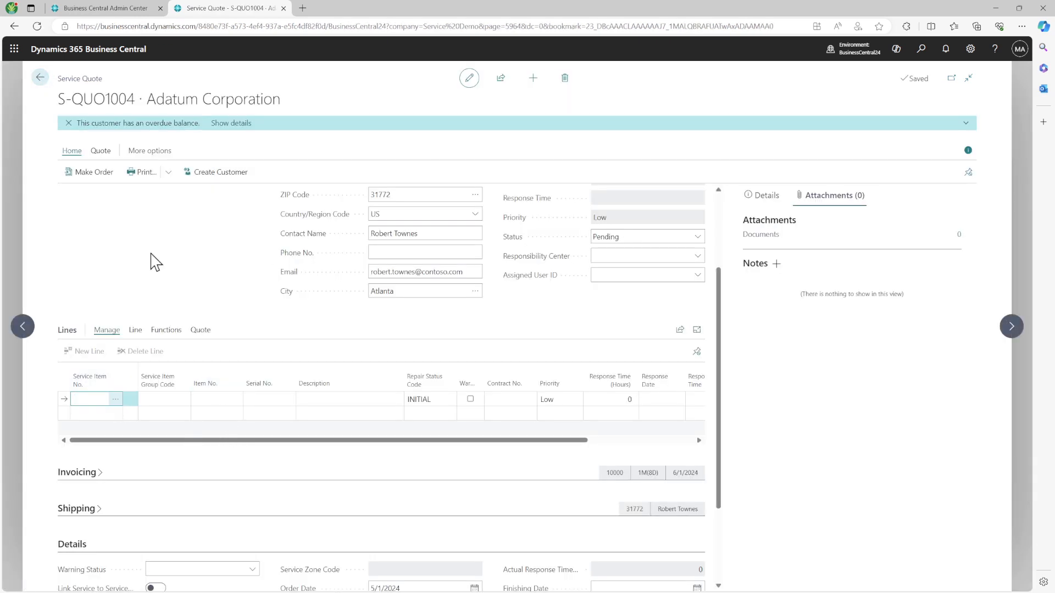
pyautogui.click(707, 493)
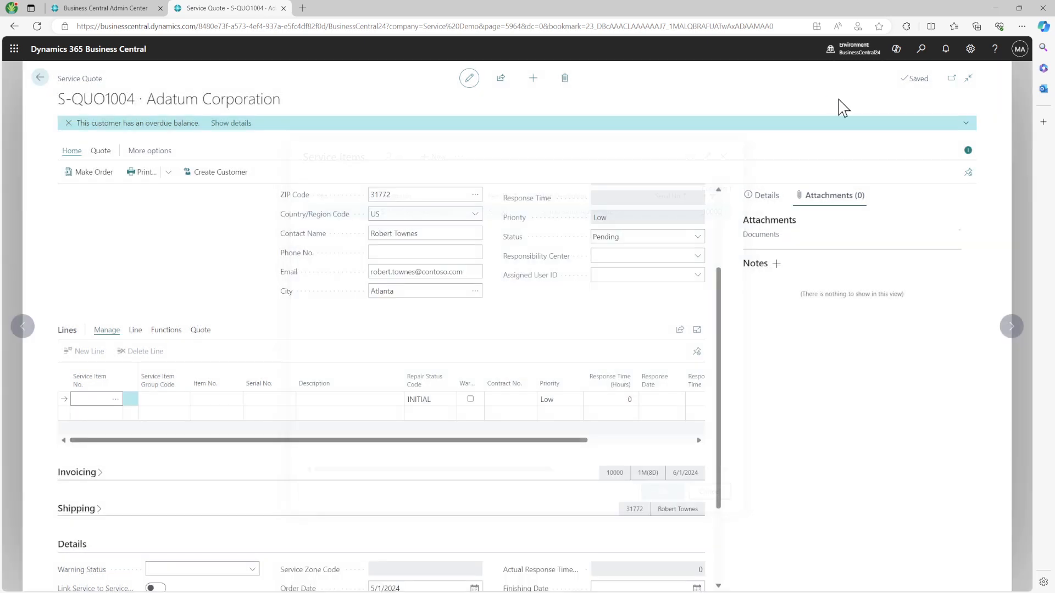
# Step: Search 'service it' and open service item SV000002's card, leaving it unblocked
pyautogui.click(920, 52)
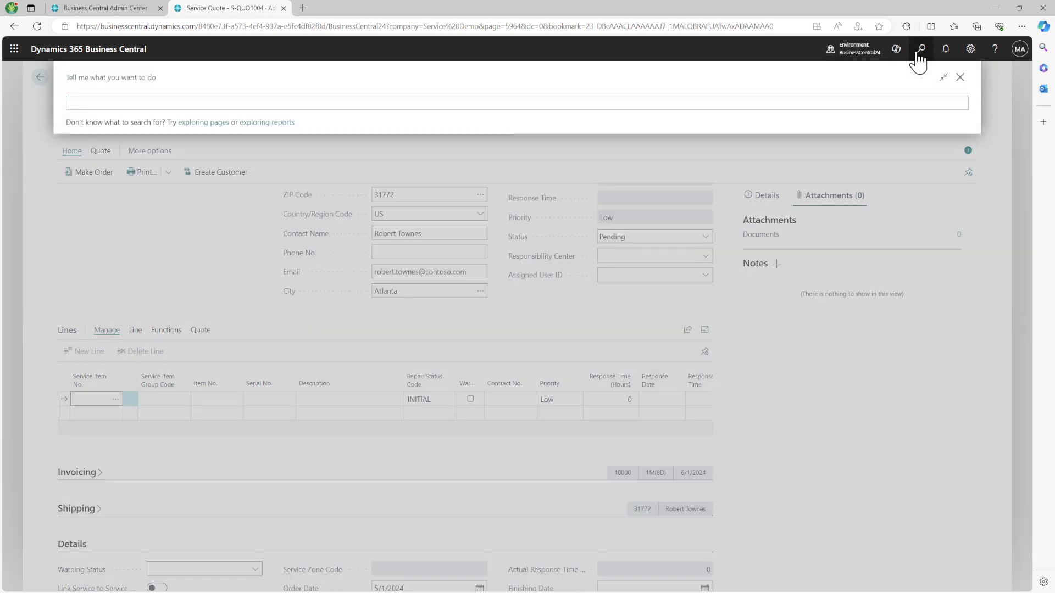
pyautogui.write('service')
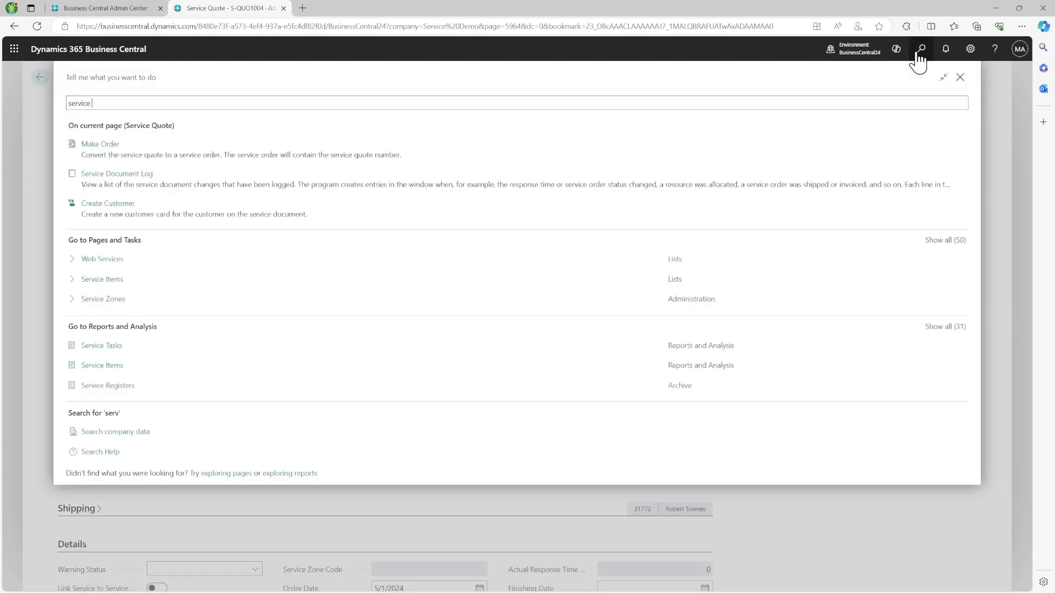
pyautogui.write(' it')
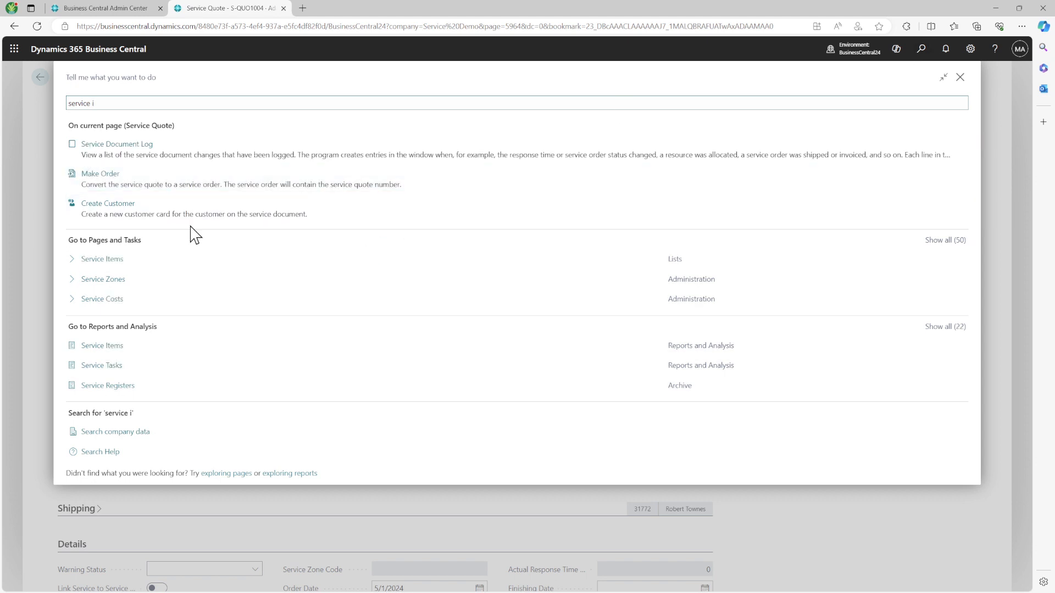
pyautogui.click(128, 268)
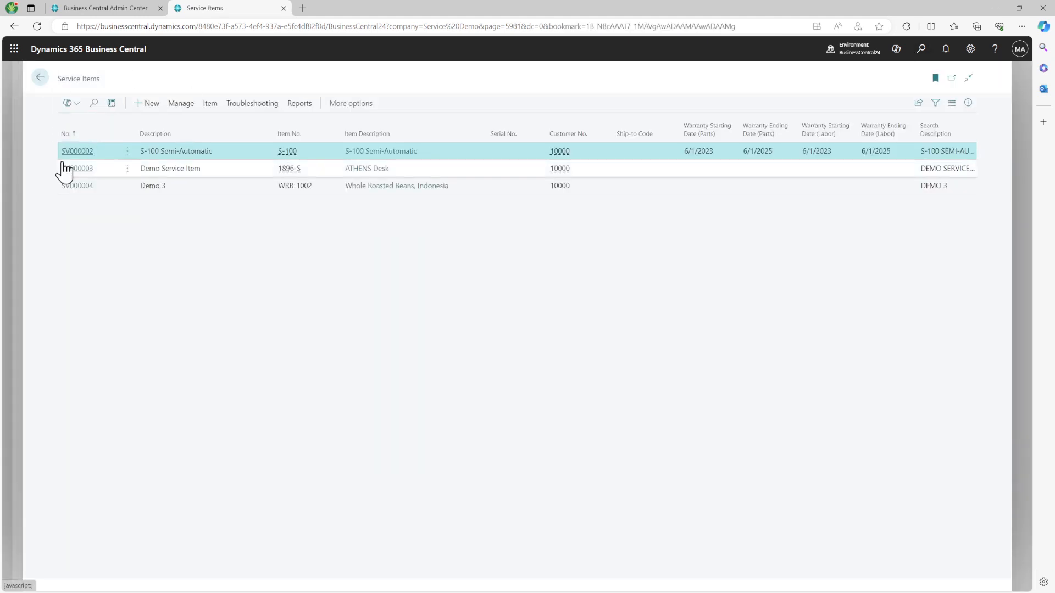
pyautogui.click(77, 152)
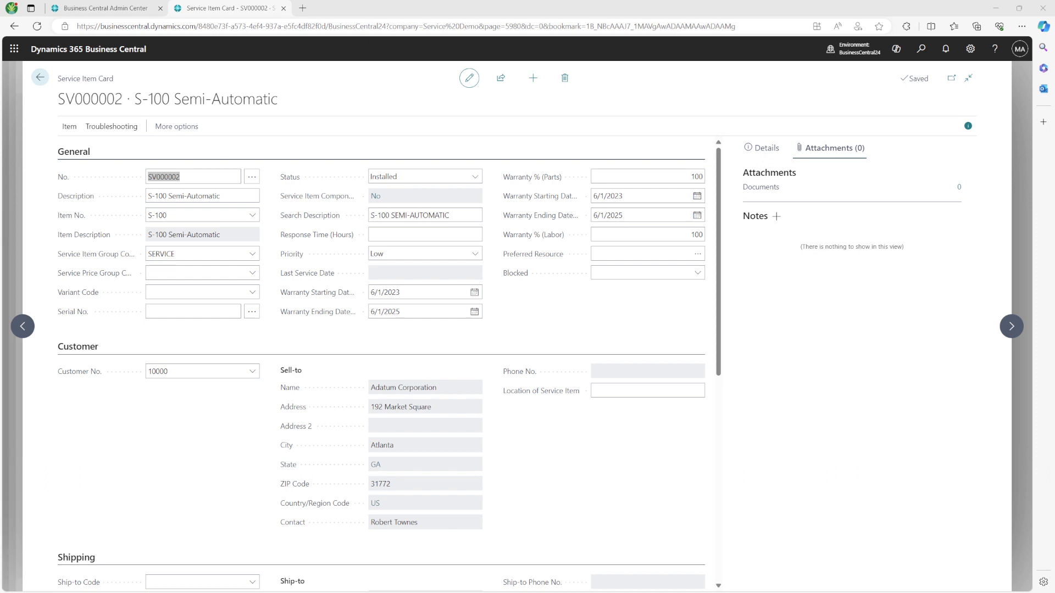
pyautogui.click(696, 274)
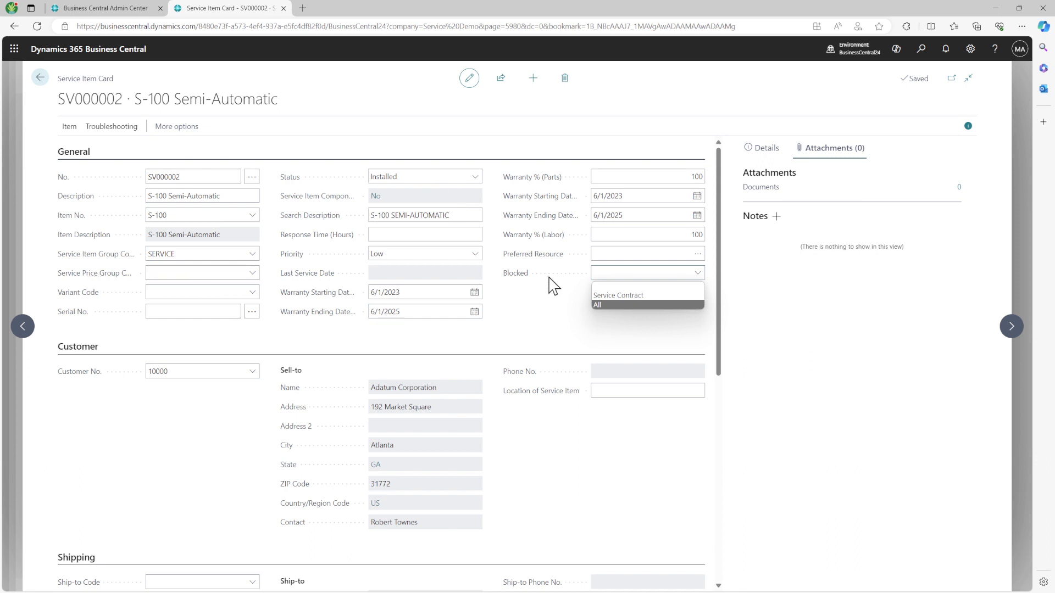
pyautogui.click(604, 286)
# Step: Browse to service items SV000003 and SV000004, then go back to quote S-QUO1004
pyautogui.click(1012, 328)
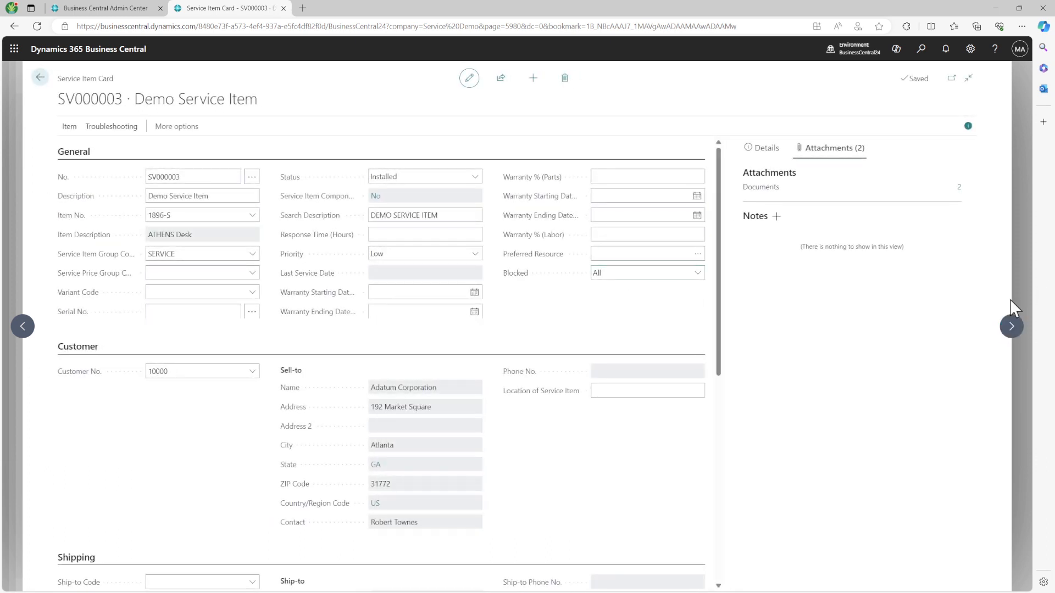
pyautogui.click(1012, 326)
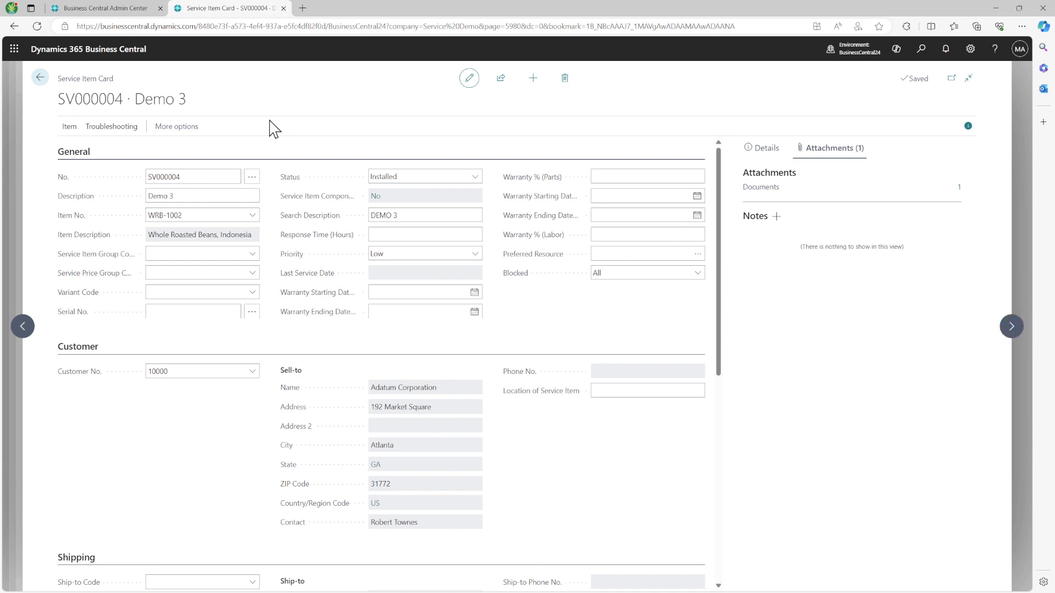
pyautogui.click(39, 77)
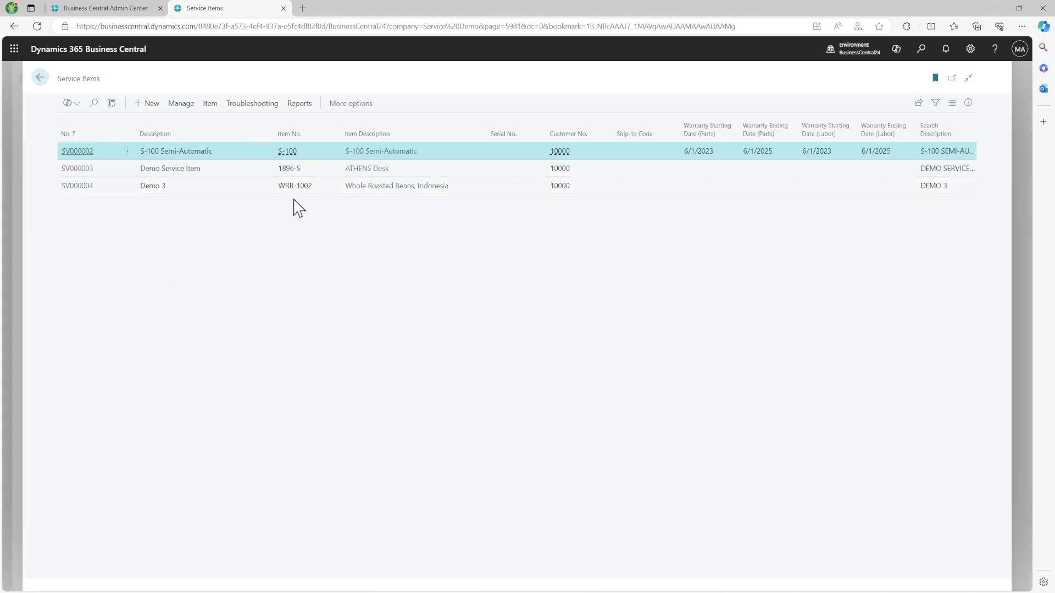
pyautogui.click(39, 77)
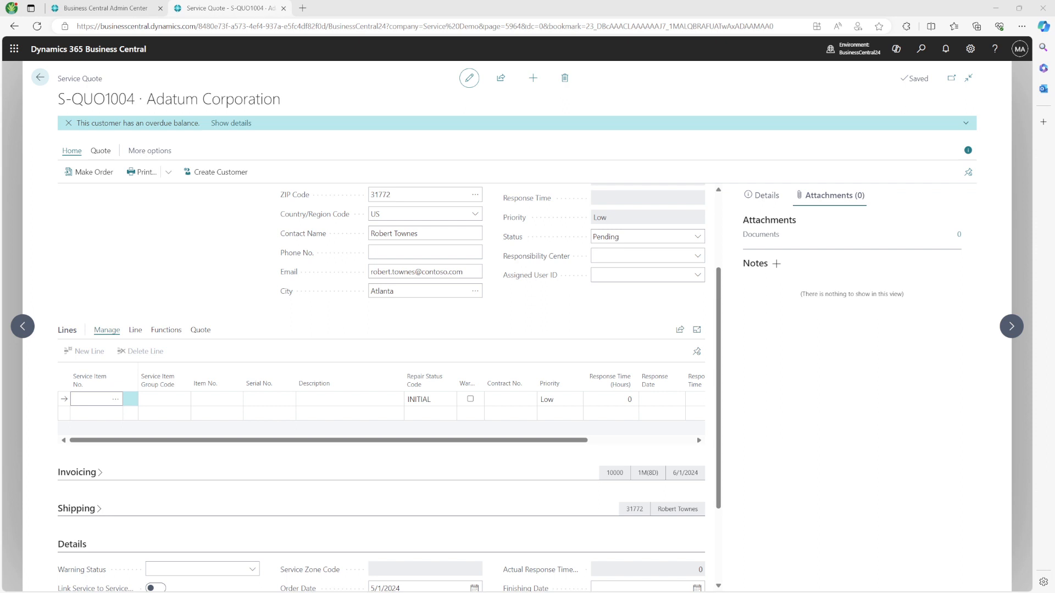
# Step: Try to set service item SV000002 on the quote line through the lookup
pyautogui.click(119, 401)
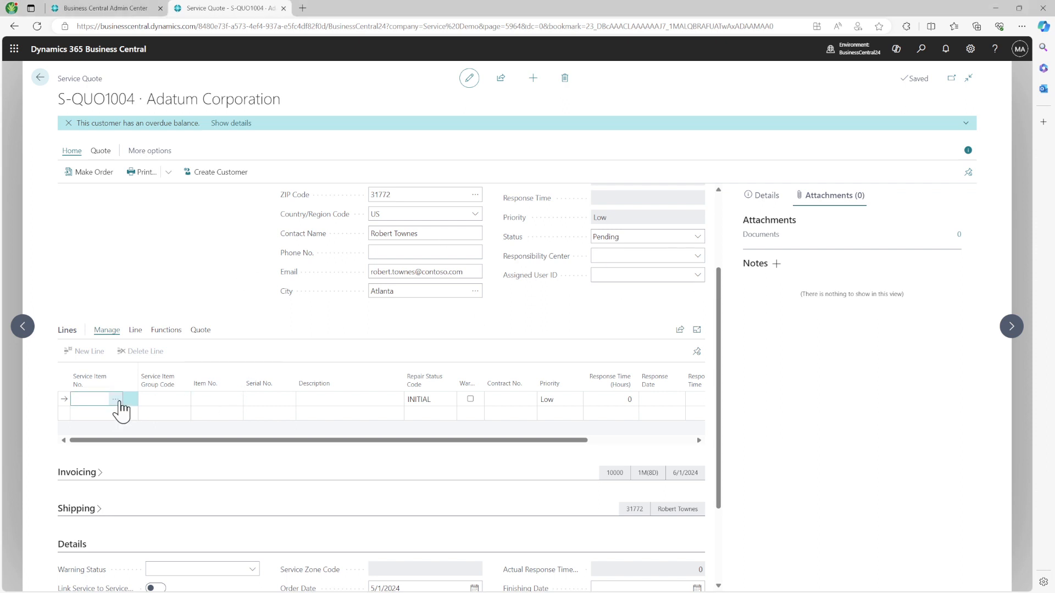
pyautogui.click(116, 400)
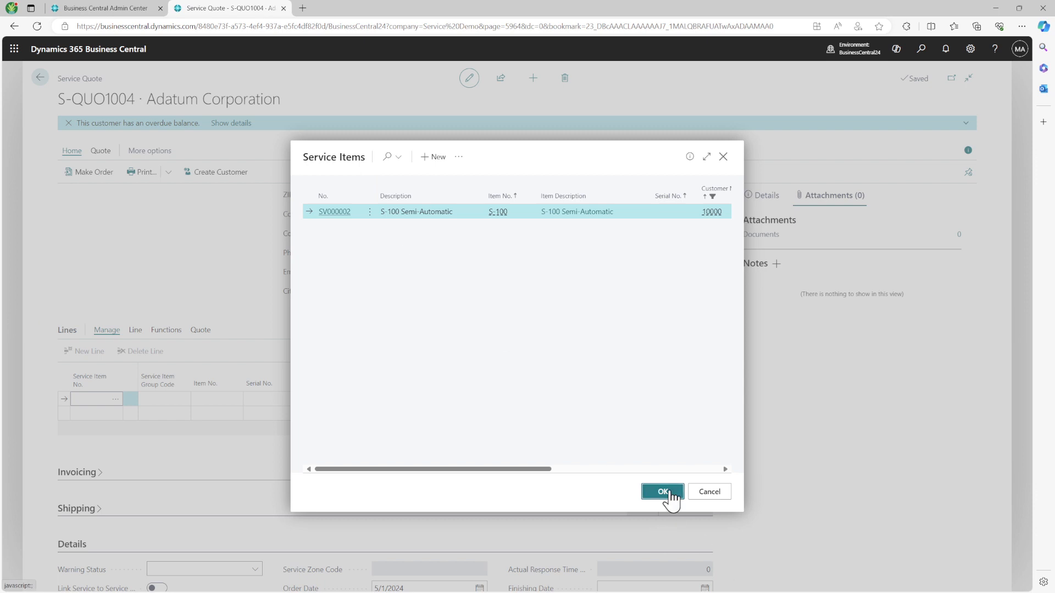
pyautogui.click(667, 492)
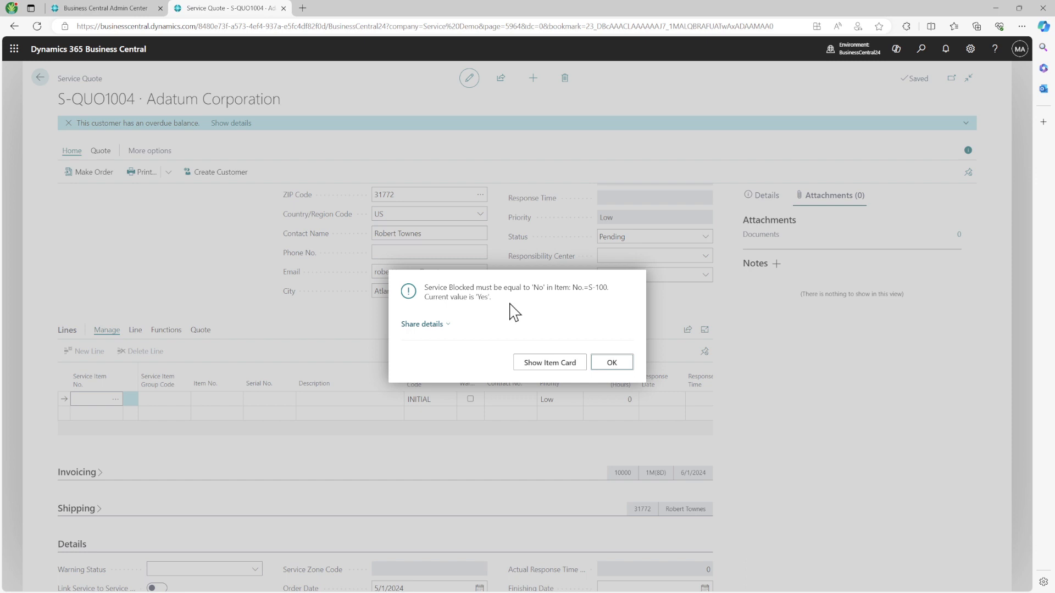
# Step: Review the blocked-item error and open the S-100 Semi-Automatic item card from it
pyautogui.click(440, 325)
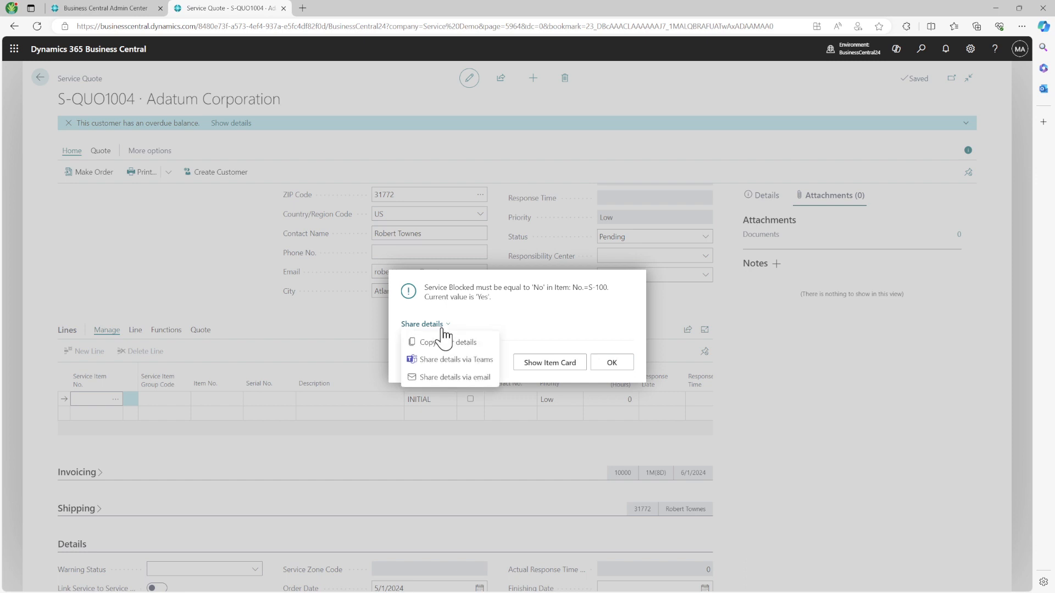
pyautogui.doubleClick(484, 290)
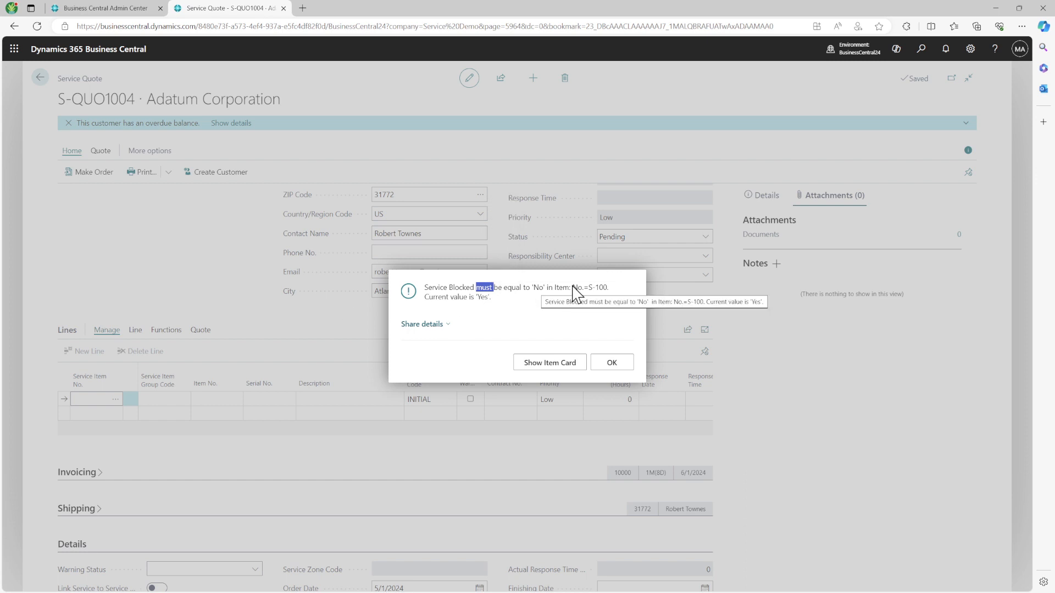
pyautogui.moveTo(608, 288); pyautogui.dragTo(582, 288)
pyautogui.click(480, 298)
pyautogui.click(573, 366)
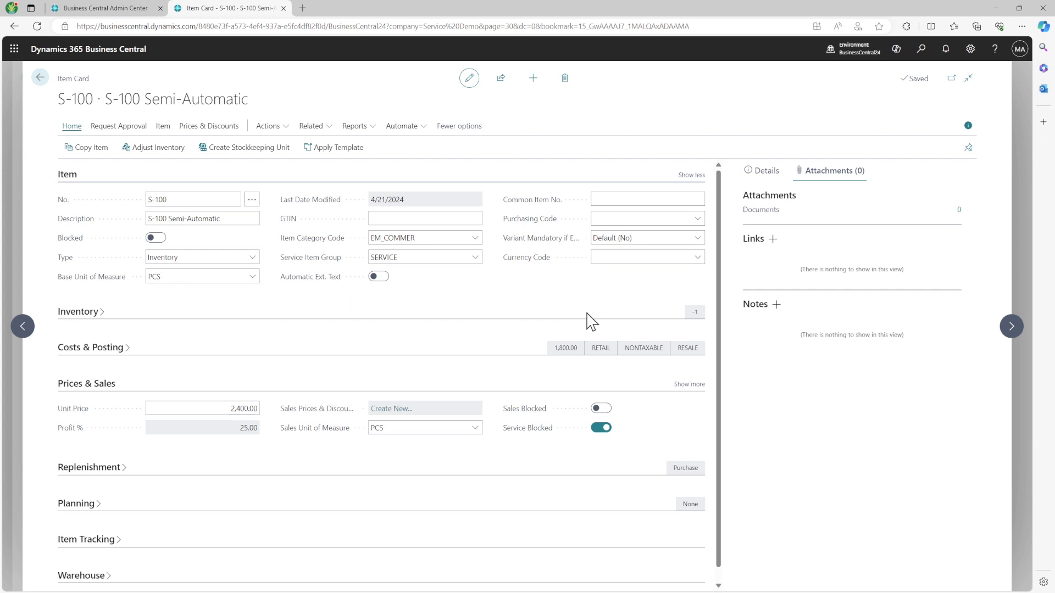
# Step: Expand the Replenishment, Planning, Costs & Posting and Inventory FastTabs, showing more Replenishment fields
pyautogui.scroll(-1, 141, 472)
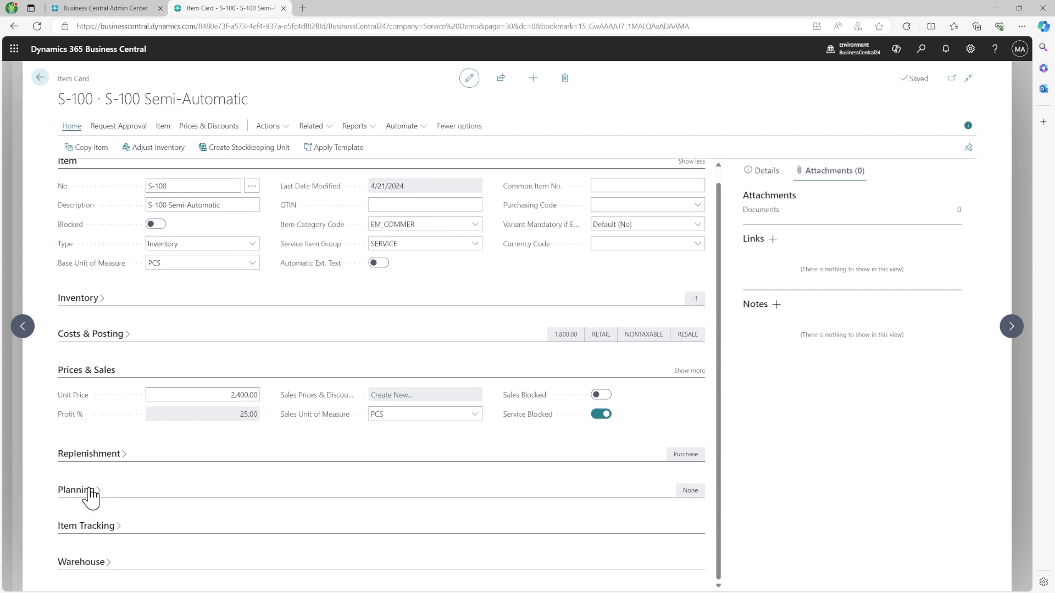
pyautogui.click(93, 460)
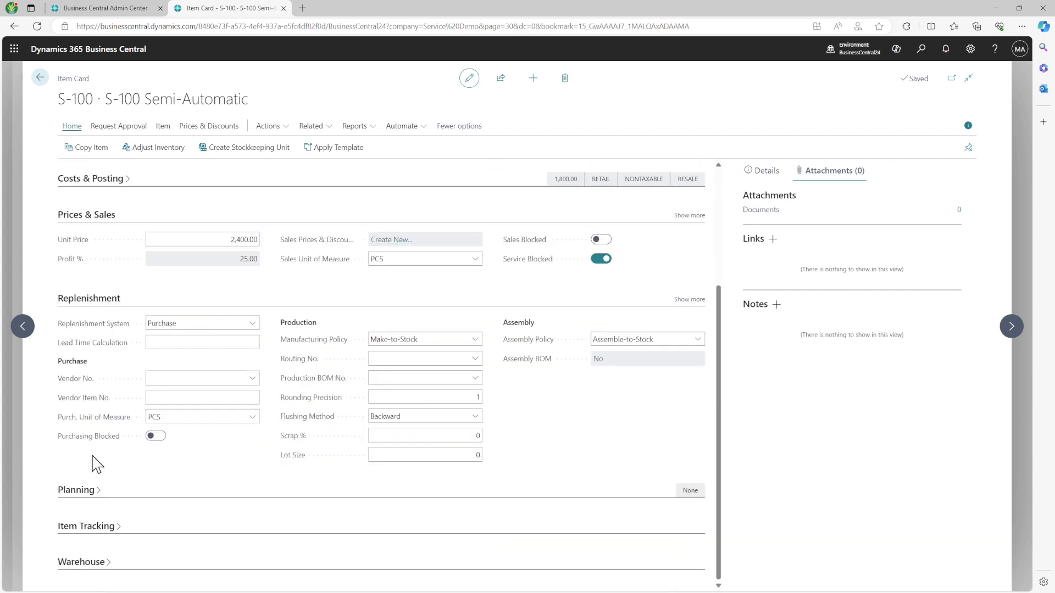
pyautogui.click(72, 493)
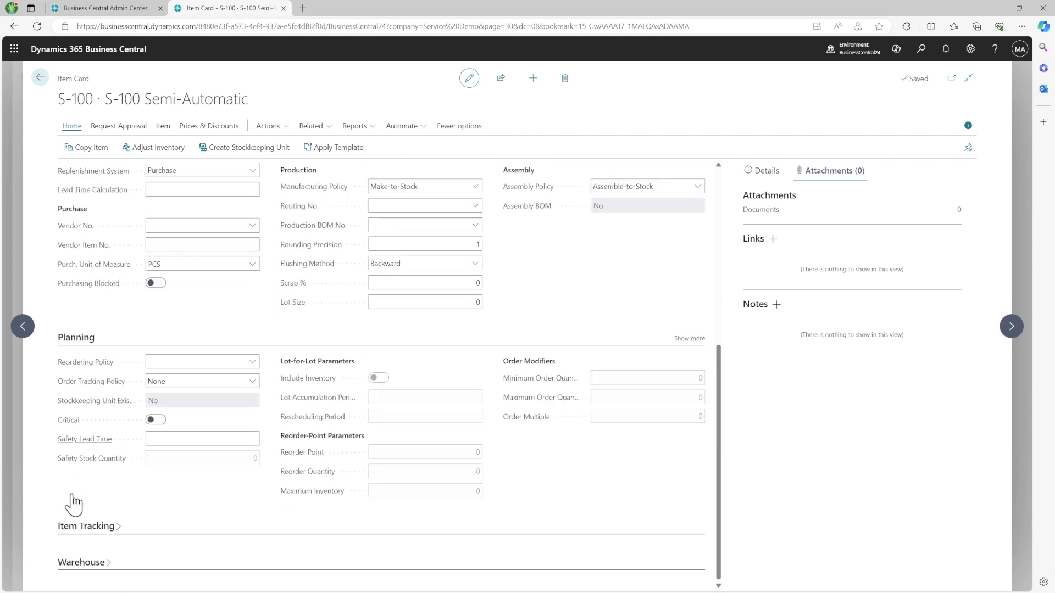
pyautogui.scroll(6, 76, 522)
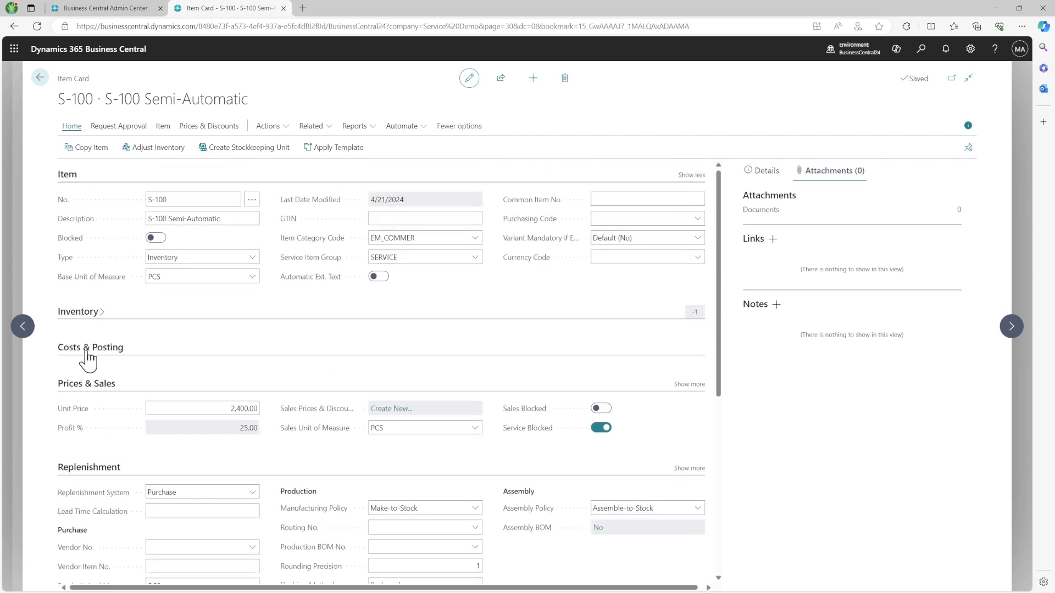
pyautogui.click(86, 353)
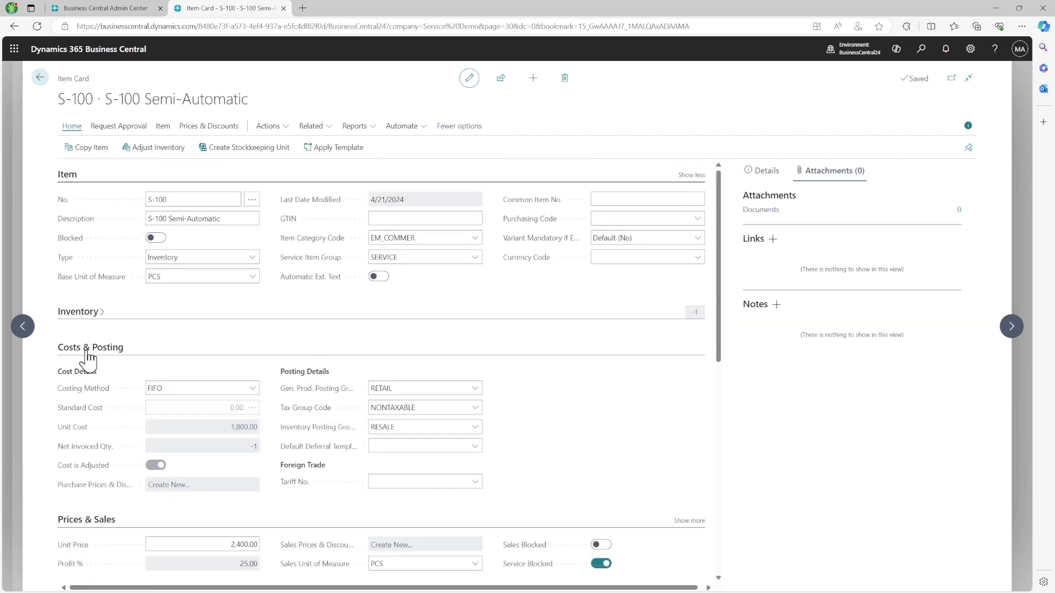
pyautogui.click(88, 313)
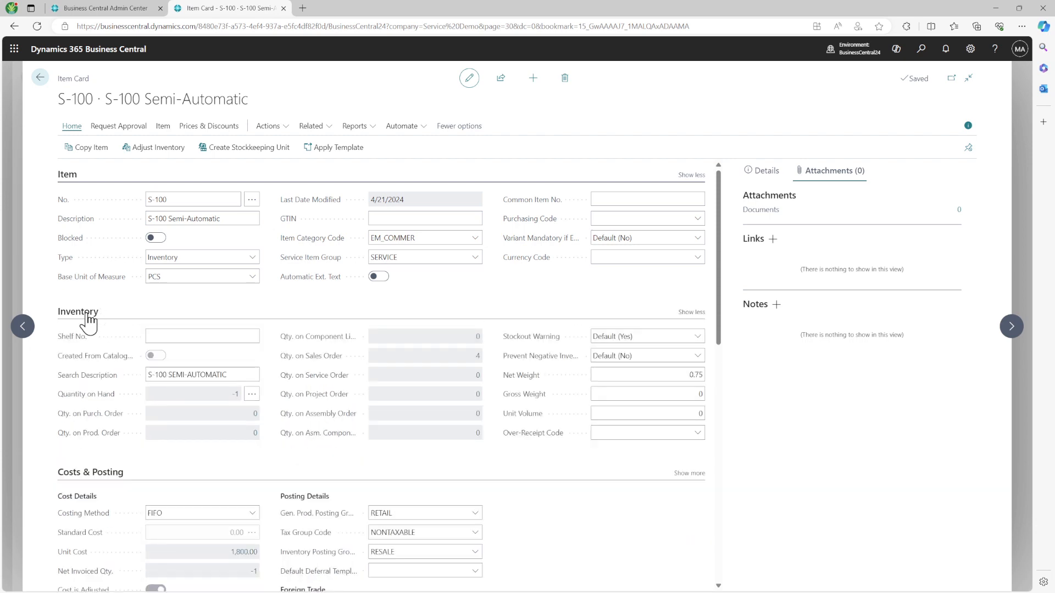
pyautogui.scroll(-7, 118, 405)
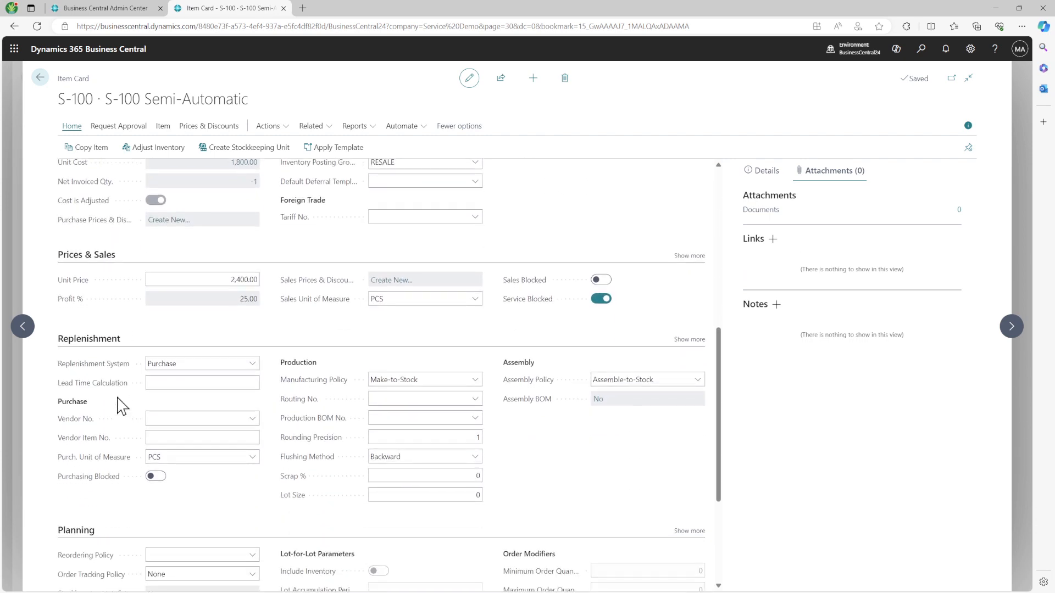
pyautogui.scroll(-3, 121, 407)
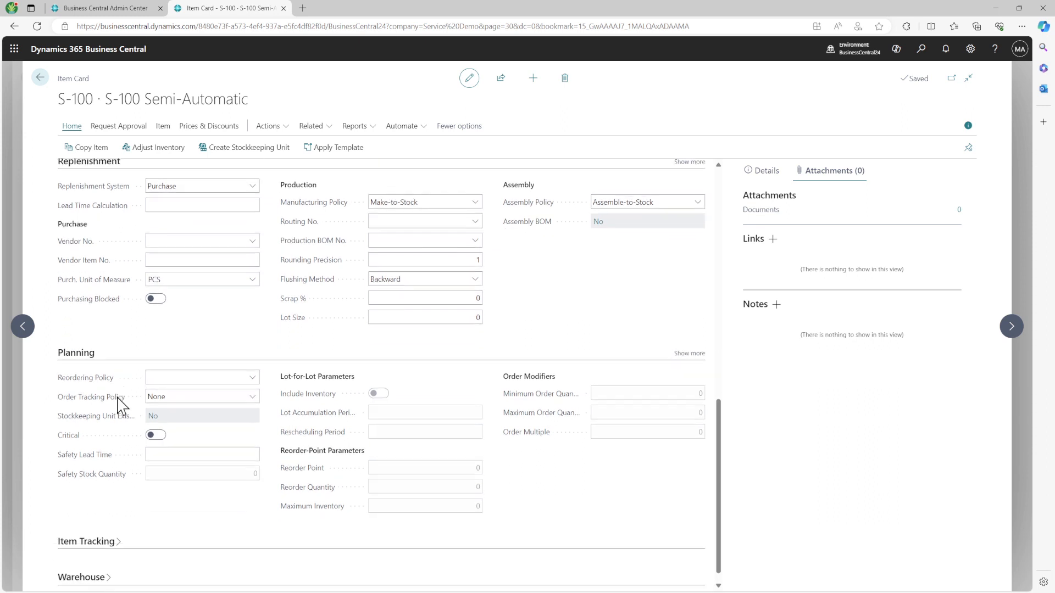
pyautogui.scroll(3, 118, 407)
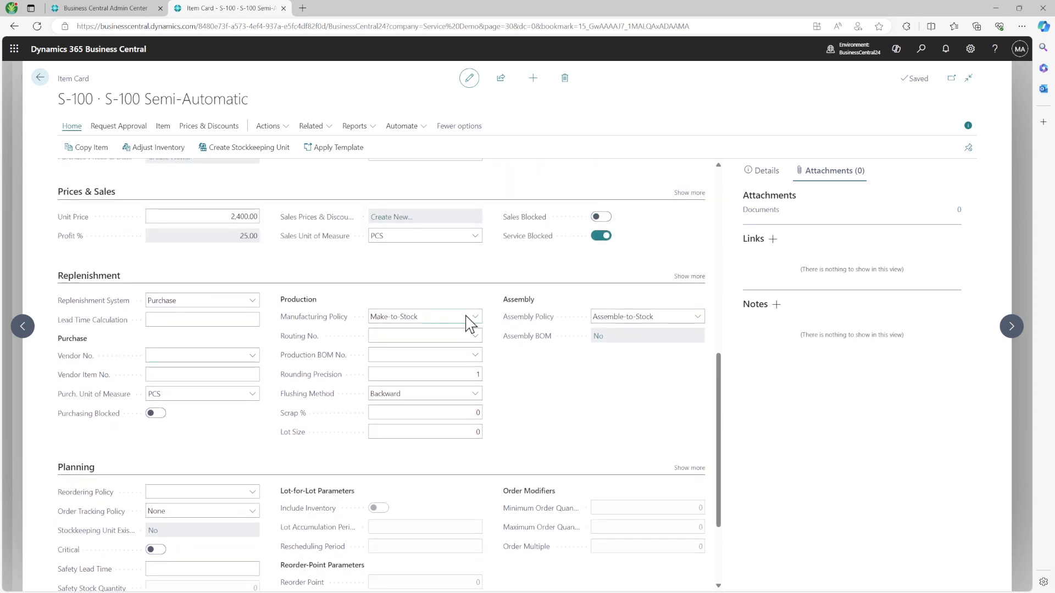
pyautogui.click(690, 276)
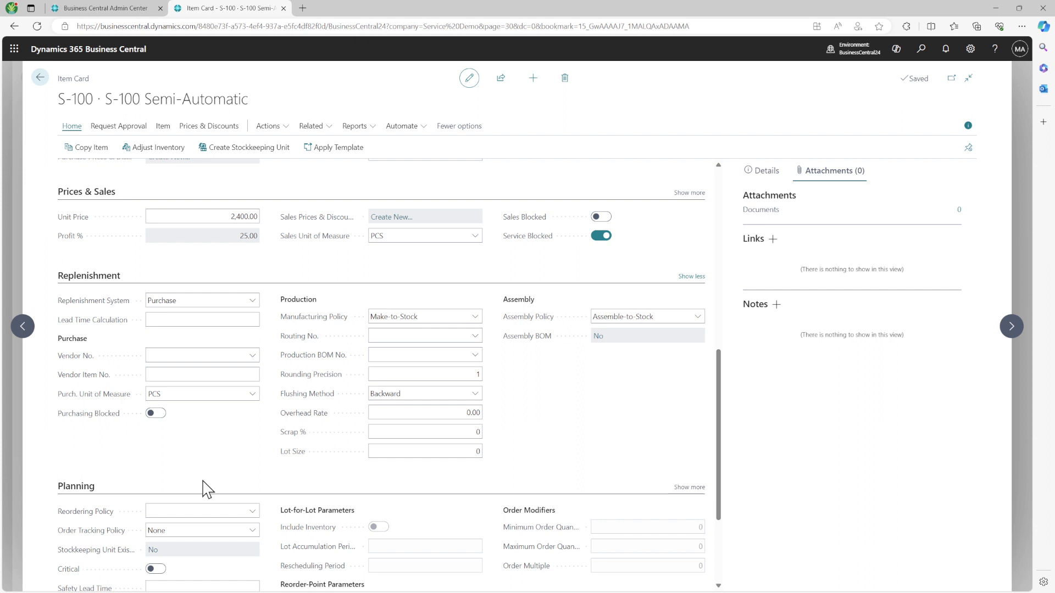
pyautogui.scroll(-3, 278, 438)
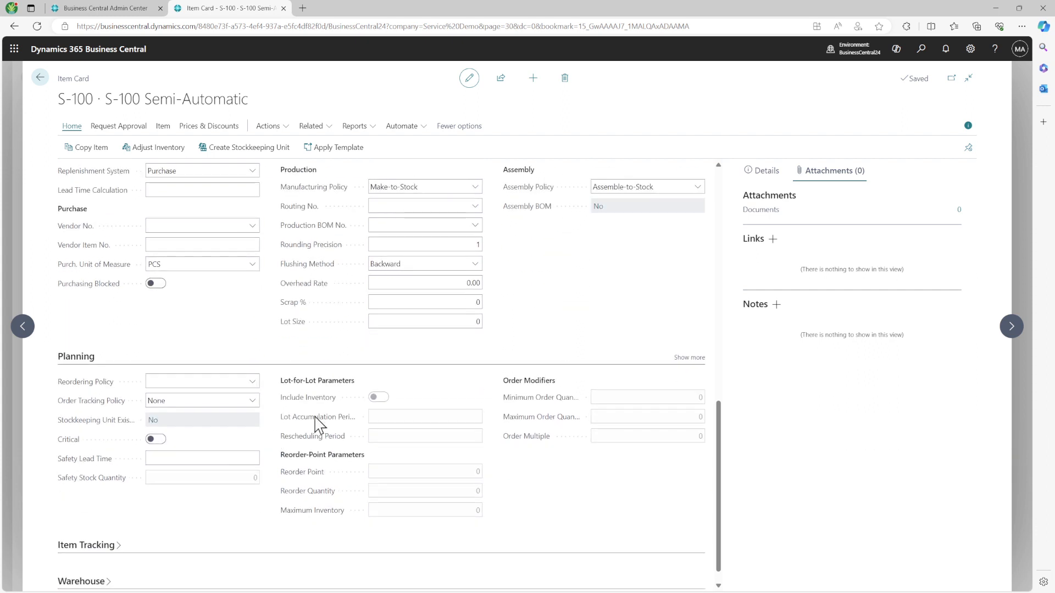
# Step: Hide the side pane, show all Prices & Sales fields, and collapse Replenishment, Planning, Item Tracking, Warehouse
pyautogui.click(968, 125)
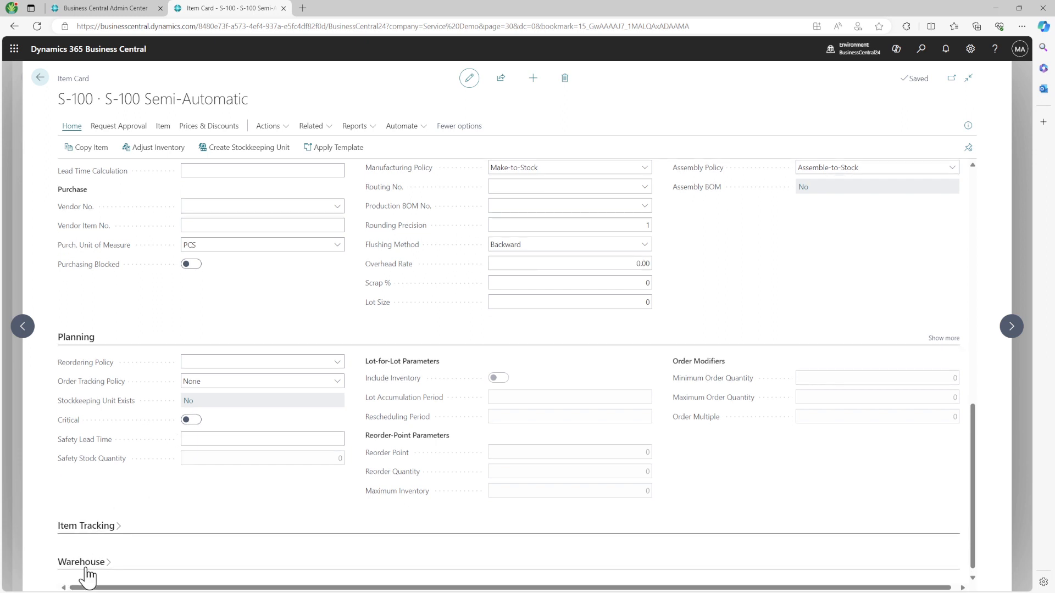
pyautogui.scroll(-1, 86, 576)
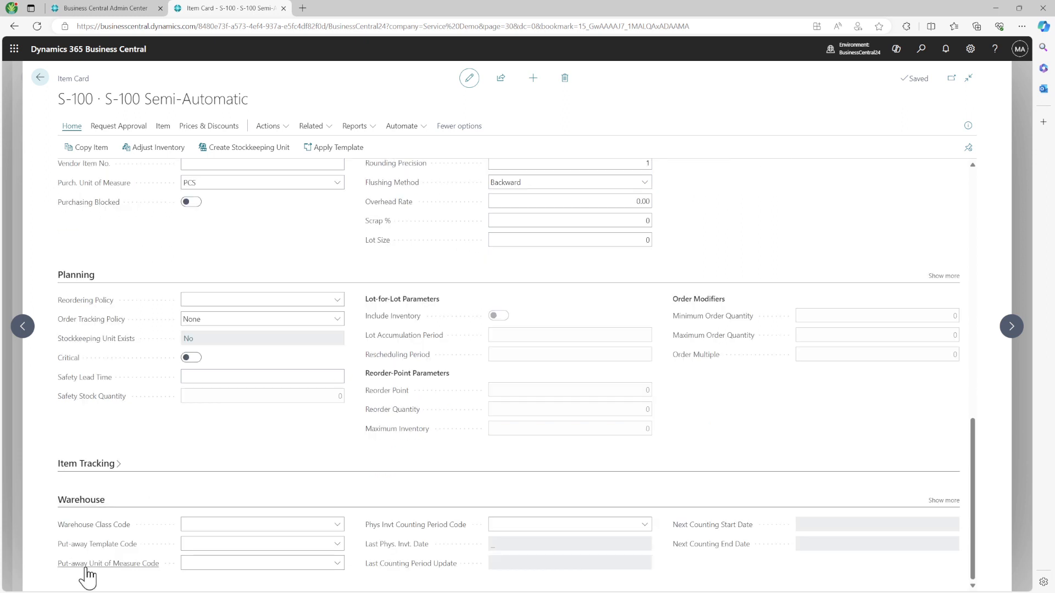
pyautogui.click(90, 471)
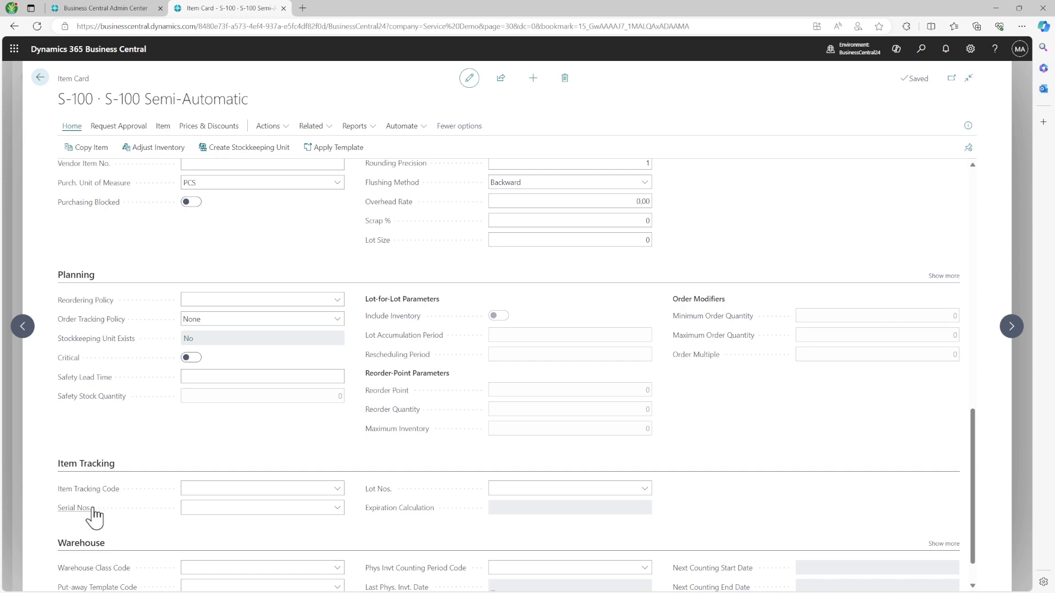
pyautogui.scroll(2, 115, 542)
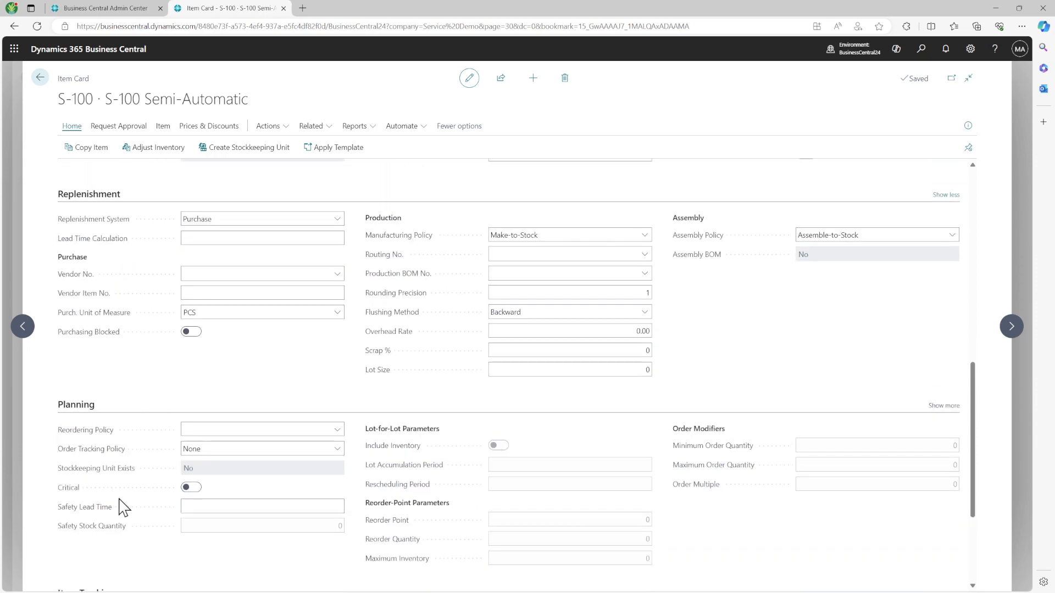
pyautogui.scroll(2, 121, 527)
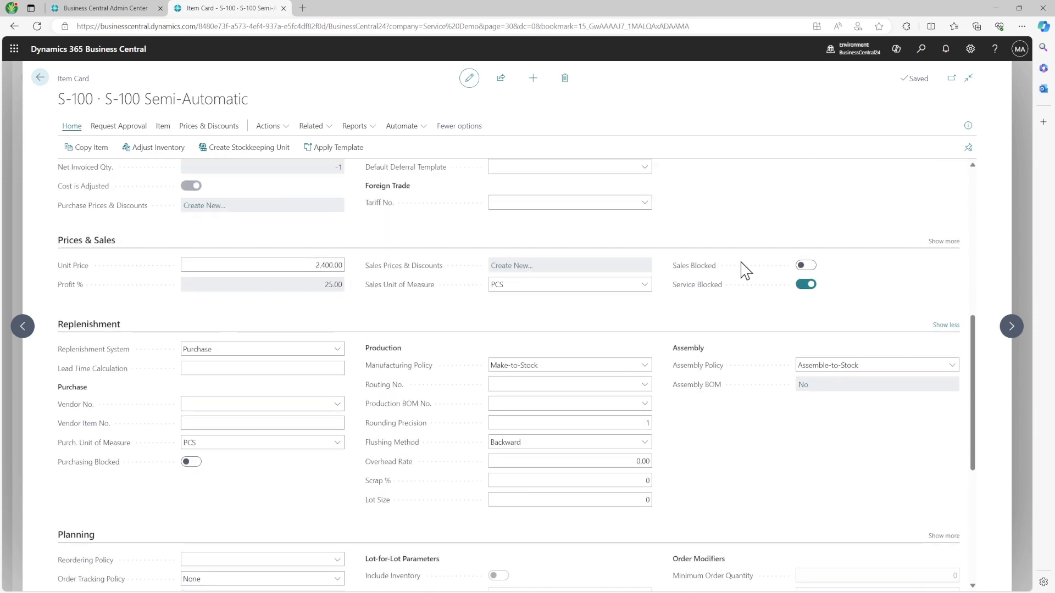
pyautogui.click(933, 243)
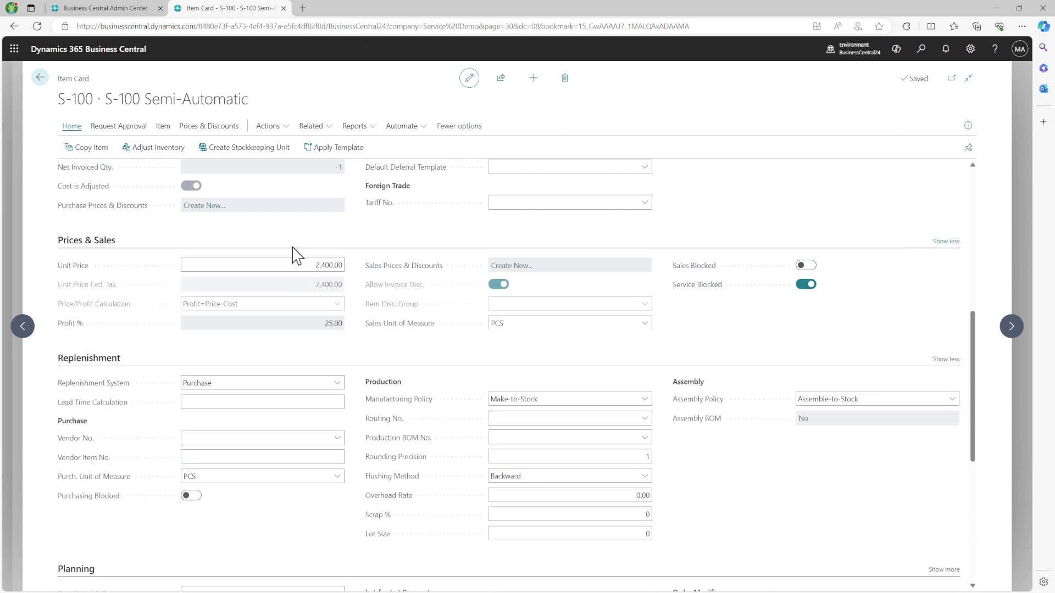
pyautogui.click(91, 363)
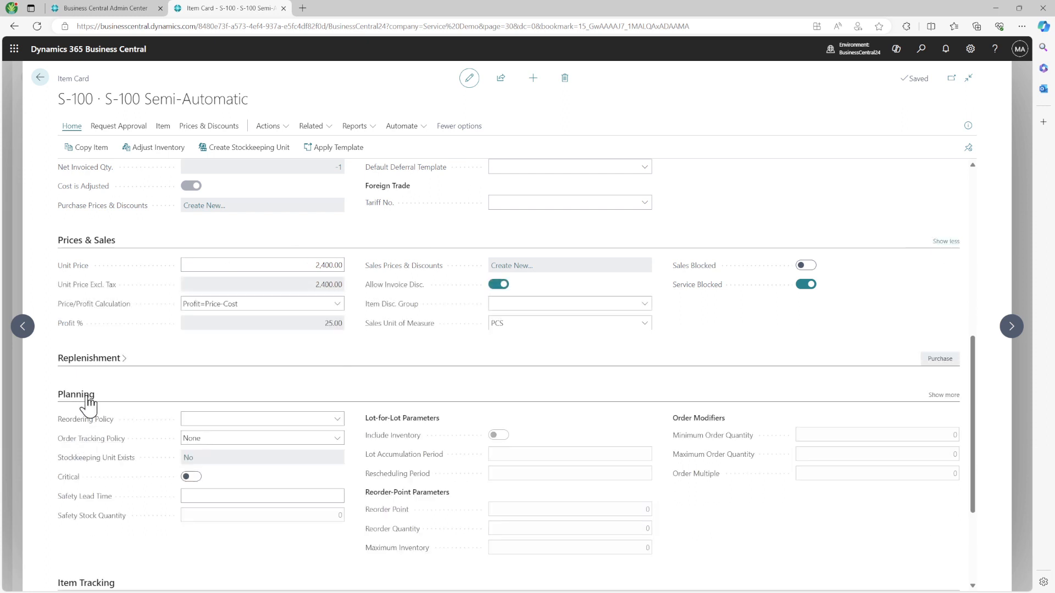
pyautogui.click(85, 398)
pyautogui.click(94, 435)
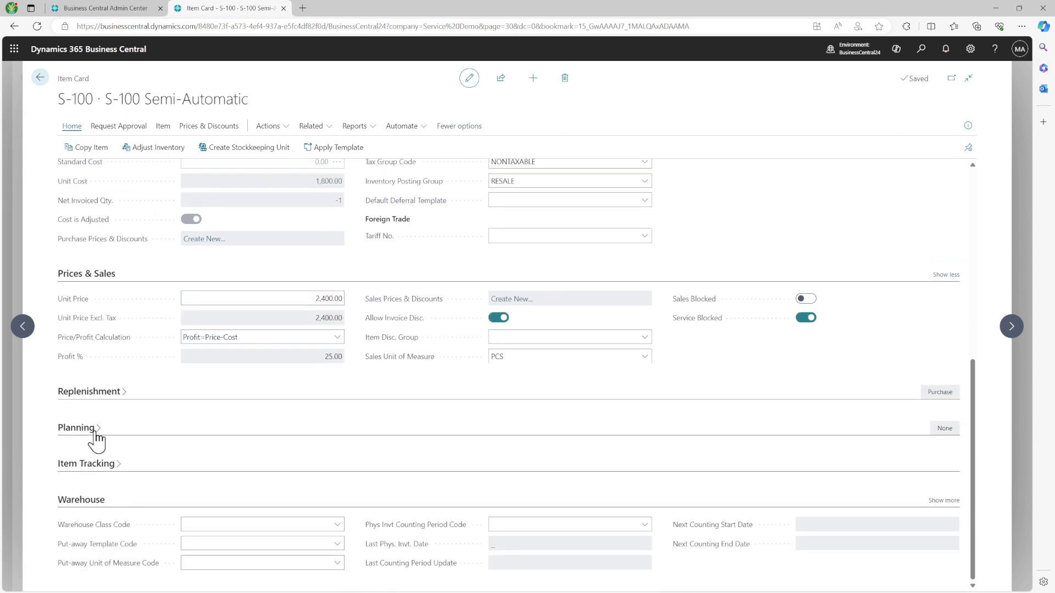
pyautogui.click(89, 502)
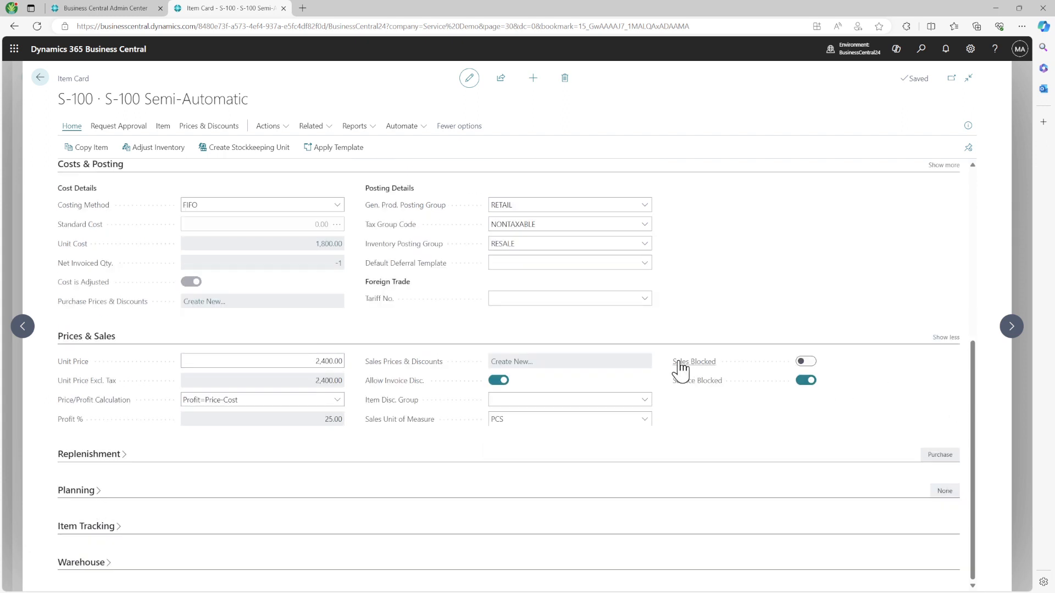
# Step: Turn Service Blocked off for item S-100, with Sales Blocked also left off
pyautogui.moveTo(681, 369)
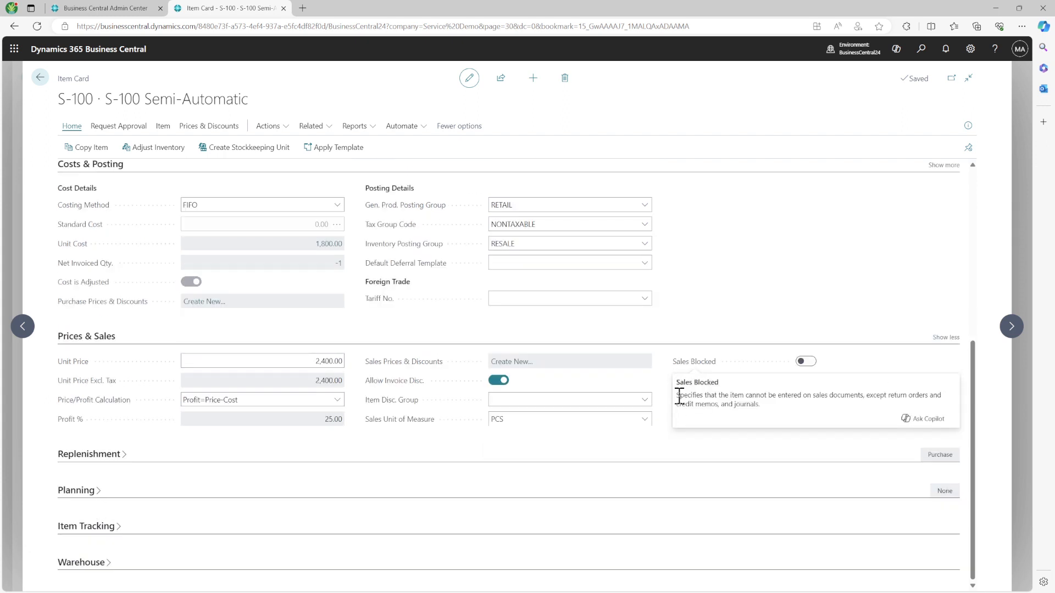
pyautogui.moveTo(674, 383); pyautogui.dragTo(726, 386)
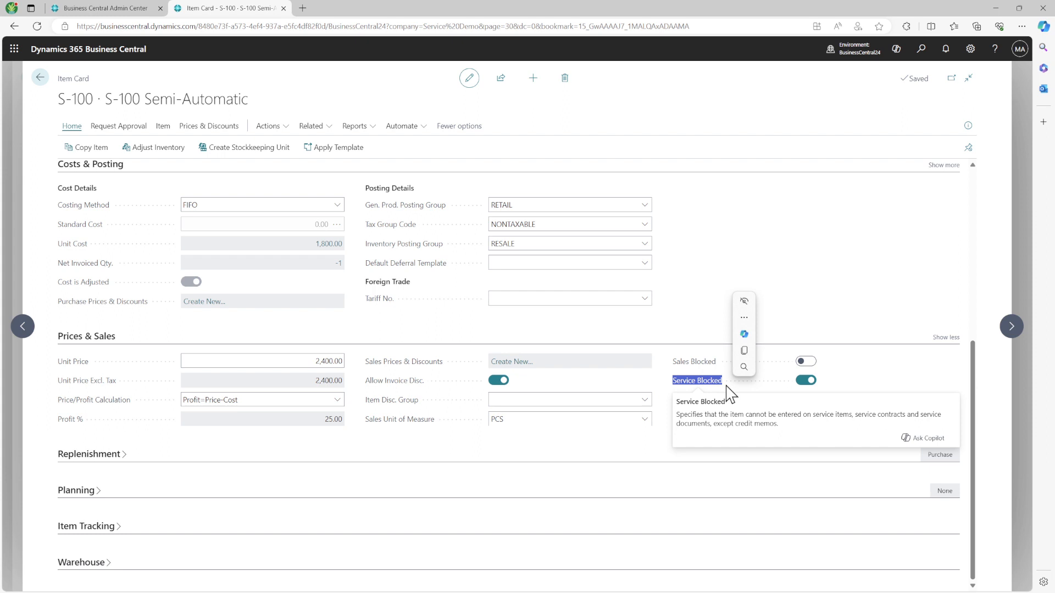
pyautogui.click(807, 384)
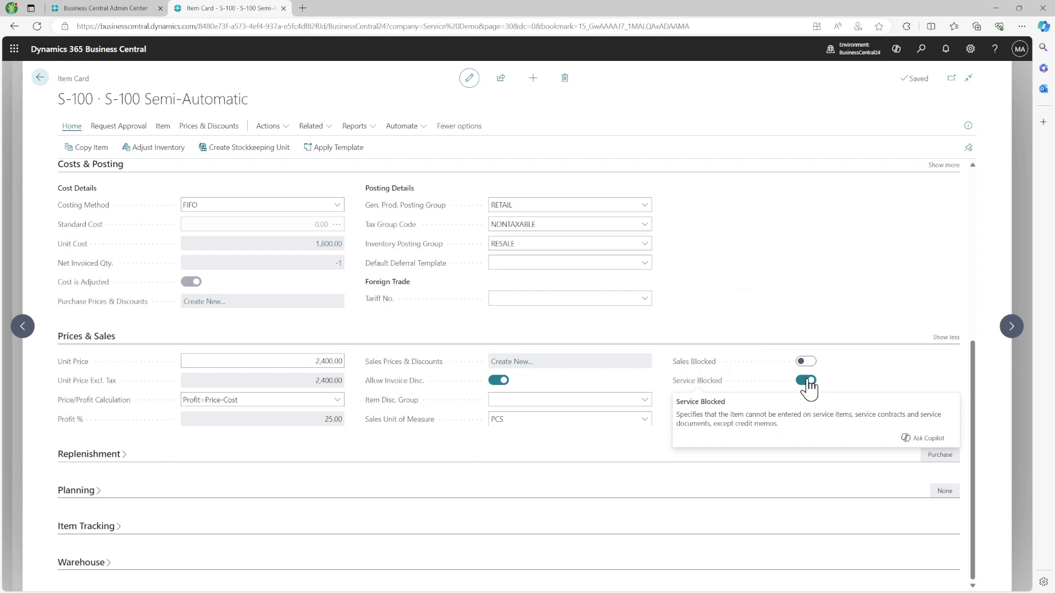
pyautogui.click(807, 383)
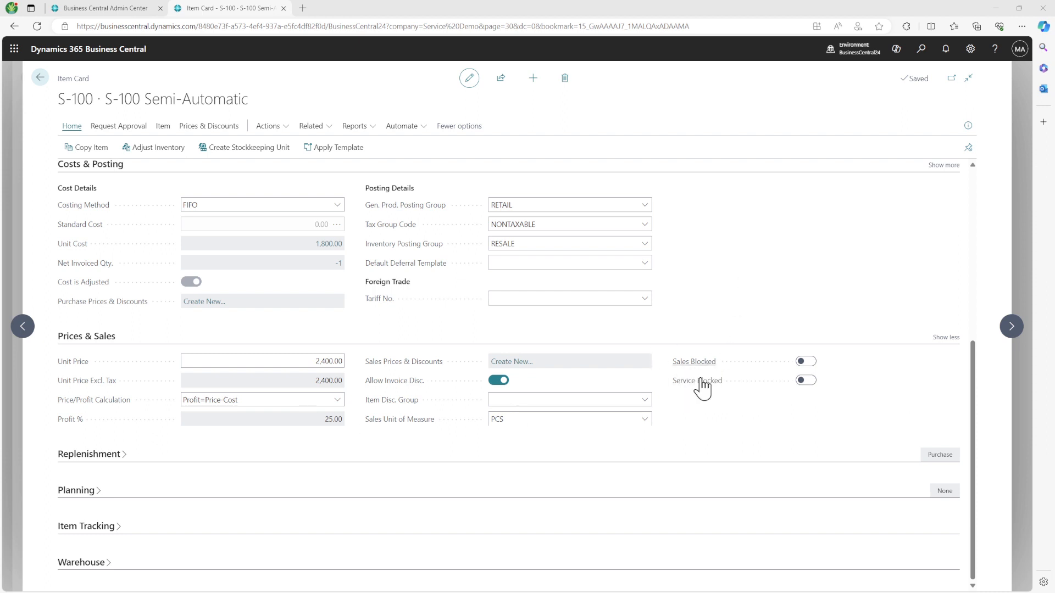
pyautogui.moveTo(673, 382); pyautogui.dragTo(836, 373)
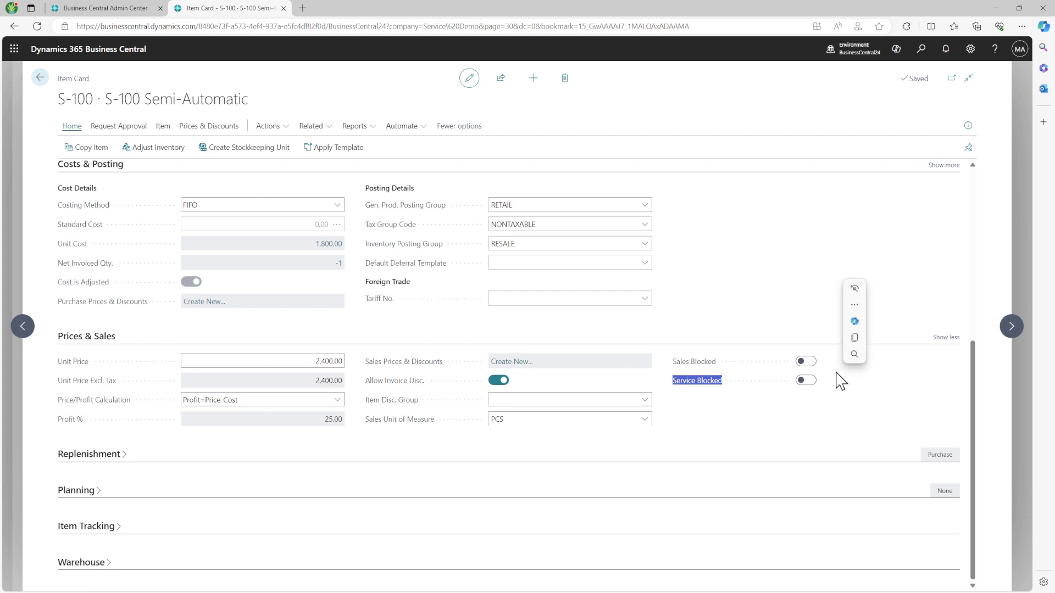
pyautogui.moveTo(664, 360); pyautogui.dragTo(738, 372)
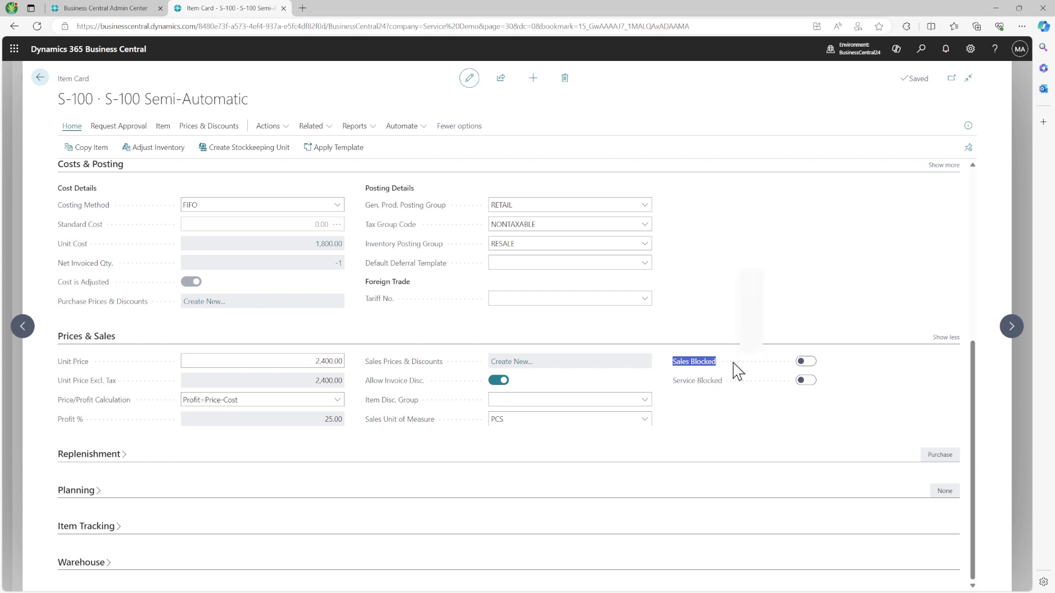
pyautogui.moveTo(663, 382); pyautogui.dragTo(767, 394)
# Step: Add service item SV000002 (S-100 Semi-Automatic) to the line of quote S-QUO1004
pyautogui.click(704, 364)
pyautogui.click(37, 80)
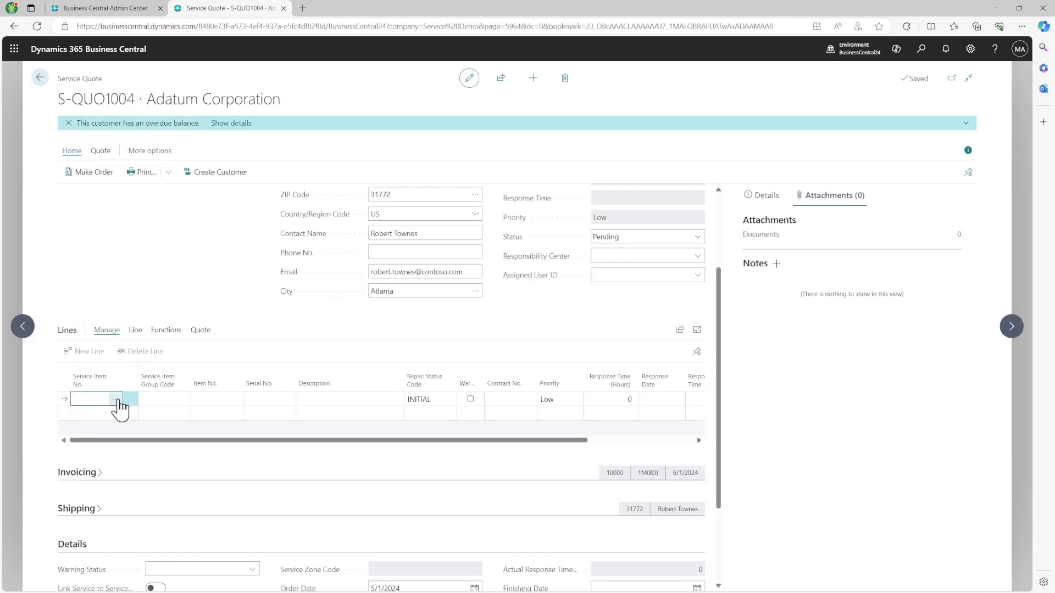
pyautogui.click(117, 399)
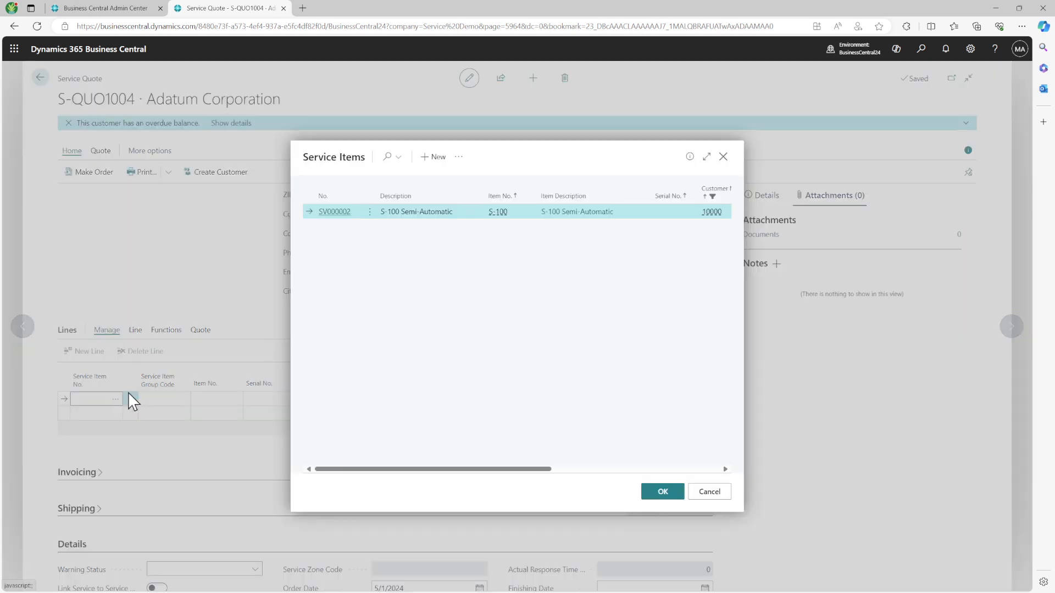
pyautogui.click(669, 493)
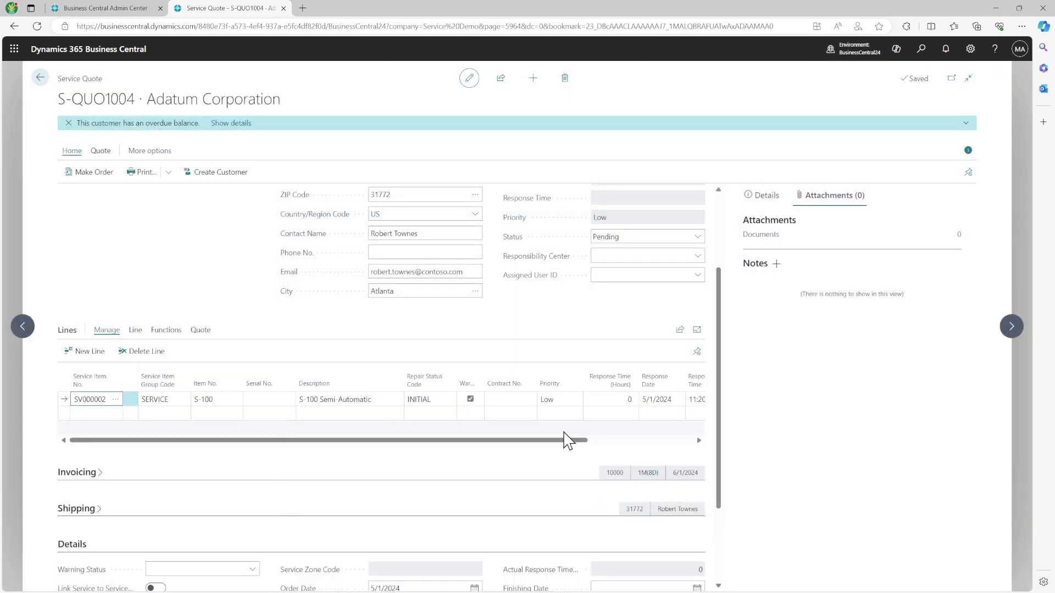
pyautogui.click(615, 440)
pyautogui.hscroll(2, 615, 441)
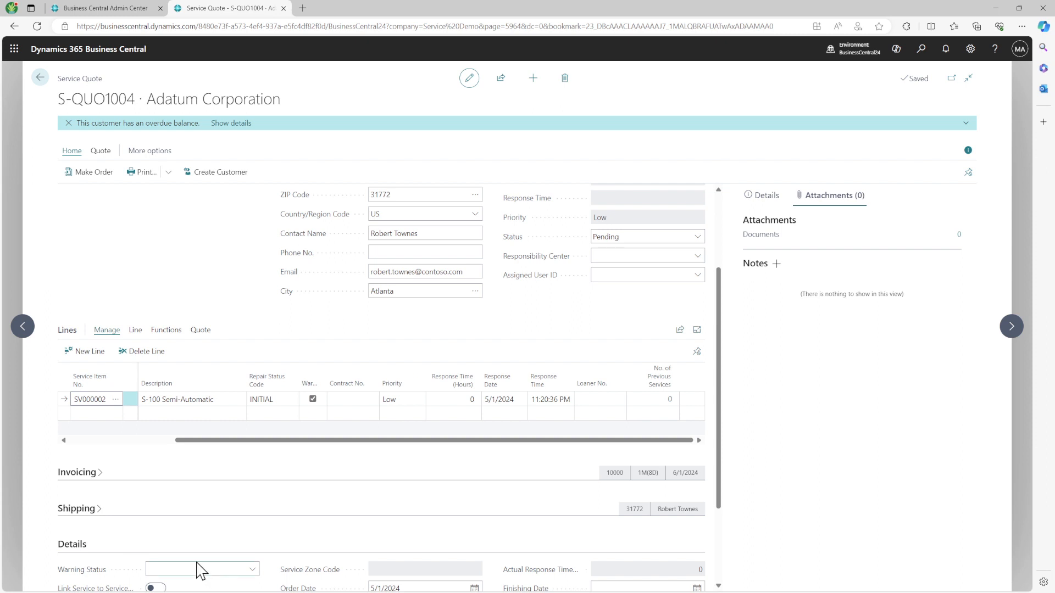
pyautogui.scroll(-3, 182, 495)
pyautogui.scroll(3, 183, 494)
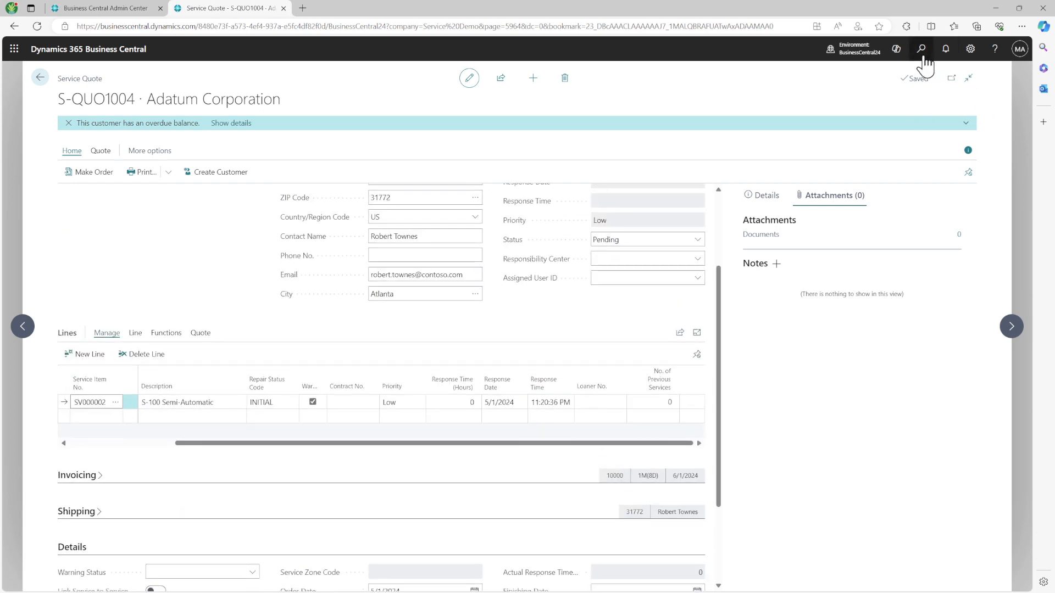
# Step: Search 'serv' for Service Items, browse SV000002 and SV000003, then start new service item SV000005
pyautogui.click(922, 53)
pyautogui.write('serv')
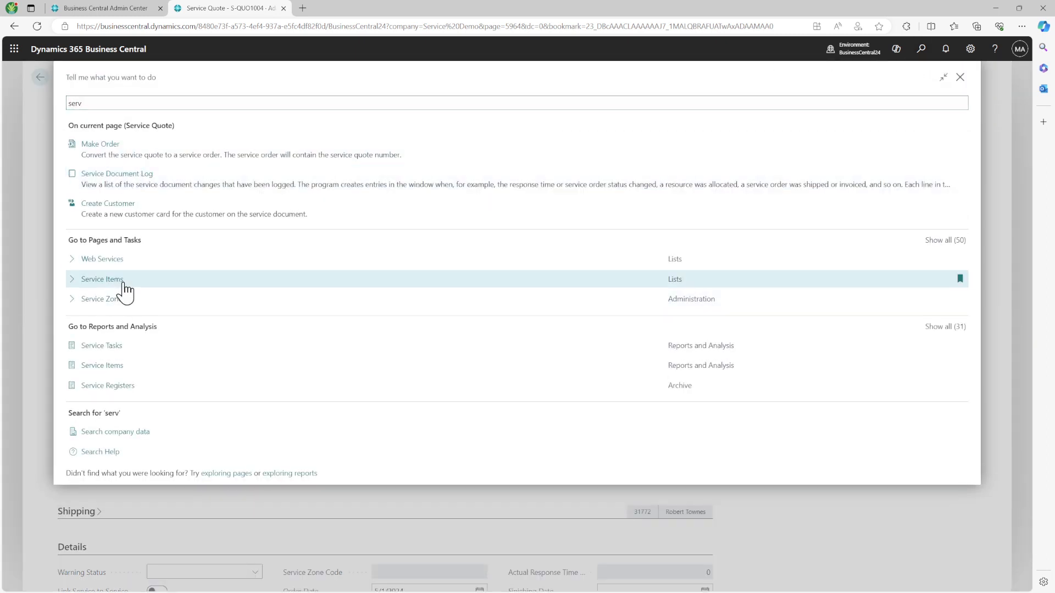
pyautogui.click(122, 281)
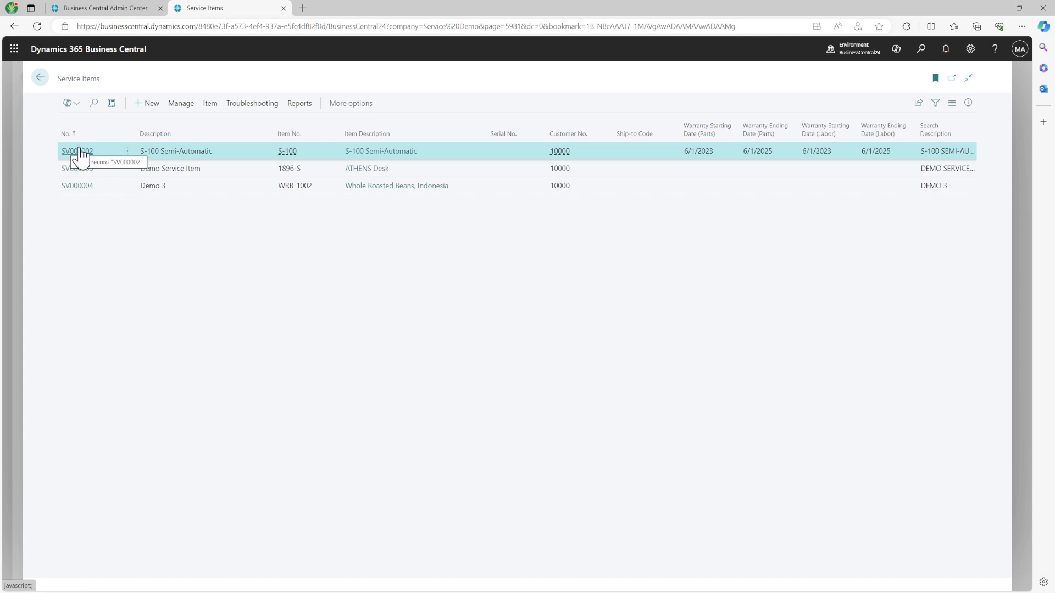
pyautogui.click(80, 151)
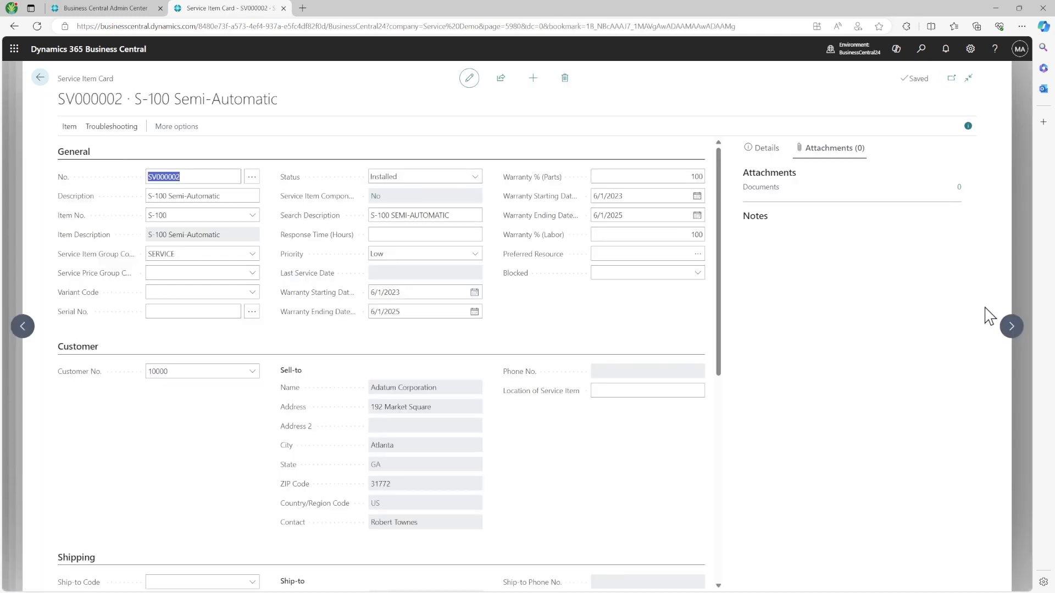
pyautogui.click(1010, 328)
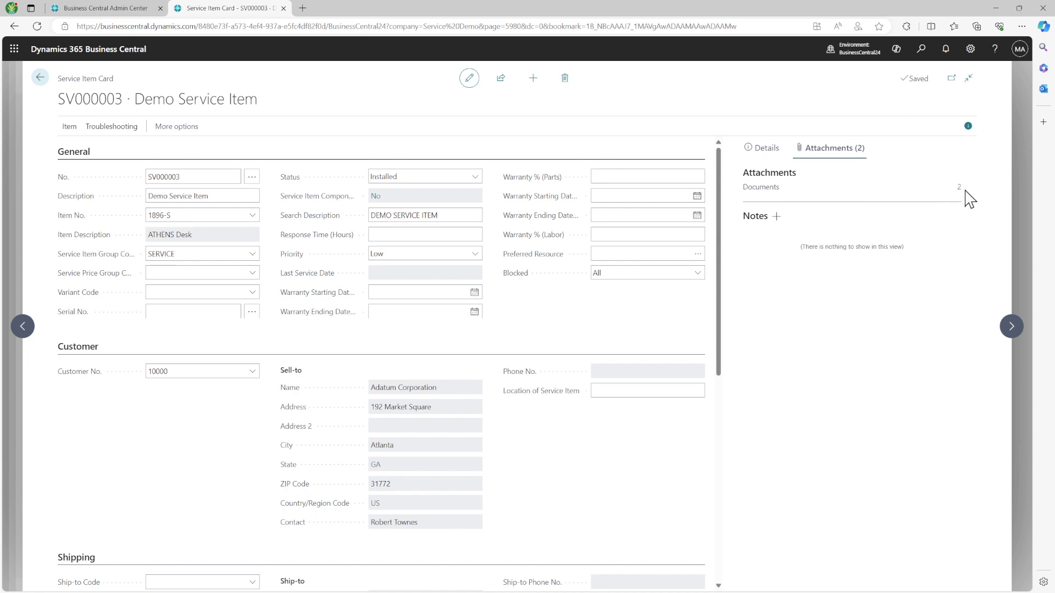
pyautogui.click(40, 77)
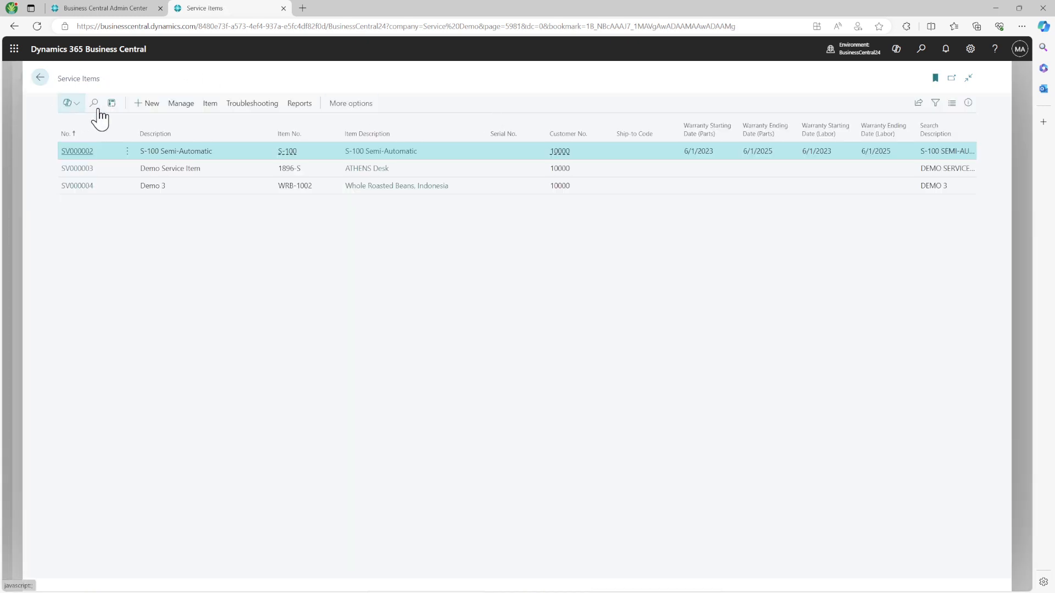
pyautogui.click(153, 106)
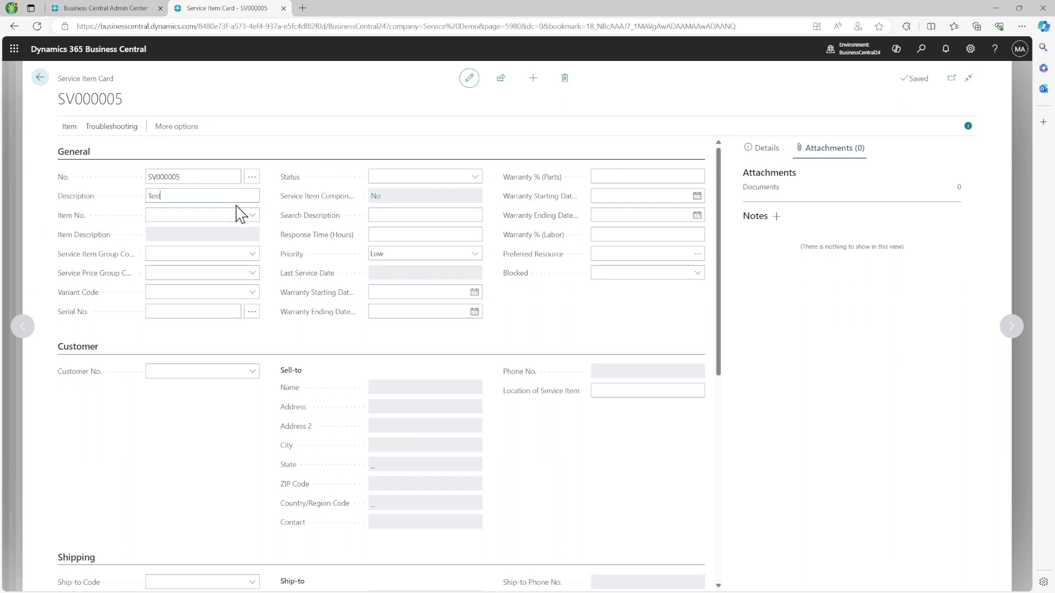
# Step: Give SV000005 description 'Test' and item 1896-S ATHENS Desk, then open that item's card
pyautogui.write('Test')
pyautogui.click(252, 215)
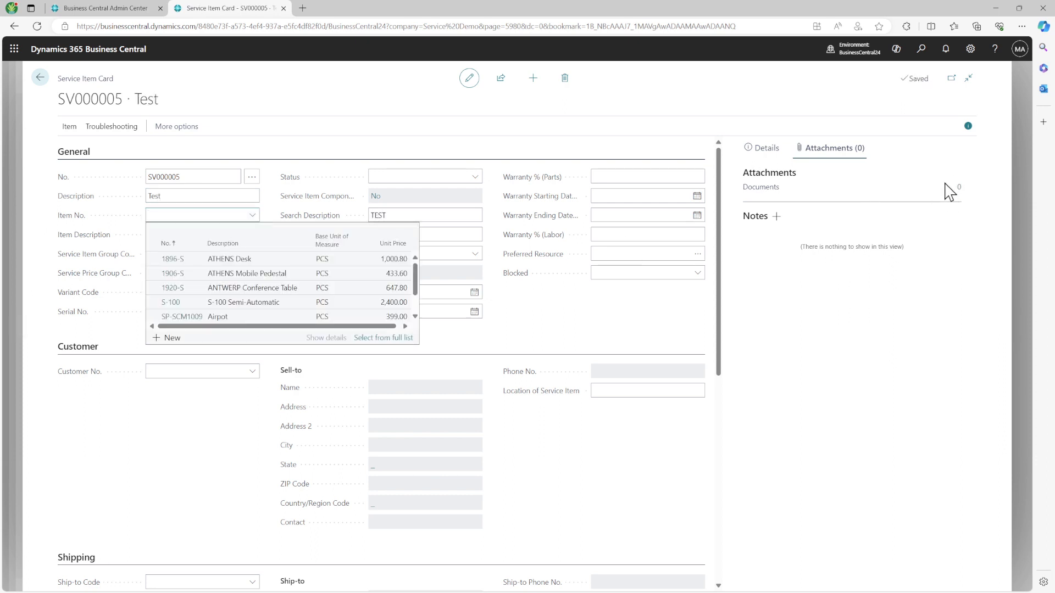
pyautogui.click(238, 259)
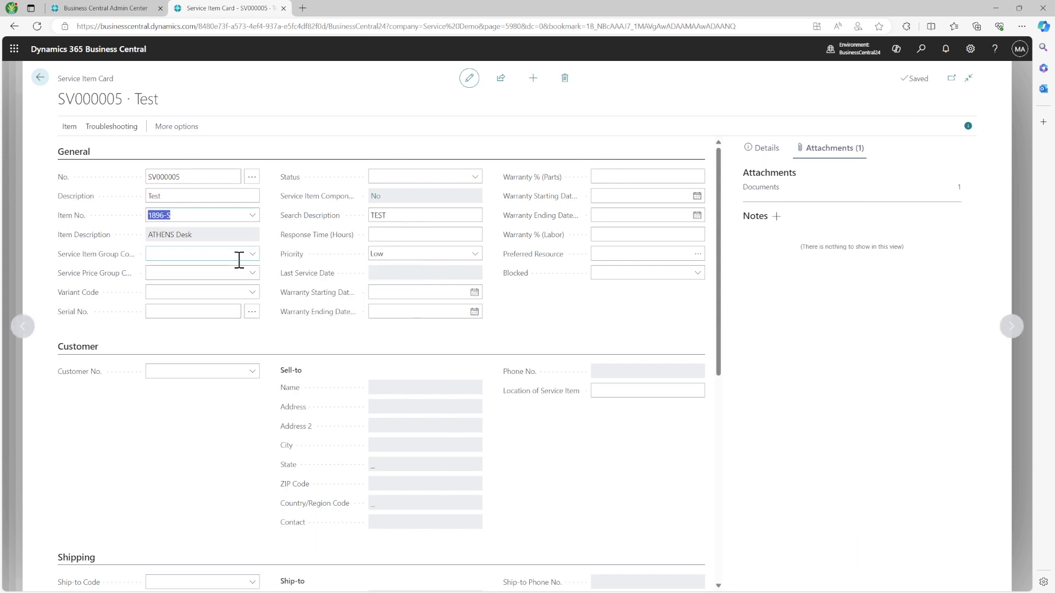
pyautogui.click(203, 255)
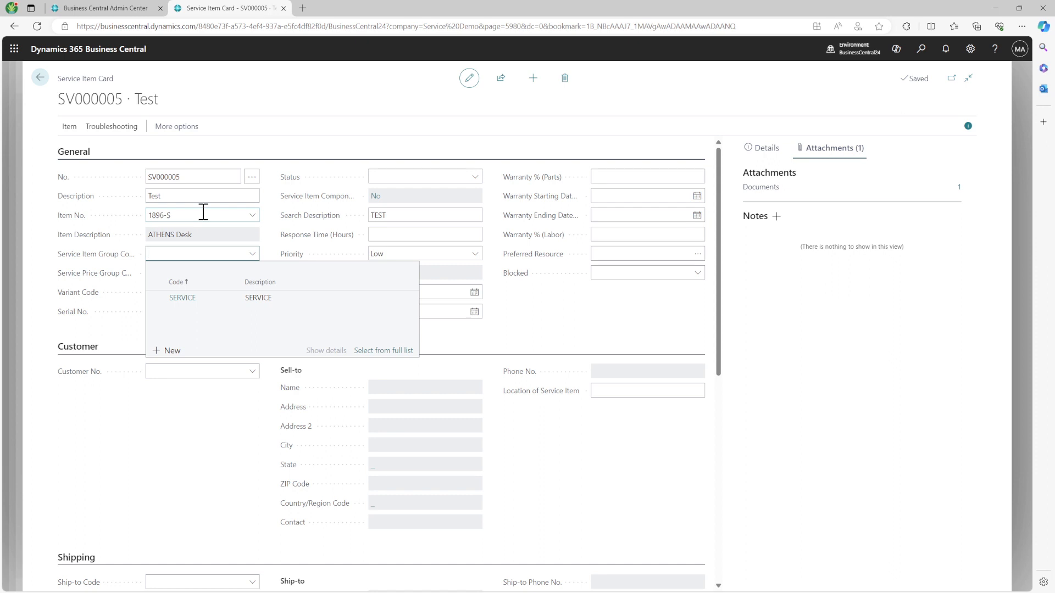
pyautogui.click(253, 216)
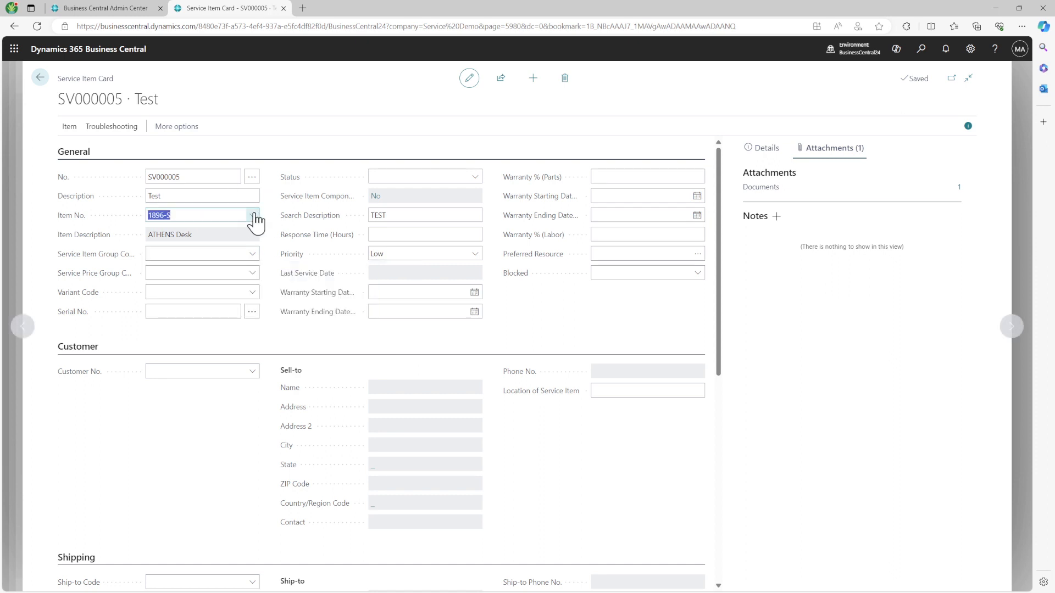
pyautogui.click(253, 215)
pyautogui.click(330, 338)
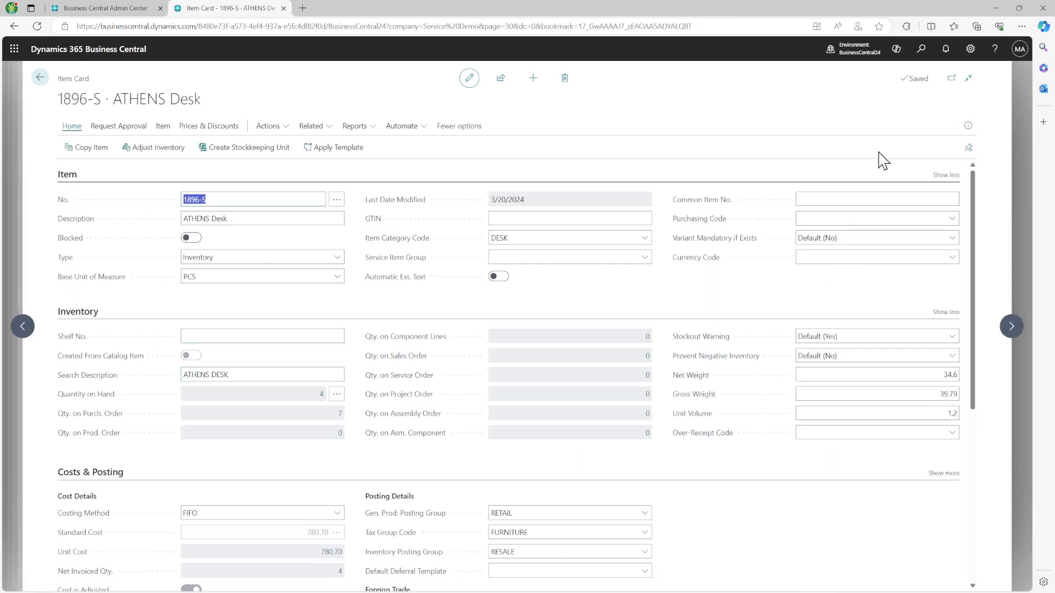
# Step: Review the ATHENS Desk attachment in the Attachments FactBox, then return to service item SV000005
pyautogui.click(968, 125)
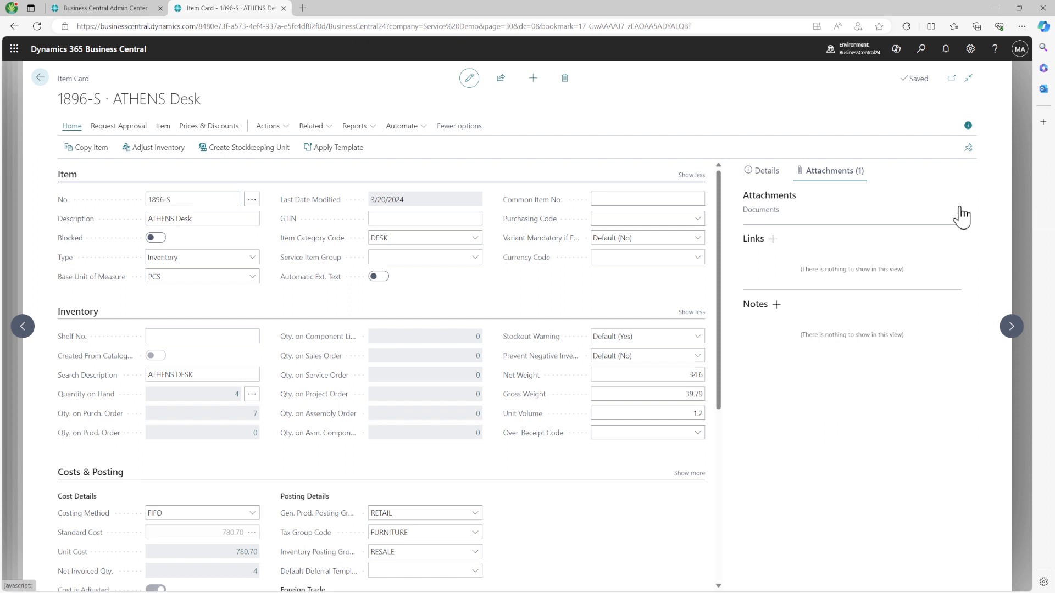
pyautogui.click(961, 214)
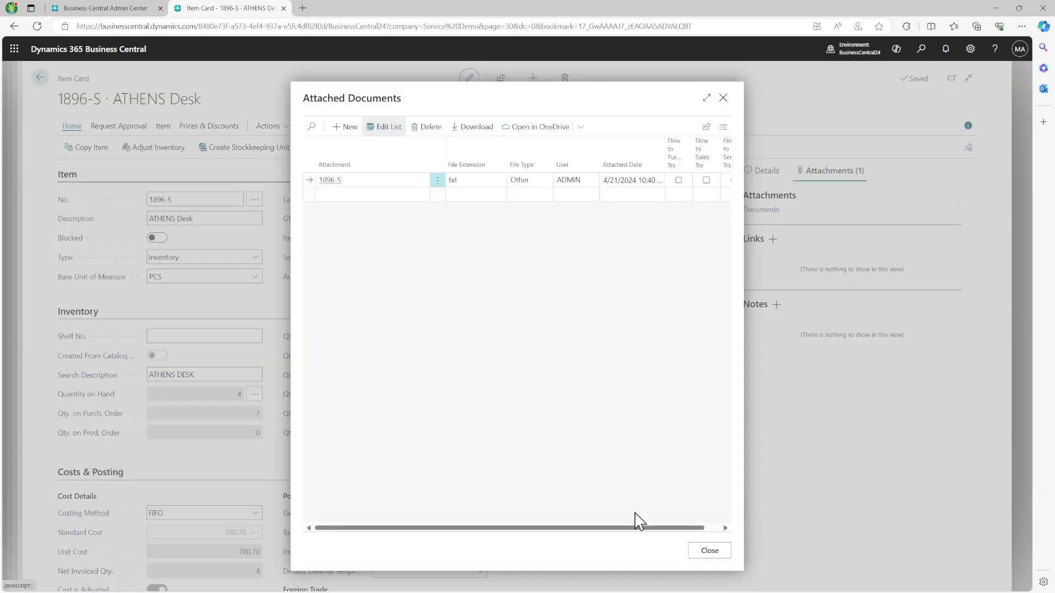
pyautogui.moveTo(416, 161); pyautogui.dragTo(373, 165)
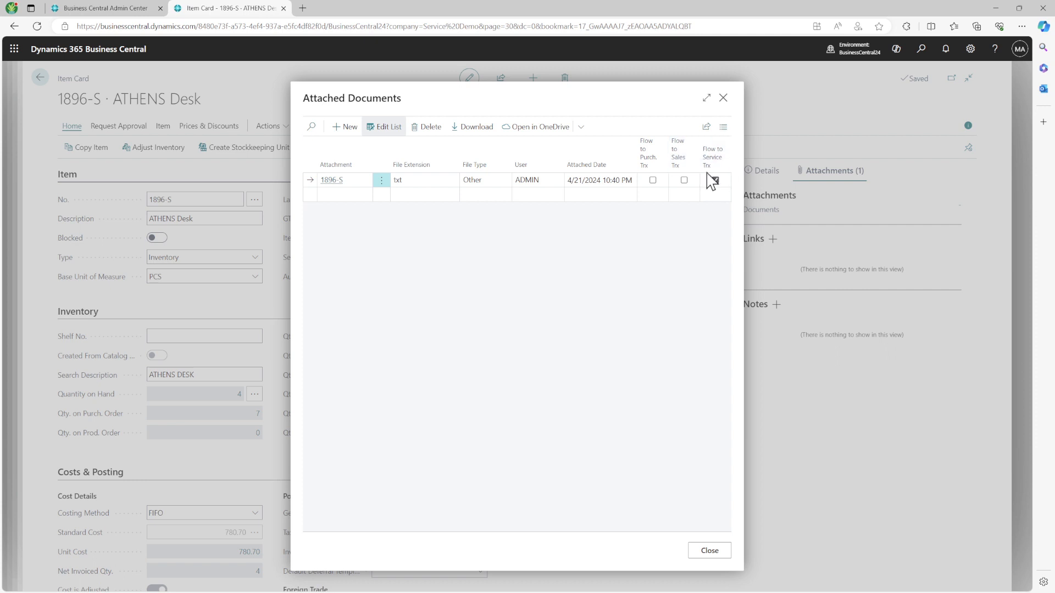
pyautogui.click(723, 97)
pyautogui.click(40, 78)
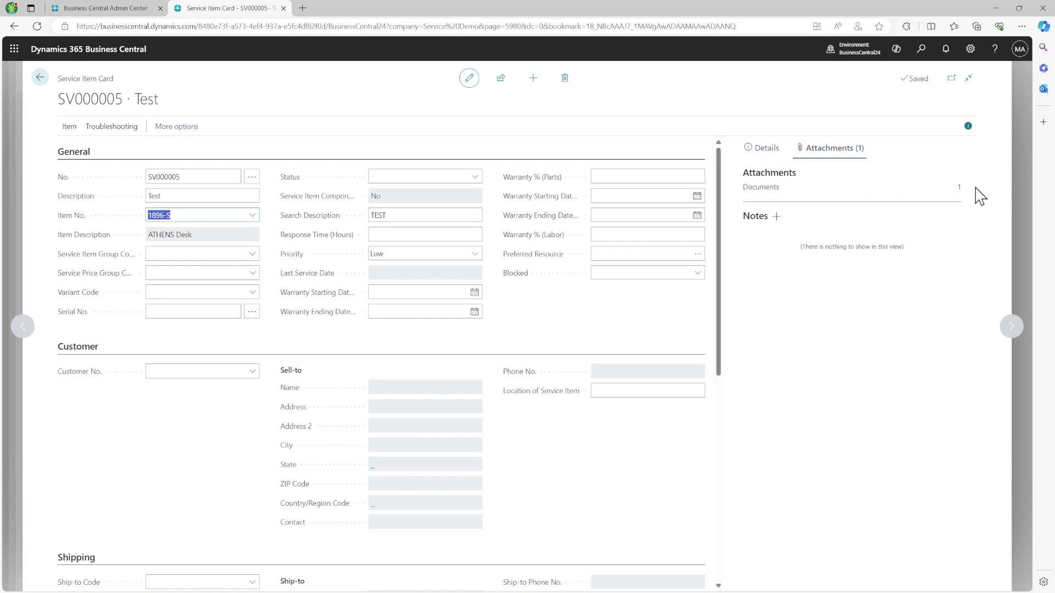
# Step: Return to quote S-QUO1004 and decline the Make Order conversion prompt
pyautogui.click(40, 78)
pyautogui.click(47, 78)
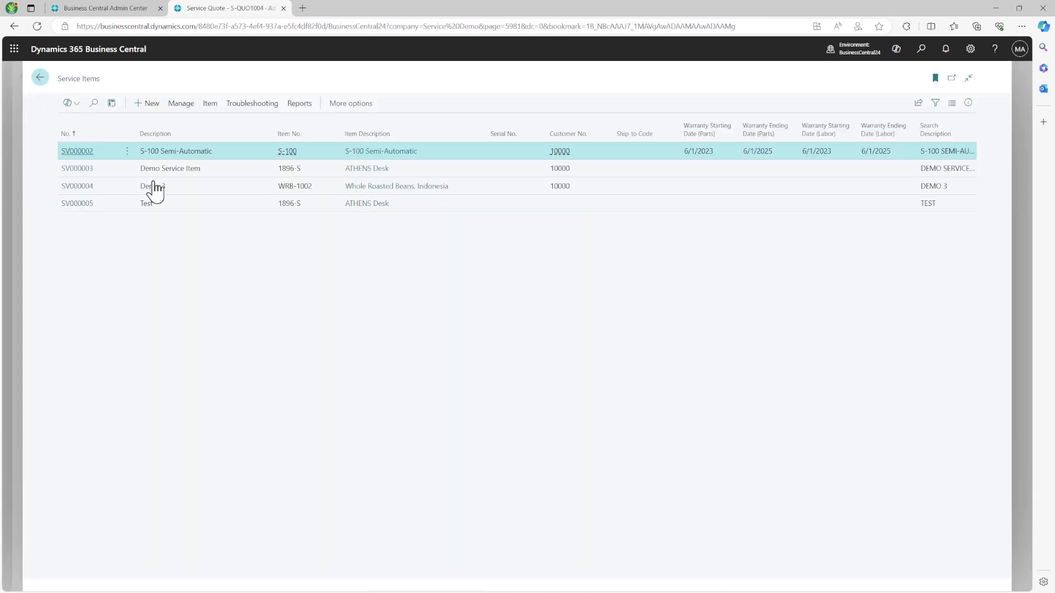
pyautogui.scroll(2, 272, 308)
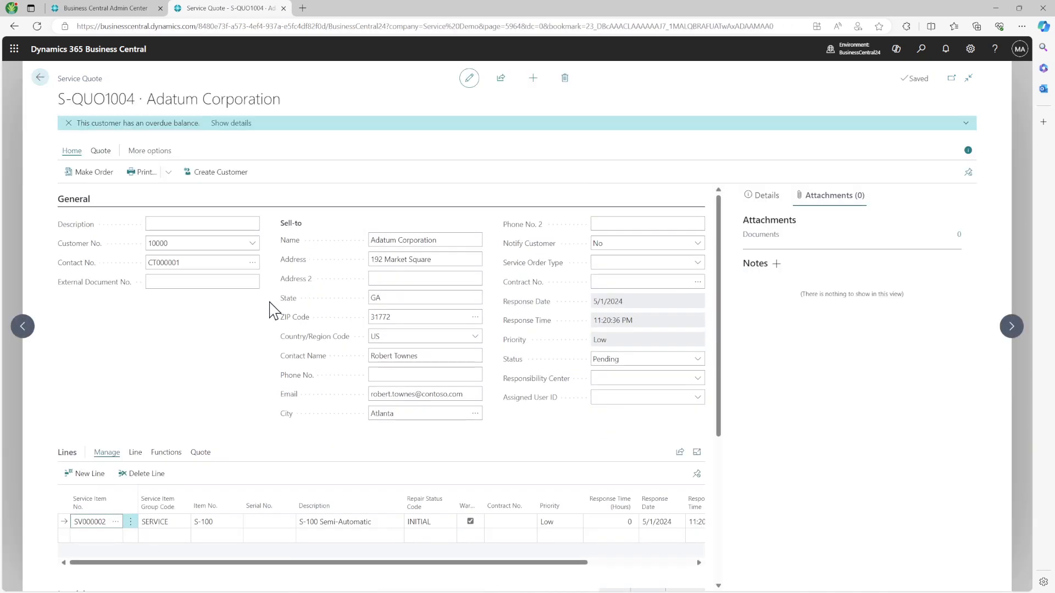
pyautogui.click(178, 245)
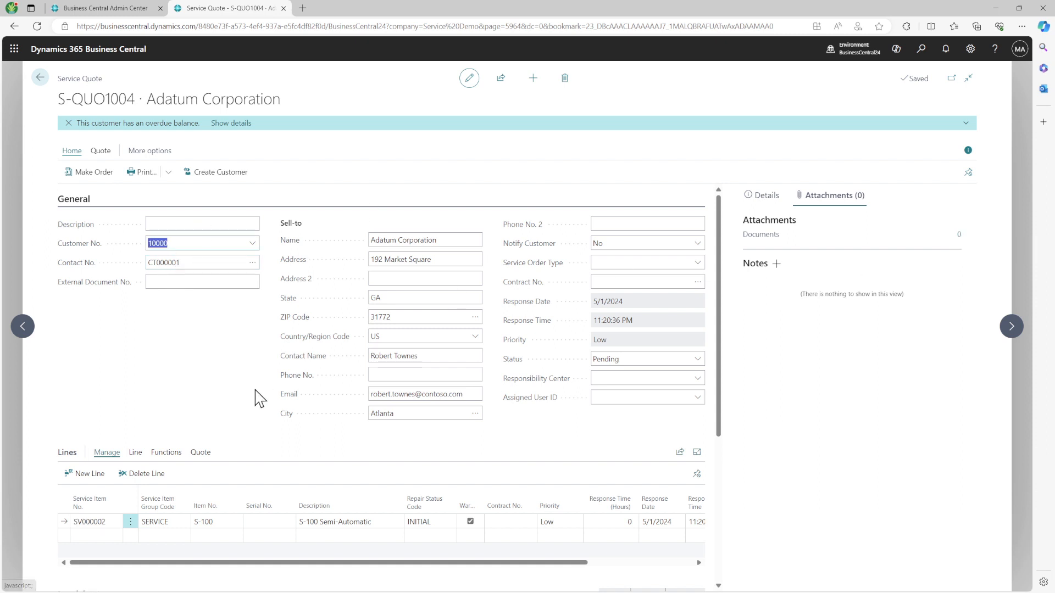
pyautogui.scroll(-4, 260, 397)
pyautogui.scroll(4, 260, 397)
pyautogui.click(101, 175)
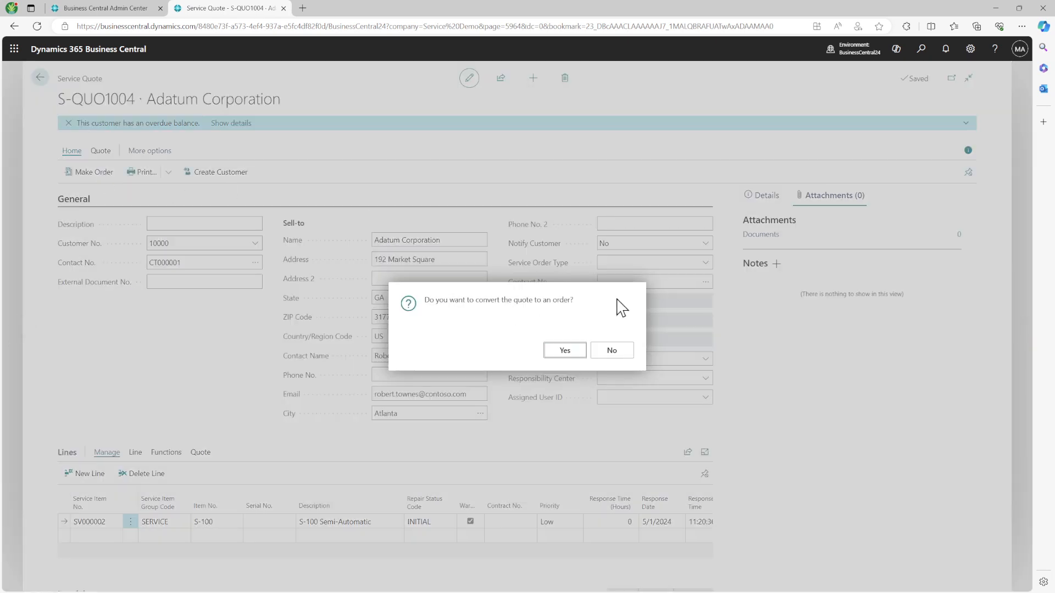
pyautogui.click(610, 352)
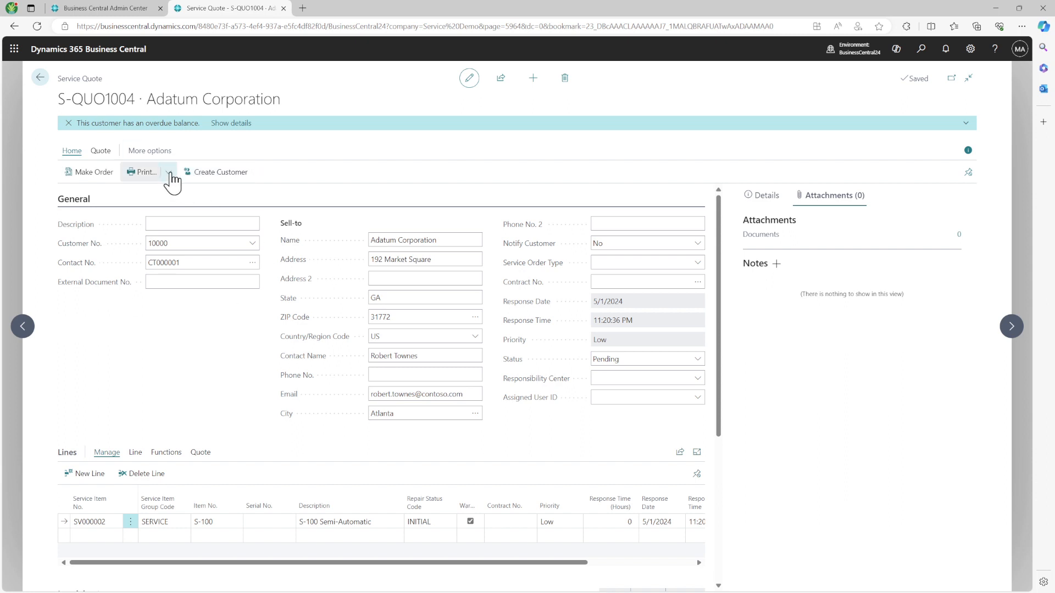
# Step: Attach quote S-QUO1004 as a PDF and return to the home page
pyautogui.click(169, 174)
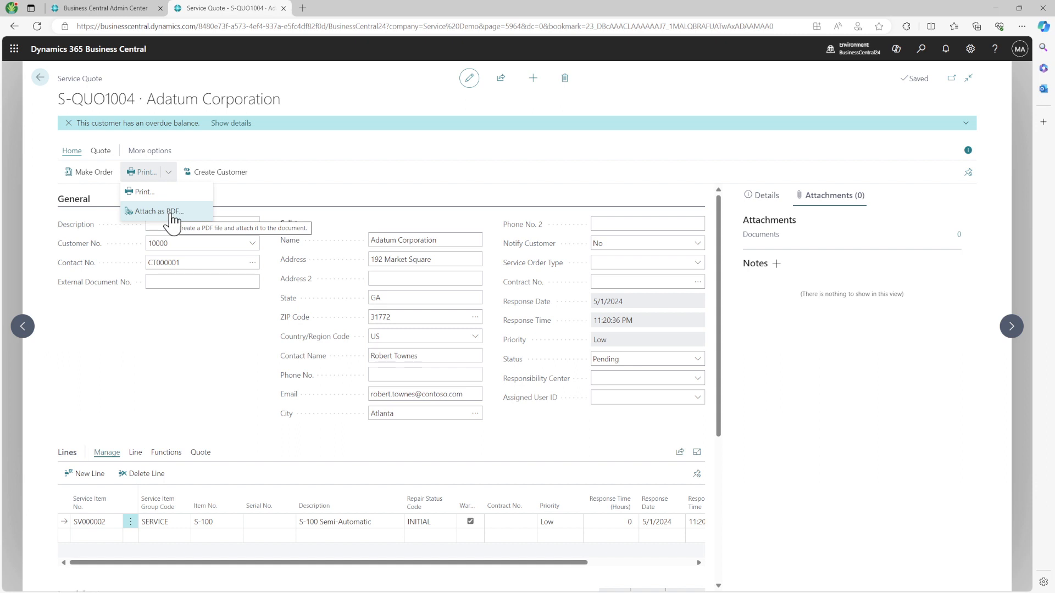
pyautogui.click(173, 215)
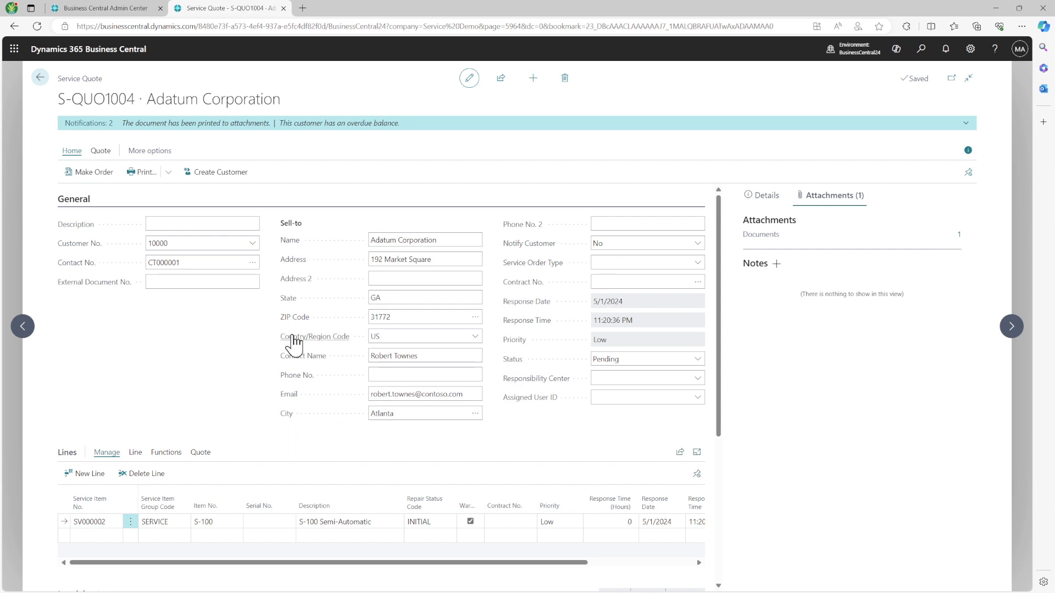
pyautogui.click(40, 77)
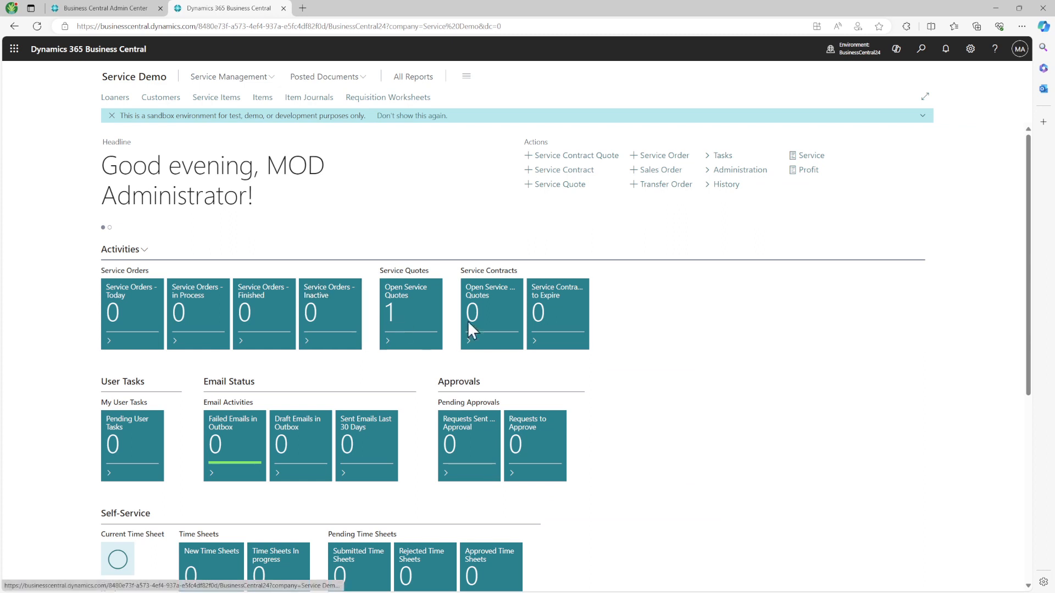
# Step: Open quote S-QUO1004 from the Service Quotes tile and attach another PDF copy
pyautogui.click(413, 319)
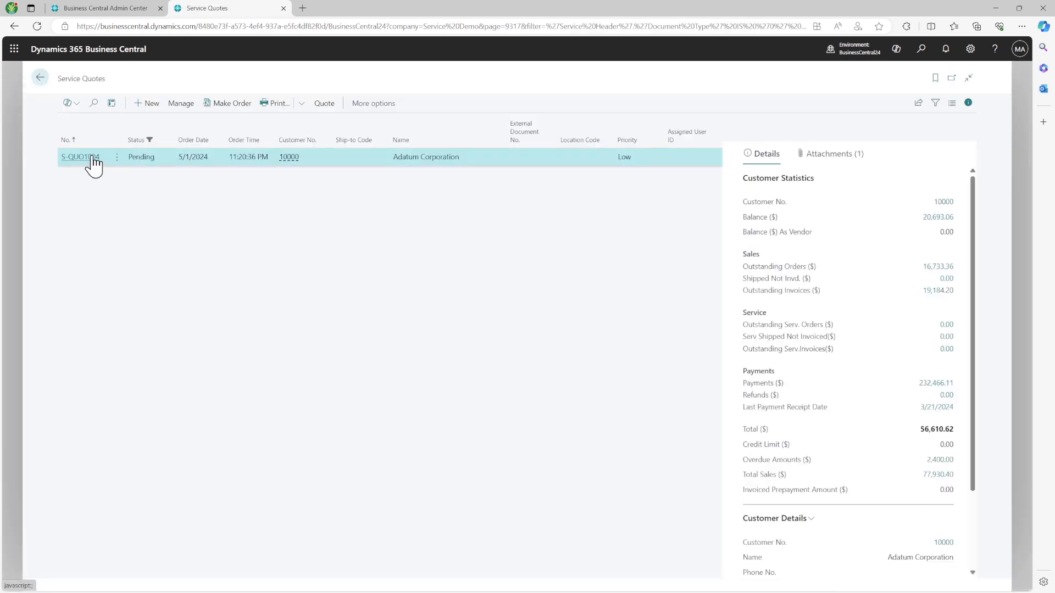
pyautogui.click(92, 158)
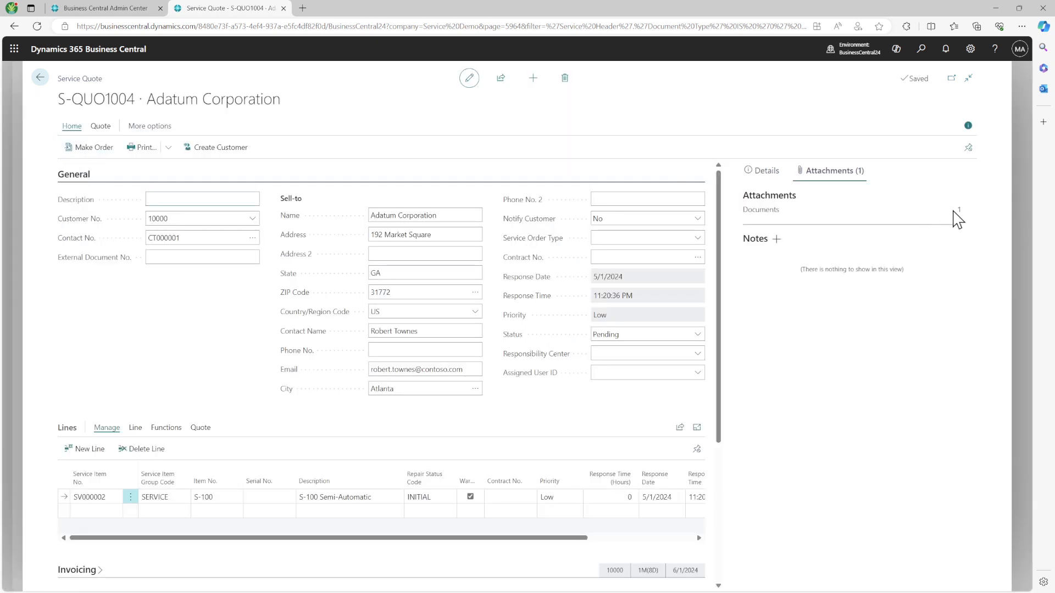
pyautogui.click(169, 156)
pyautogui.click(164, 191)
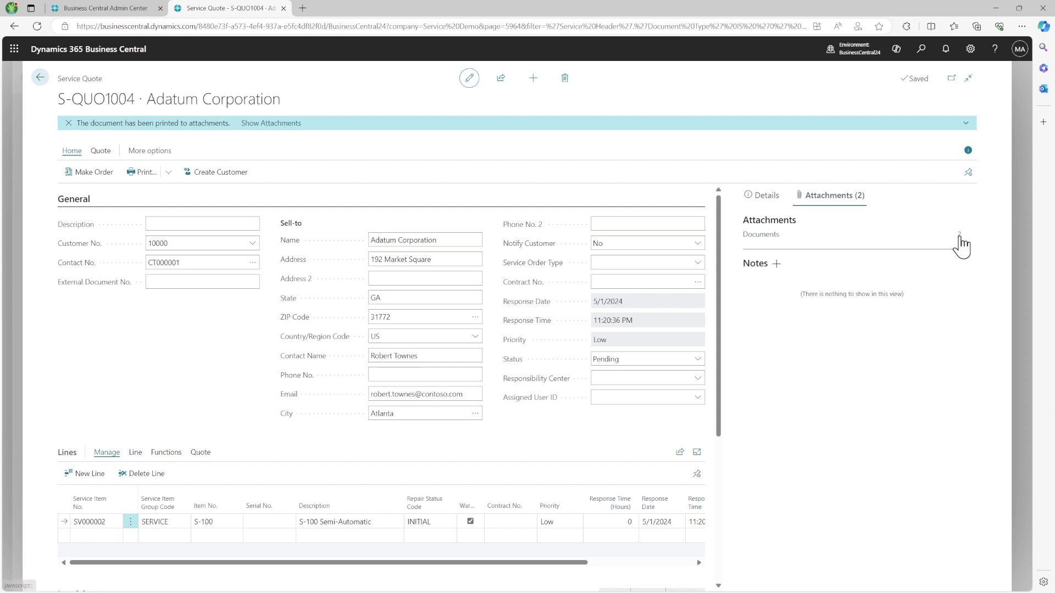
# Step: Delete the duplicate second PDF from the quote's attached documents
pyautogui.click(959, 237)
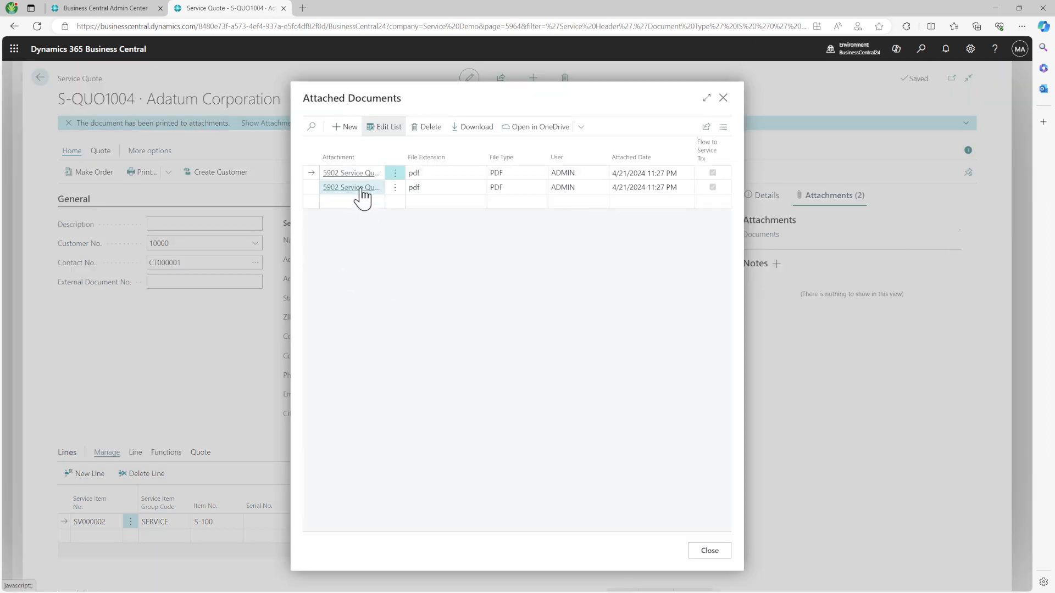
pyautogui.moveTo(383, 157); pyautogui.dragTo(423, 156)
pyautogui.click(432, 187)
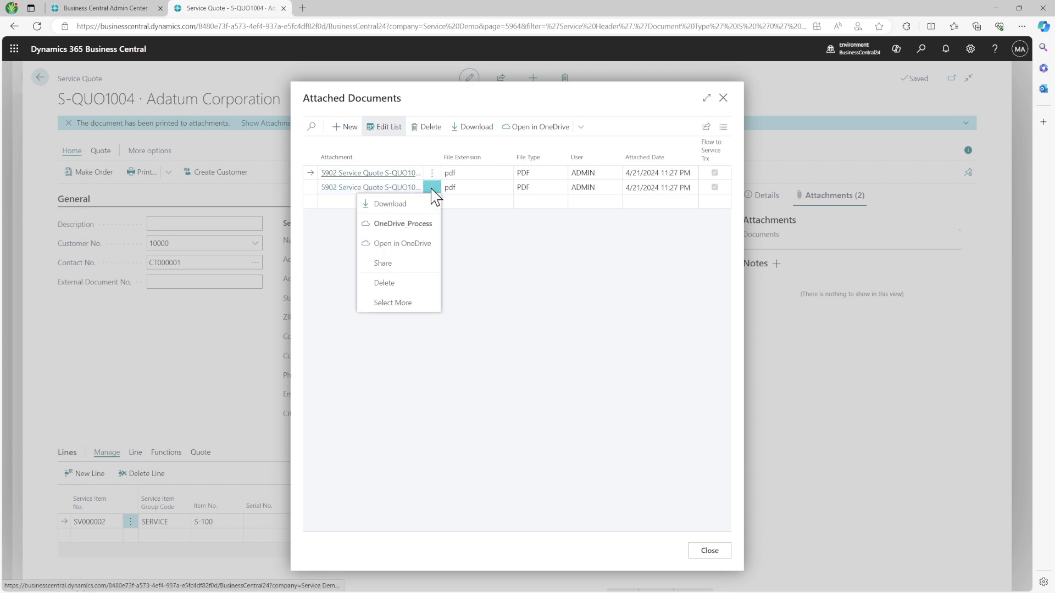
pyautogui.click(401, 284)
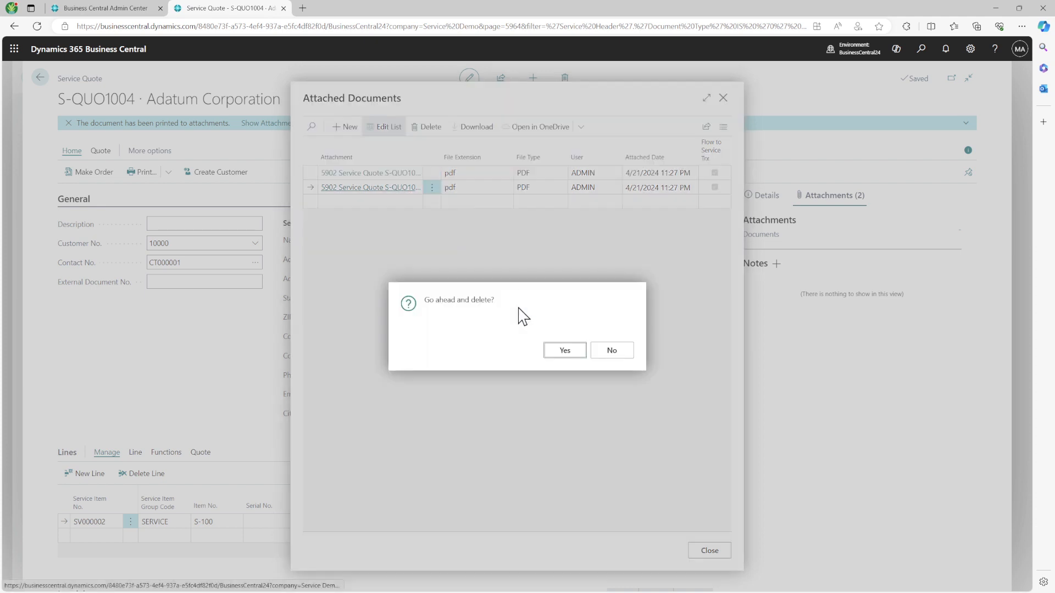
pyautogui.click(565, 351)
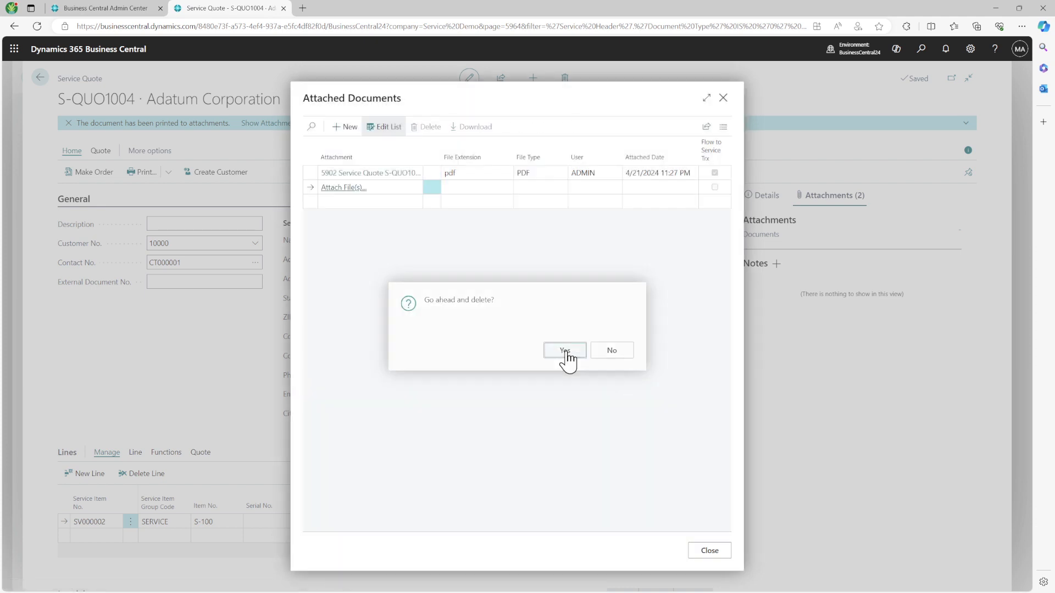
# Step: Download and preview the remaining attached quote PDF, then close the attachments list
pyautogui.click(400, 175)
pyautogui.click(844, 79)
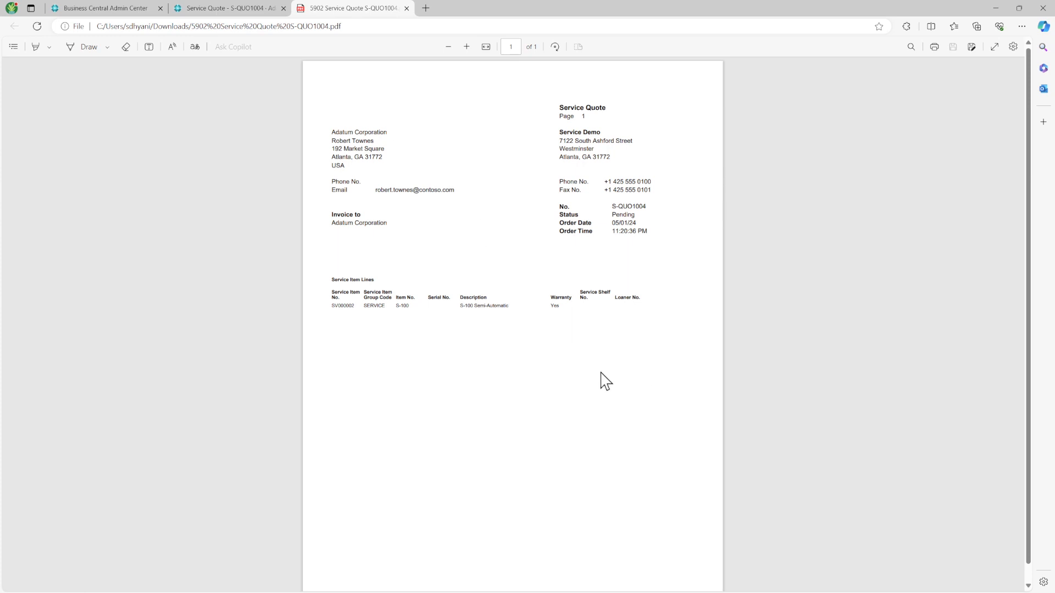
pyautogui.click(407, 7)
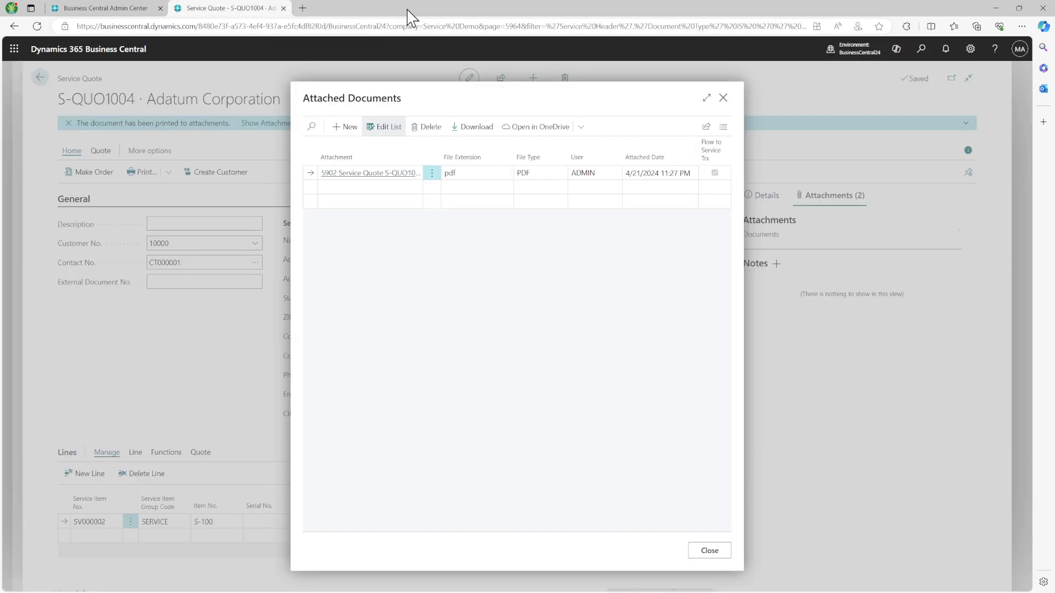
pyautogui.click(711, 550)
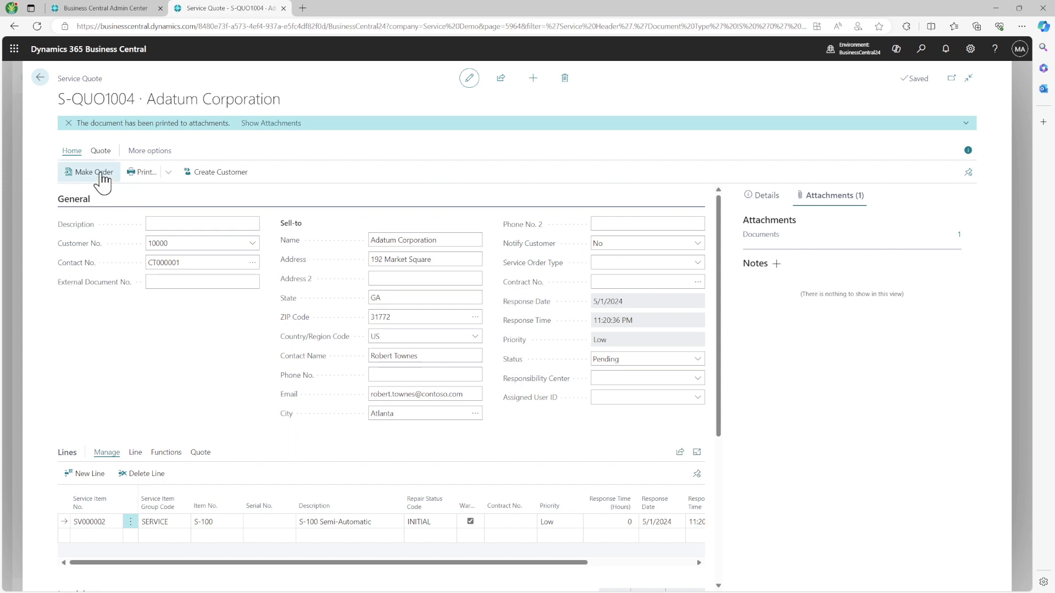
# Step: Convert quote S-QUO1004 to service order SVO000001 and open the Service Orders - Today list
pyautogui.click(93, 172)
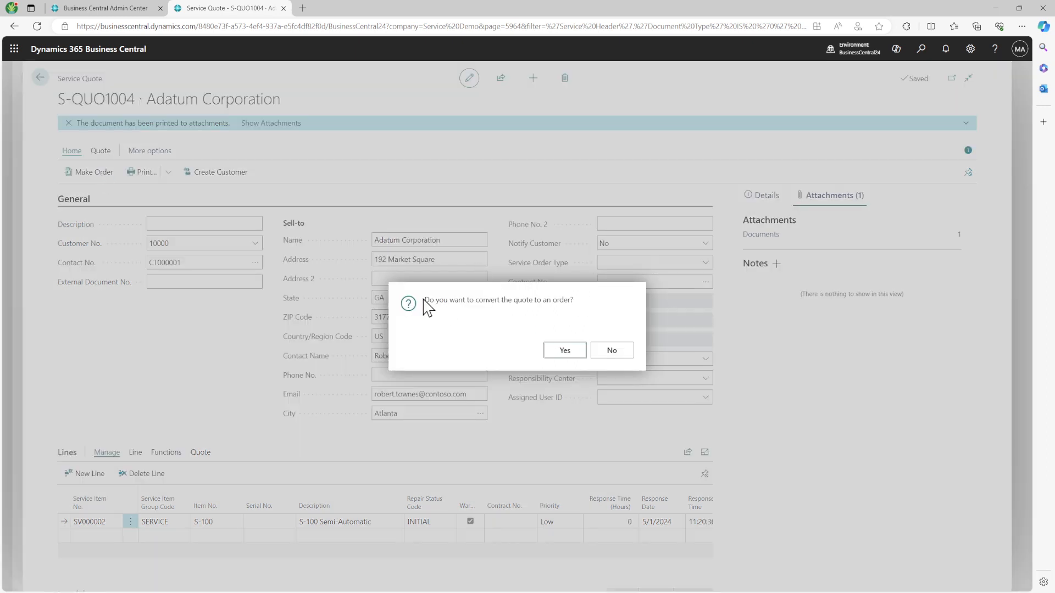
pyautogui.moveTo(424, 301); pyautogui.dragTo(636, 314)
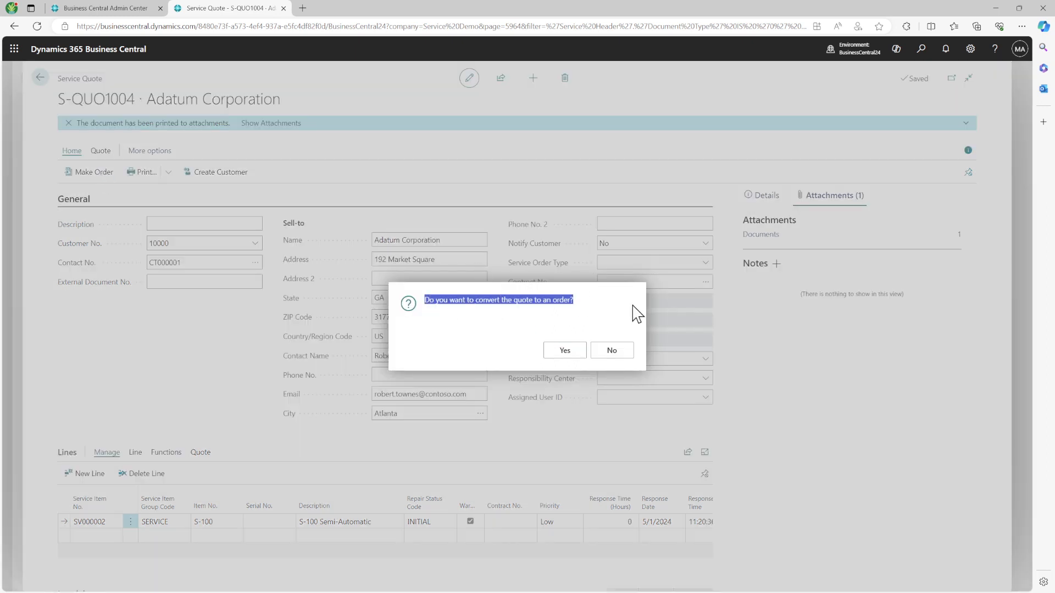
pyautogui.click(564, 352)
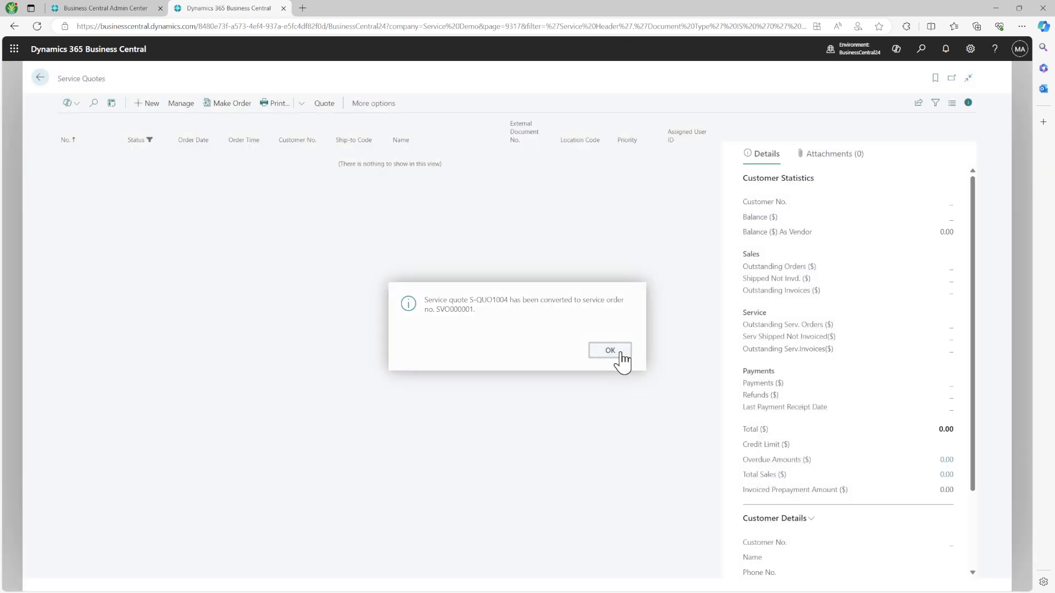
pyautogui.click(620, 354)
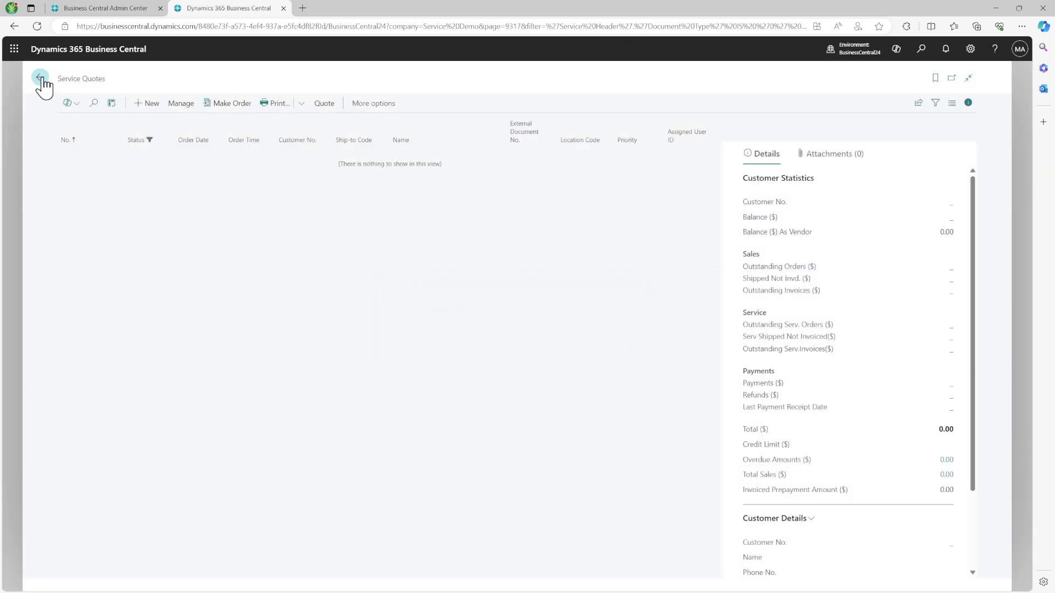
pyautogui.click(40, 79)
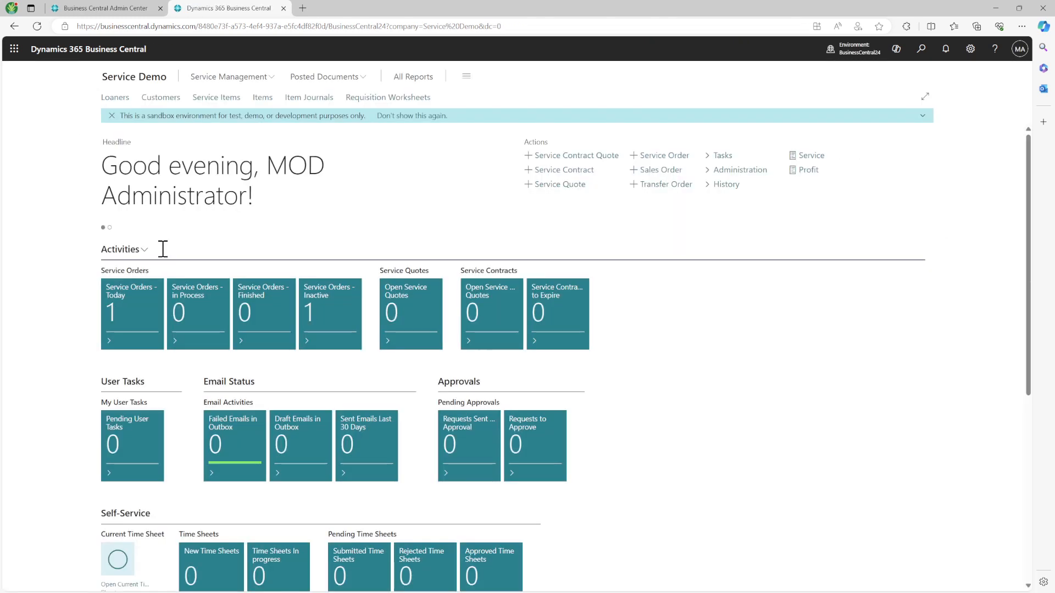
pyautogui.click(128, 332)
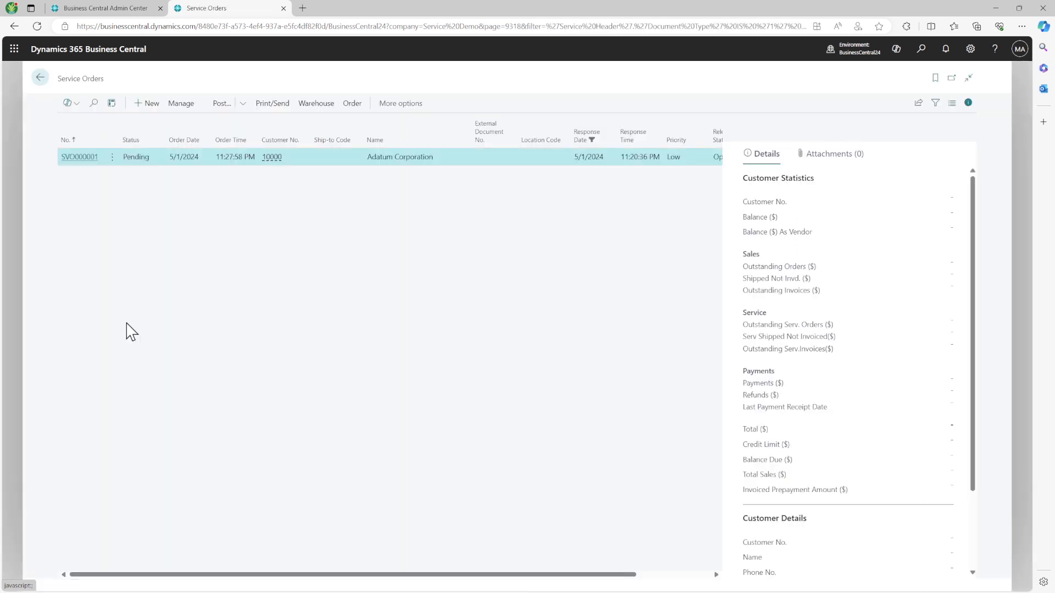
# Step: Open service order SVO000001, check its attached document, and attach the order as a PDF
pyautogui.click(79, 158)
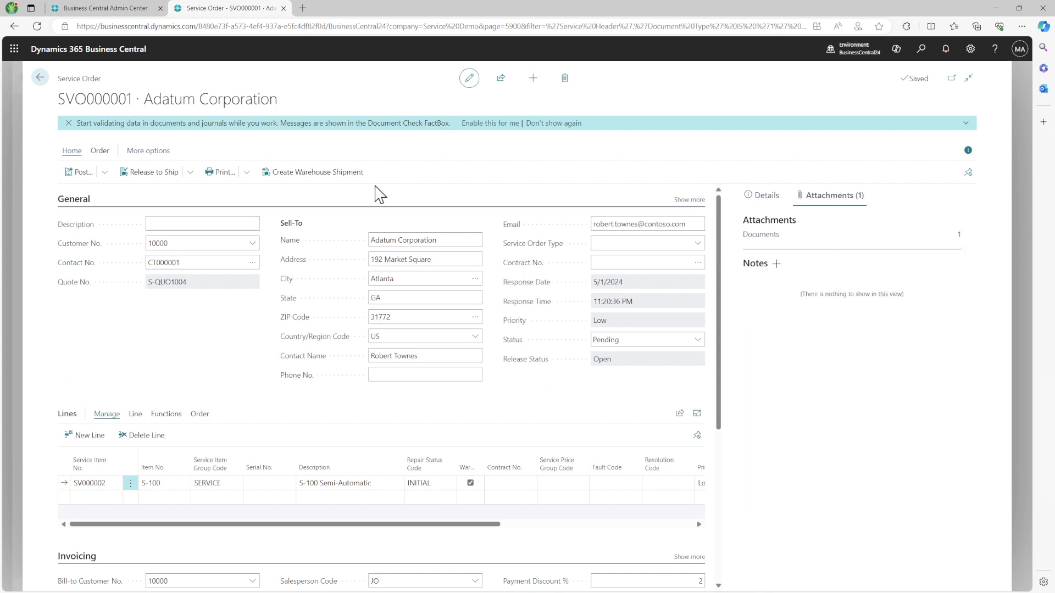
pyautogui.click(959, 238)
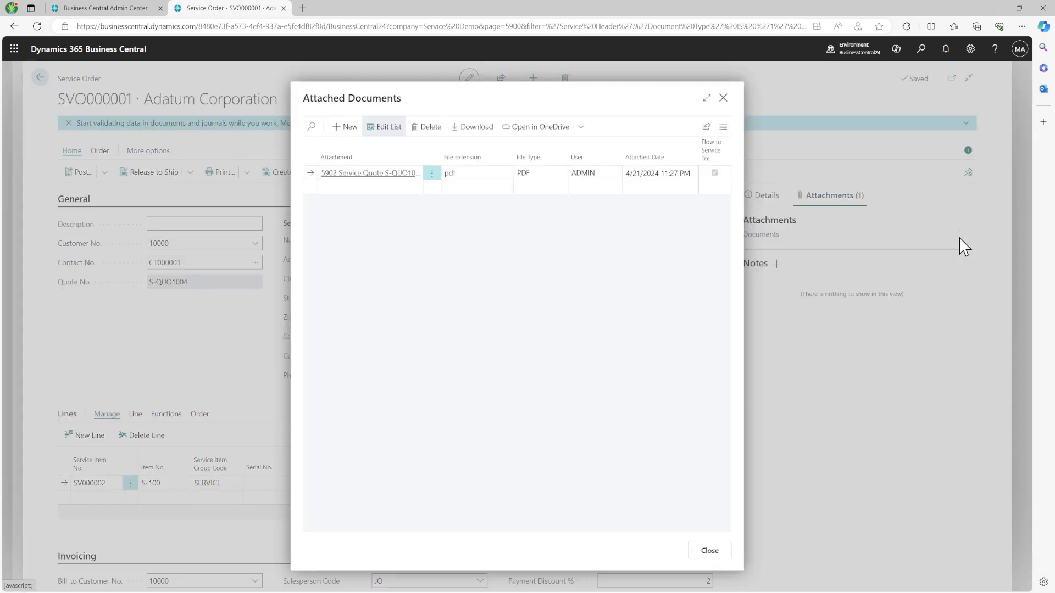
pyautogui.click(726, 99)
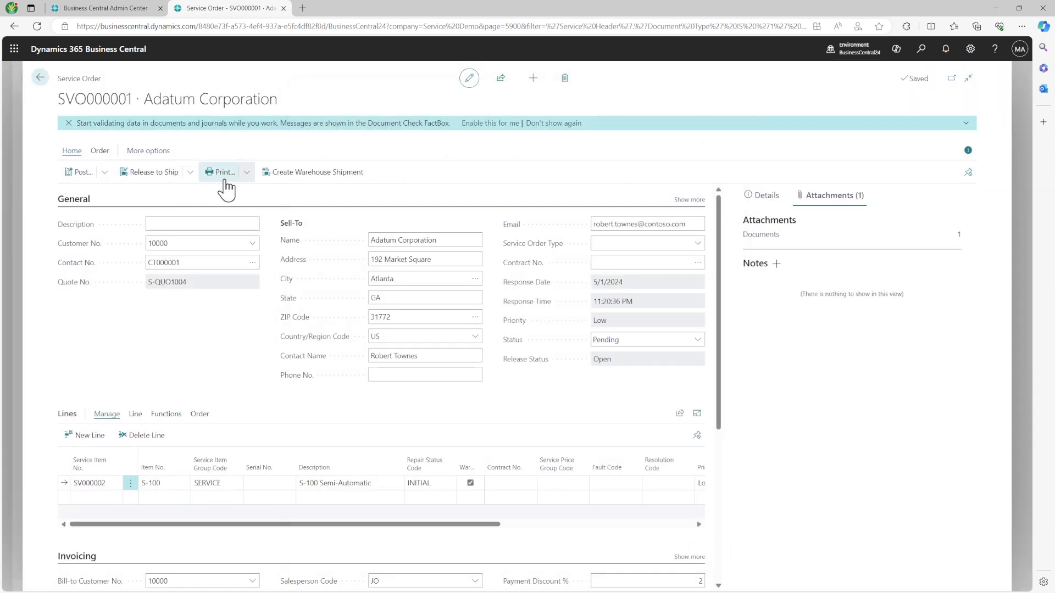
pyautogui.click(248, 175)
pyautogui.click(245, 213)
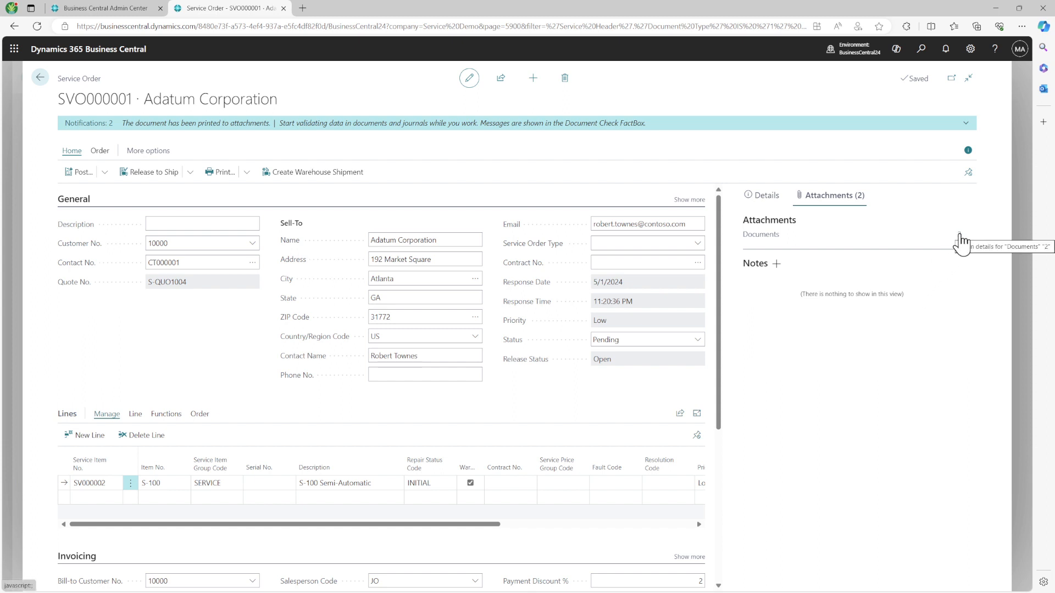
pyautogui.click(921, 50)
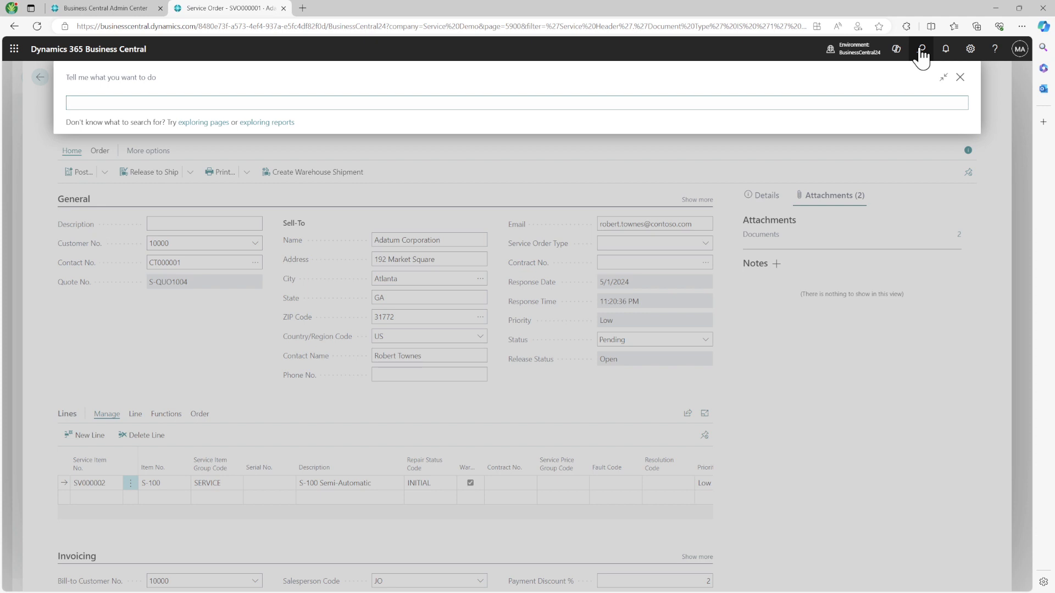
# Step: Search for Items, open item 1896-S ATHENS Desk, and open its Item Variants page
pyautogui.write('itwm')
pyautogui.press('BackSpace')
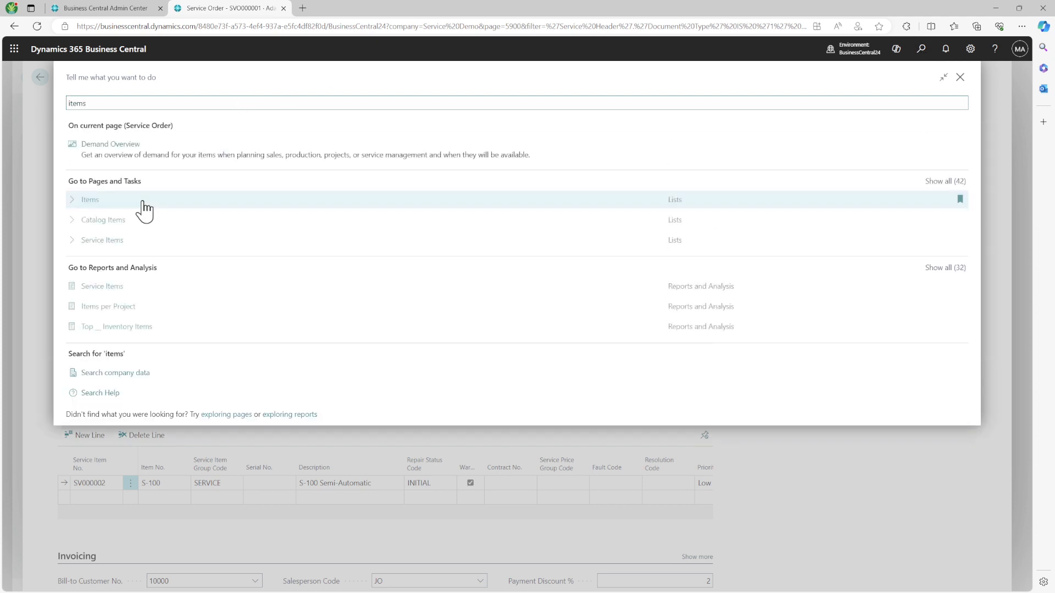
pyautogui.click(128, 211)
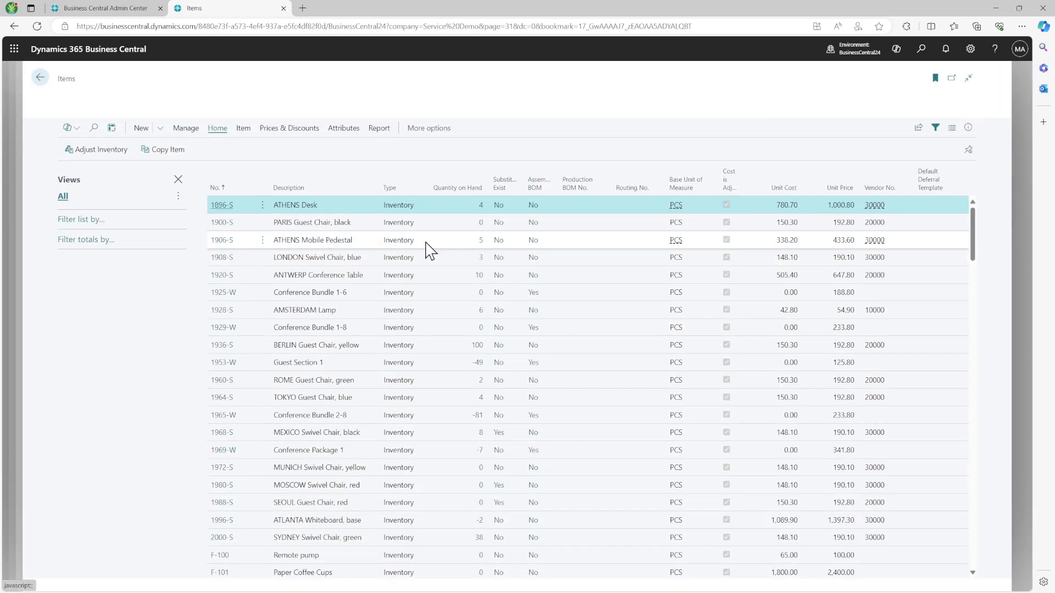
pyautogui.click(214, 207)
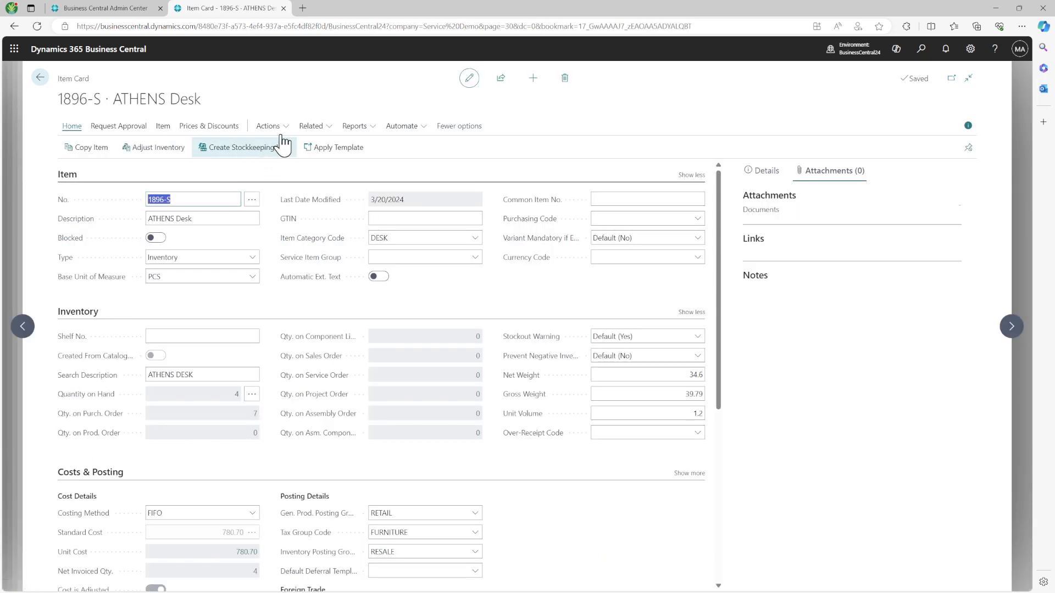
pyautogui.click(321, 128)
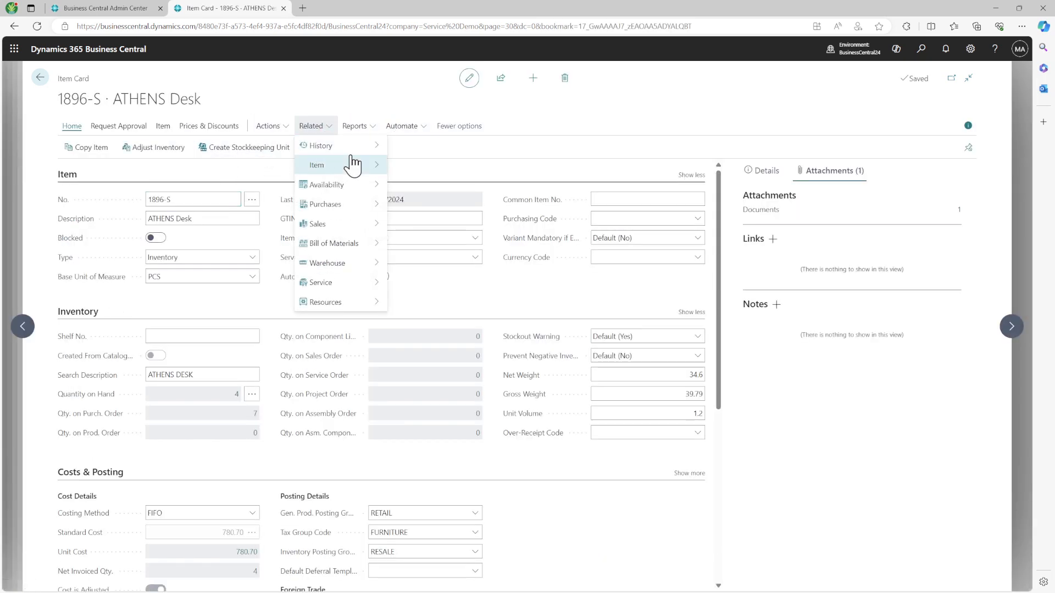
pyautogui.click(369, 168)
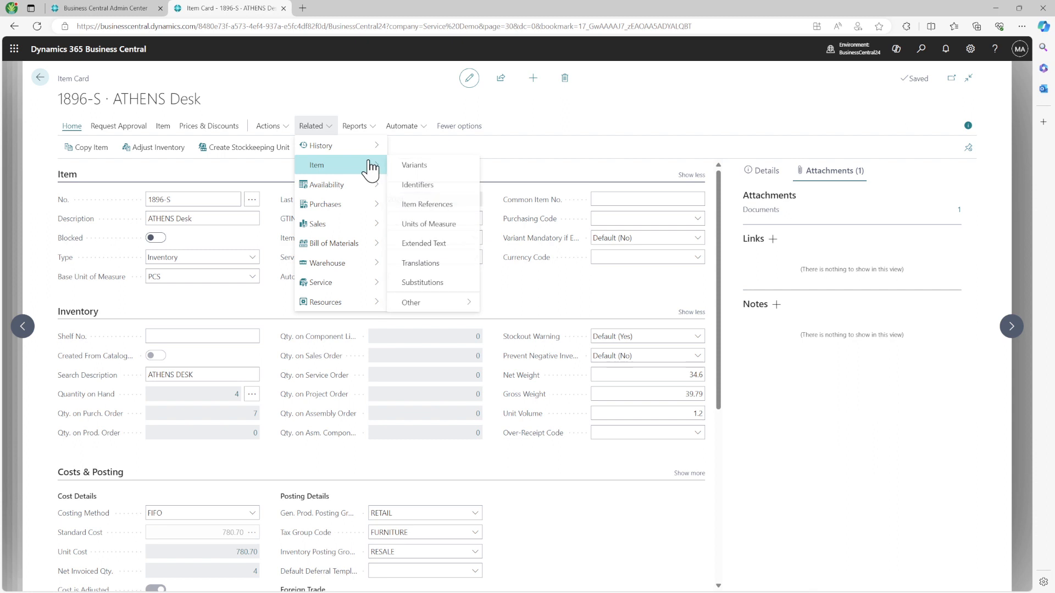
pyautogui.click(451, 170)
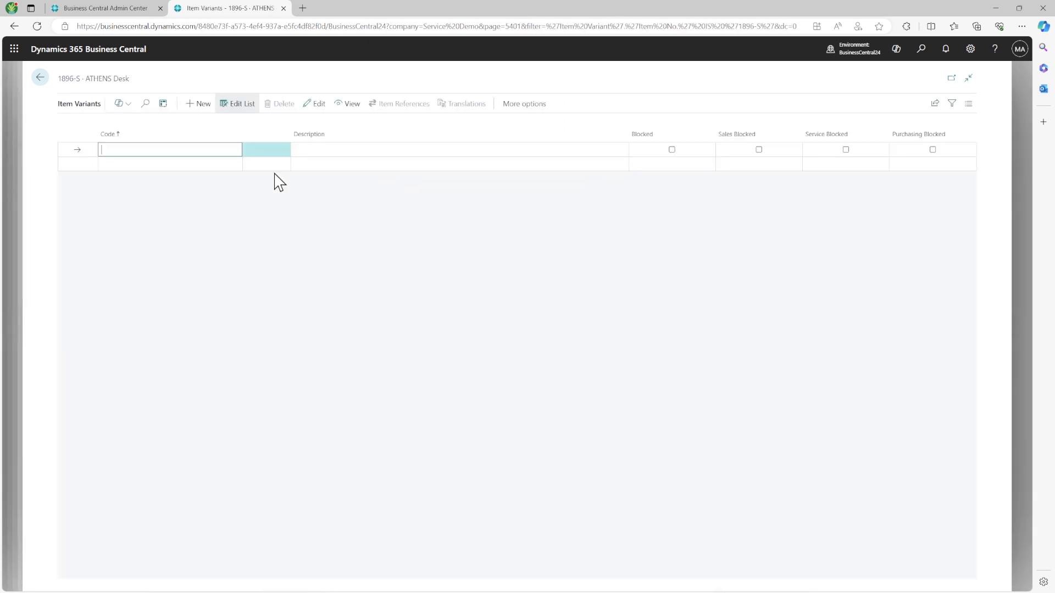
# Step: Remove the Item No. 1896-S filter so the BLACK, RED and WHITE variants show
pyautogui.click(951, 105)
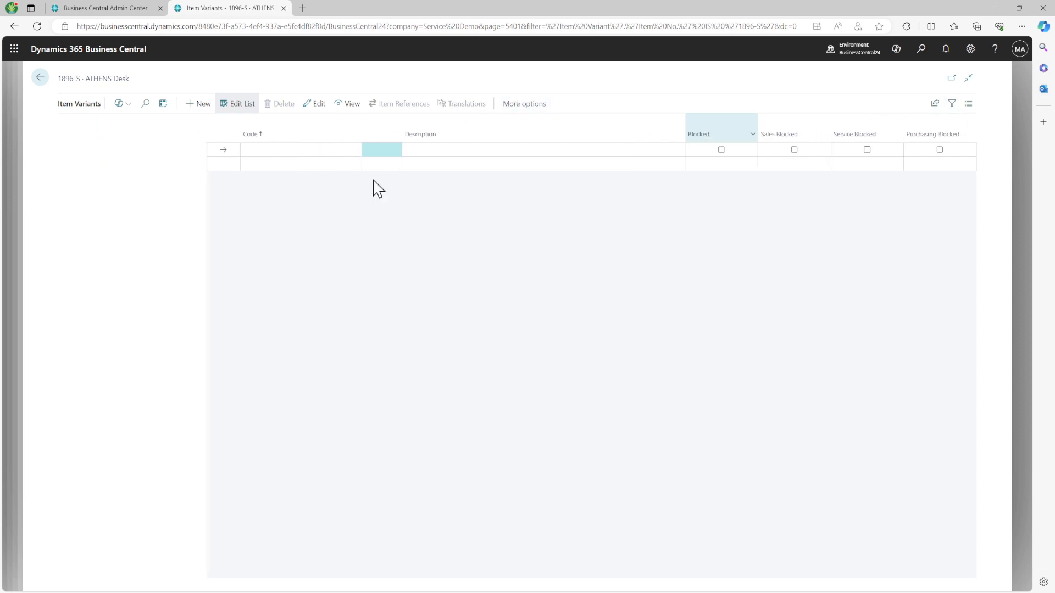
pyautogui.click(83, 207)
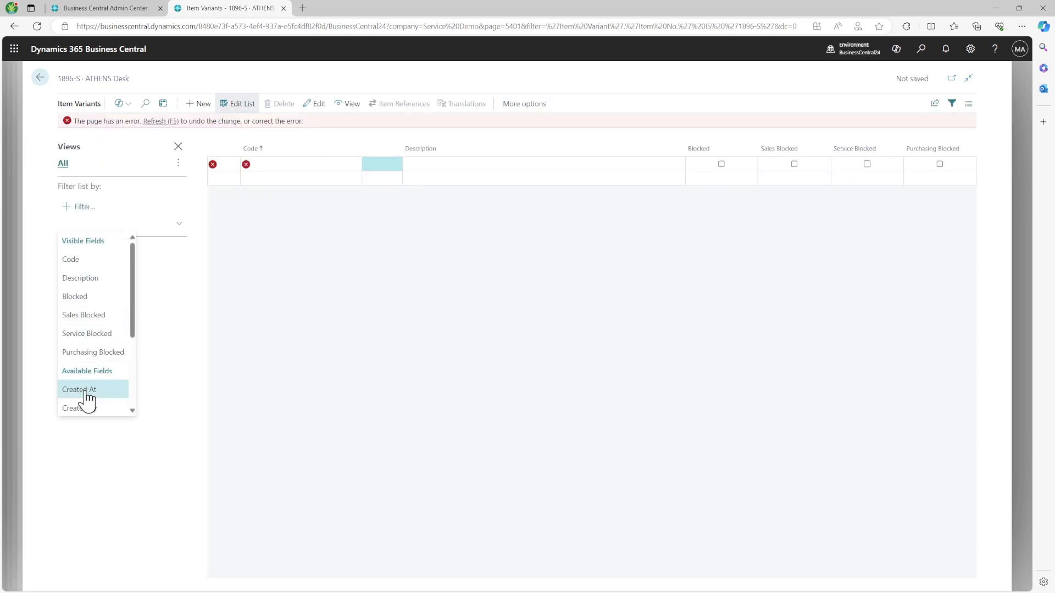
pyautogui.click(191, 290)
pyautogui.click(88, 235)
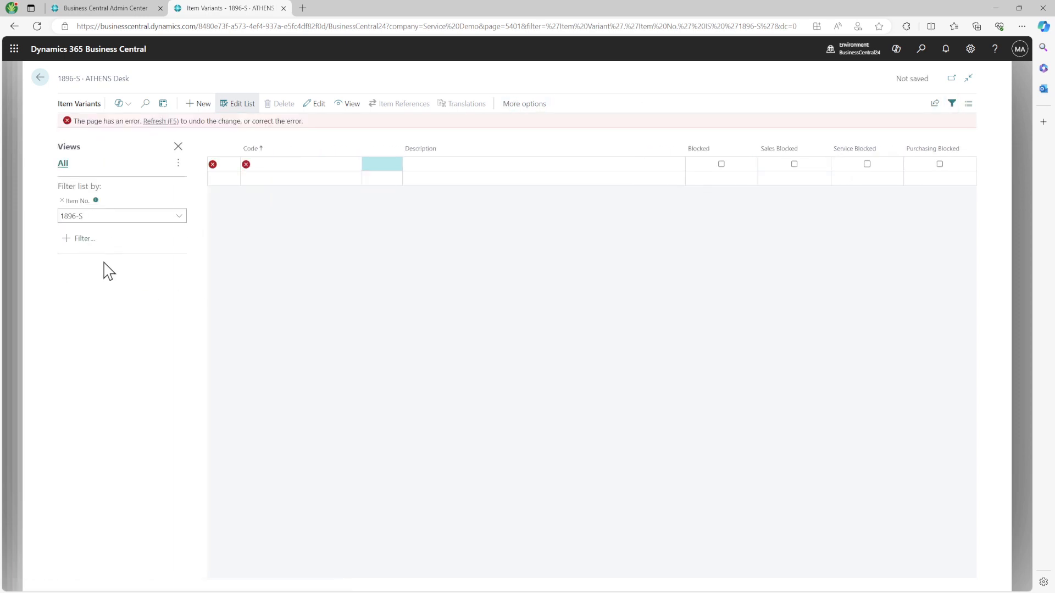
pyautogui.click(62, 201)
pyautogui.click(296, 164)
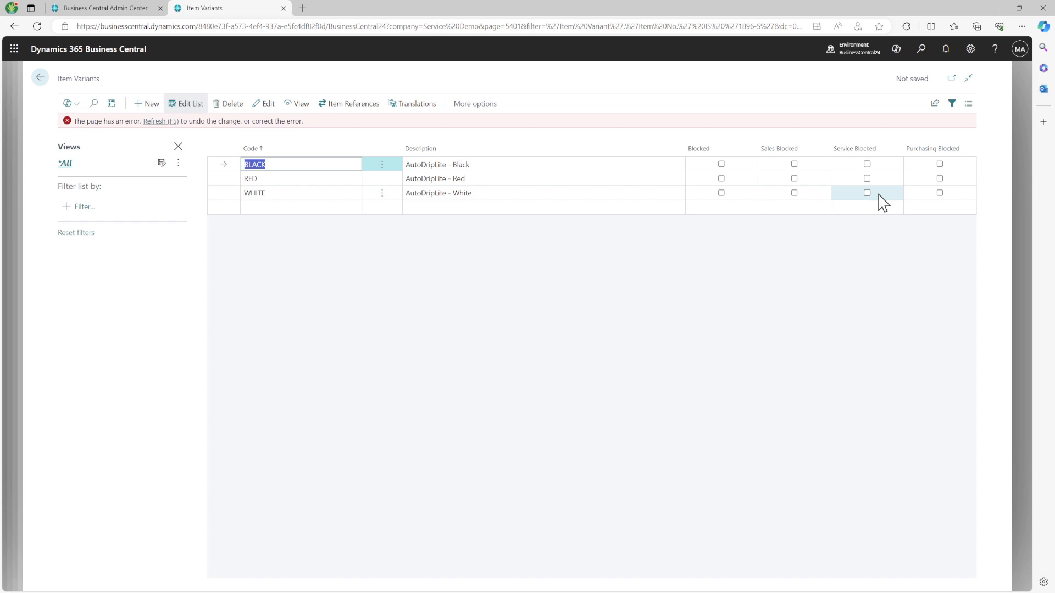
pyautogui.click(40, 77)
# Step: Discard the unsaved variant changes and go back to service order SVO000001's line actions
pyautogui.click(565, 352)
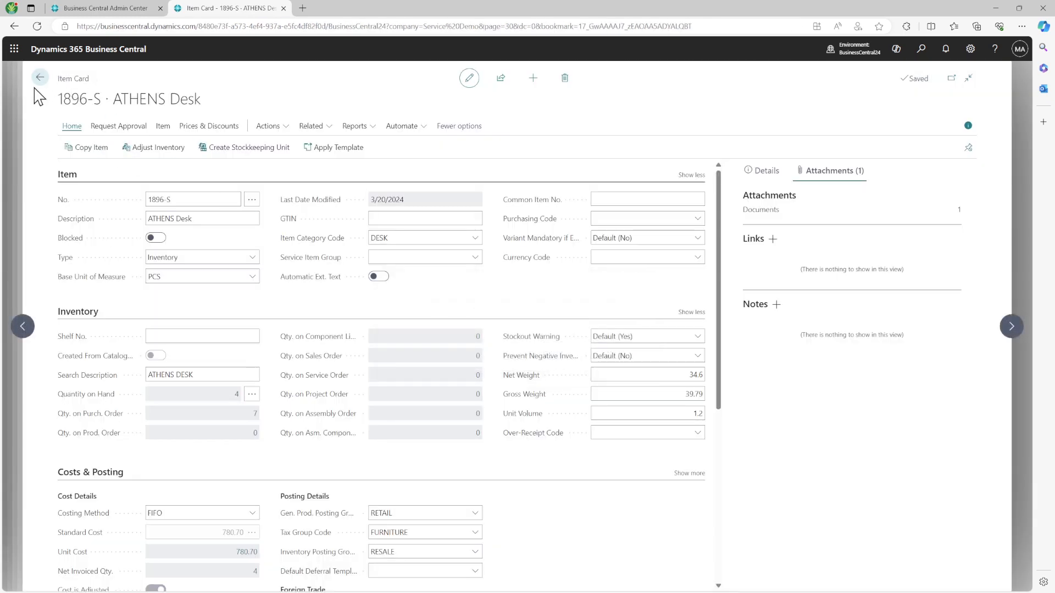
pyautogui.click(40, 77)
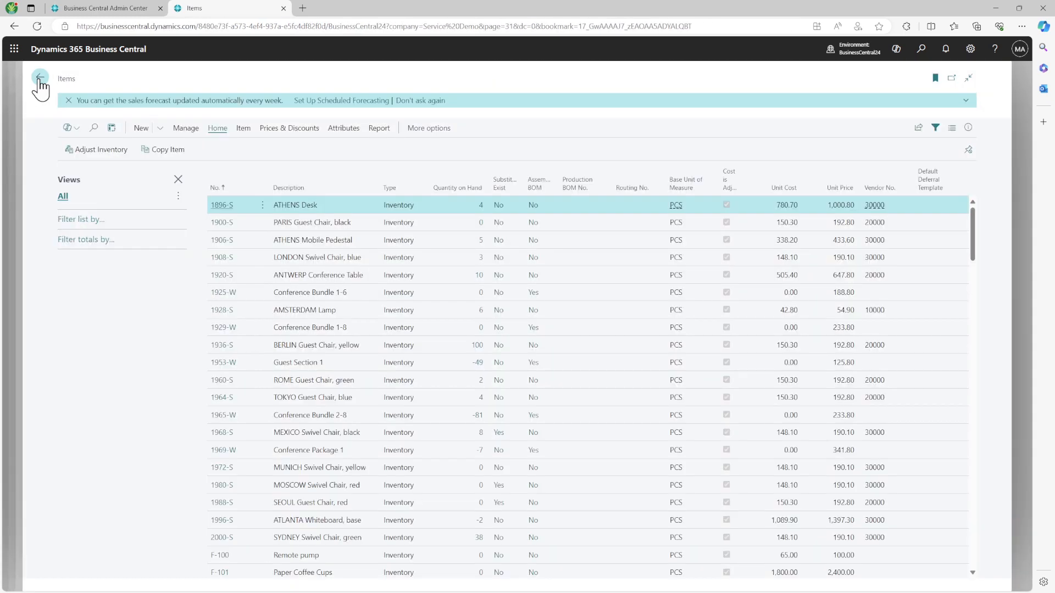
pyautogui.click(40, 79)
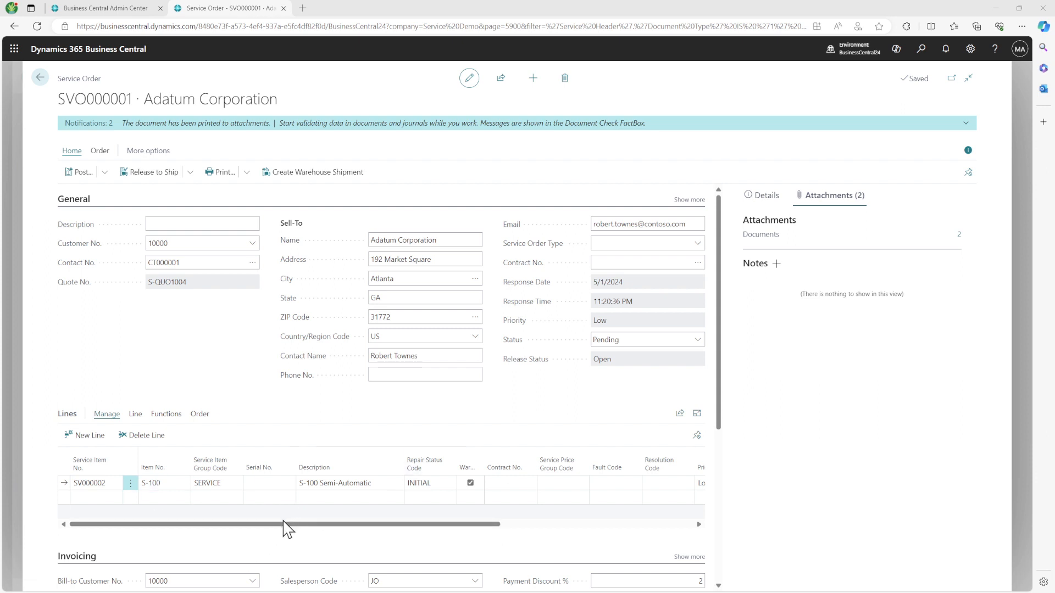
pyautogui.moveTo(283, 522); pyautogui.dragTo(134, 537)
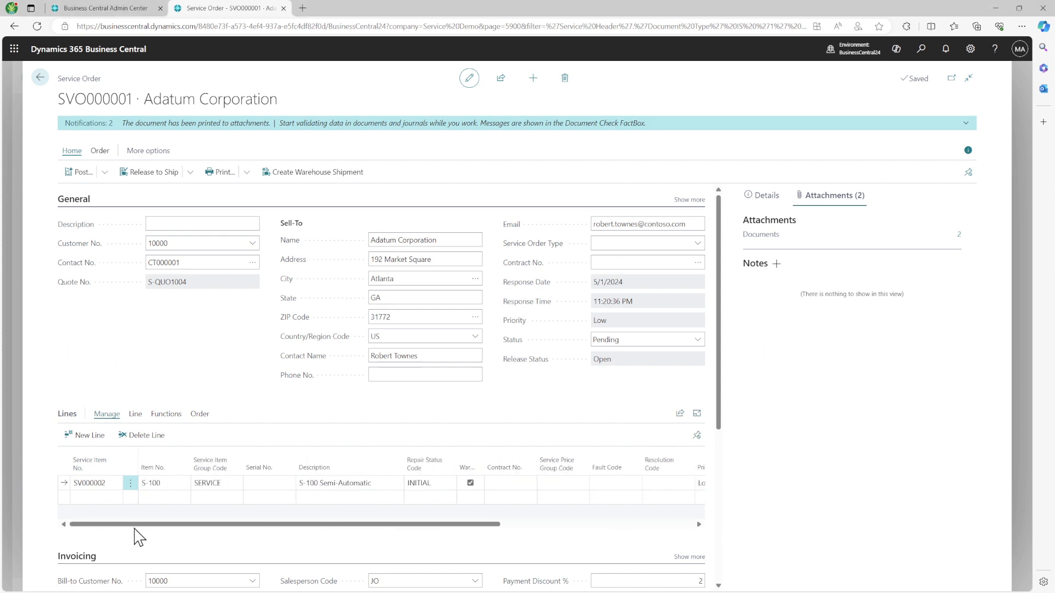
pyautogui.click(200, 415)
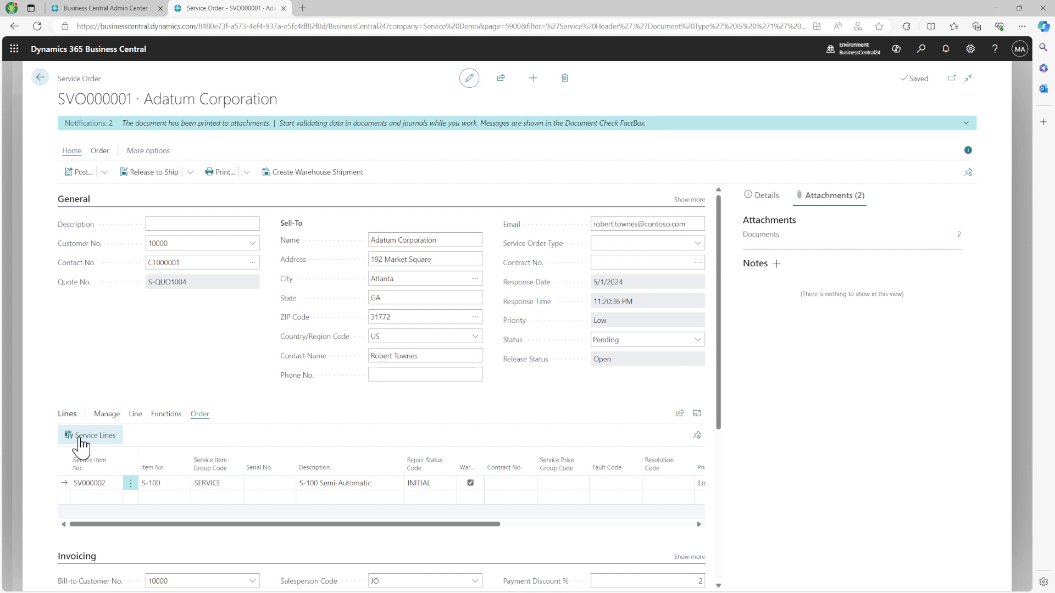
# Step: Open the Service Lines for SVO000001 and browse its Order, Line and Actions menus
pyautogui.click(83, 436)
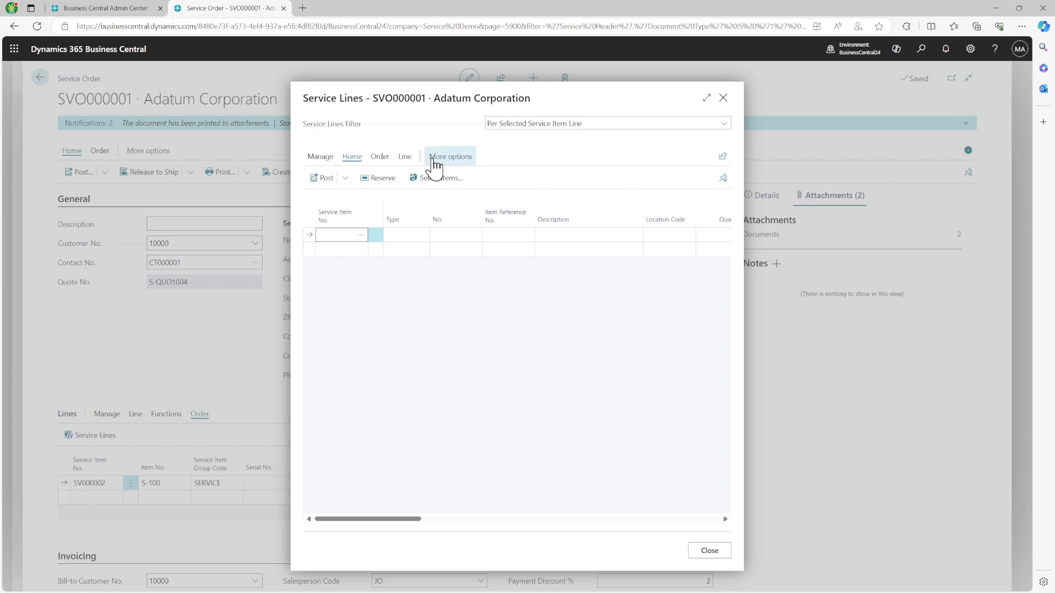
pyautogui.click(381, 158)
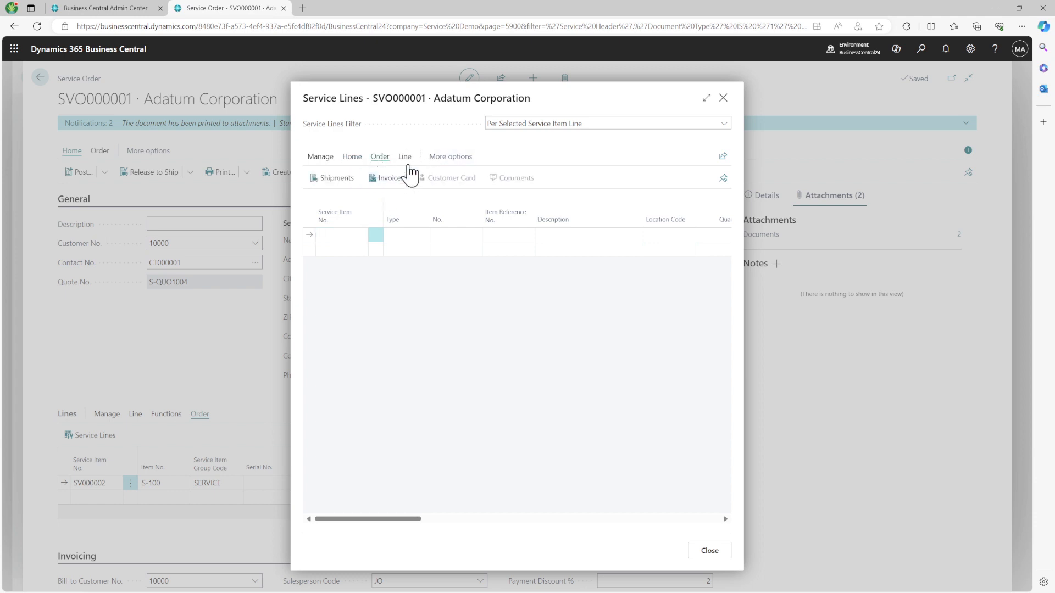
pyautogui.click(405, 157)
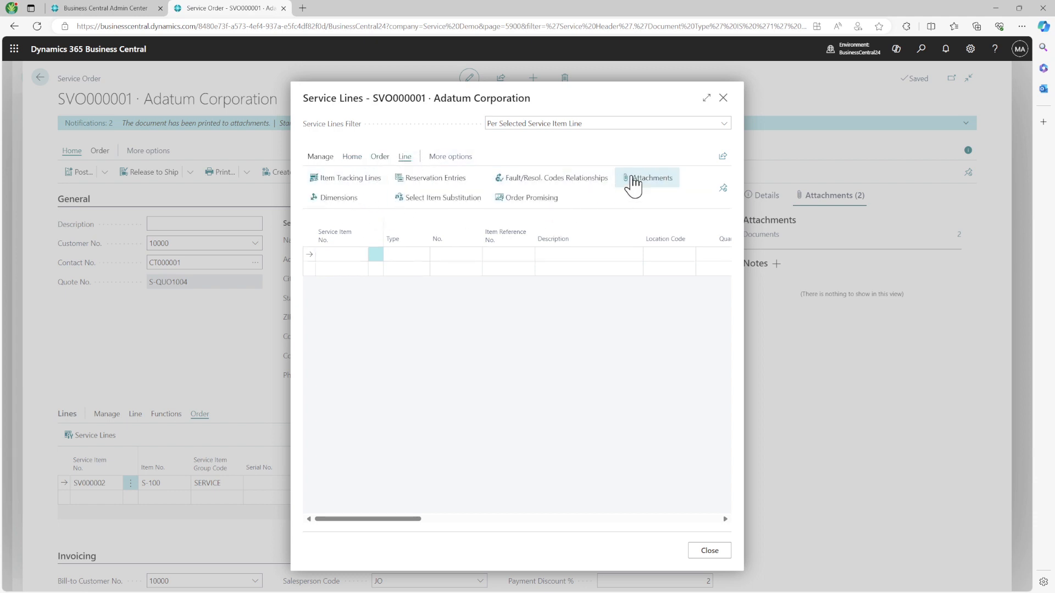
pyautogui.click(448, 158)
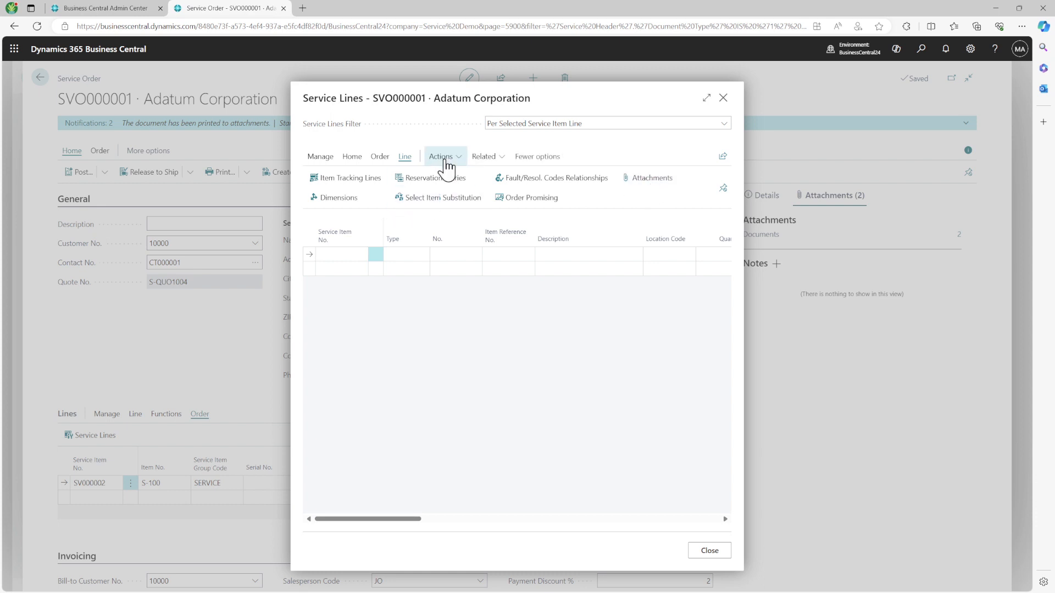
pyautogui.click(446, 158)
pyautogui.moveTo(486, 192)
# Step: Browse the Related menu, go back to the main actions, and open the Items selection list
pyautogui.click(484, 157)
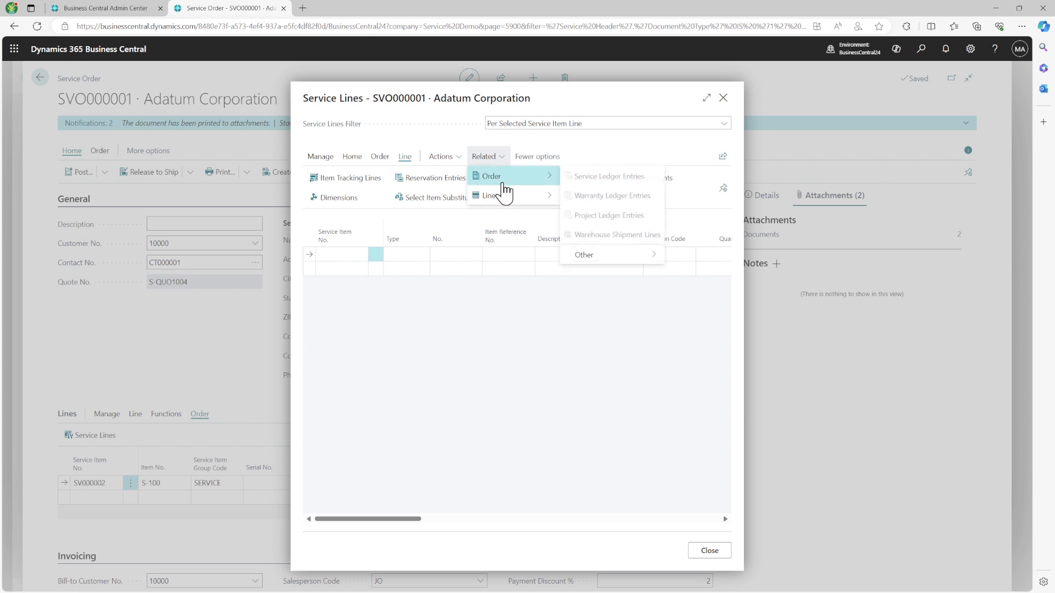
pyautogui.click(351, 161)
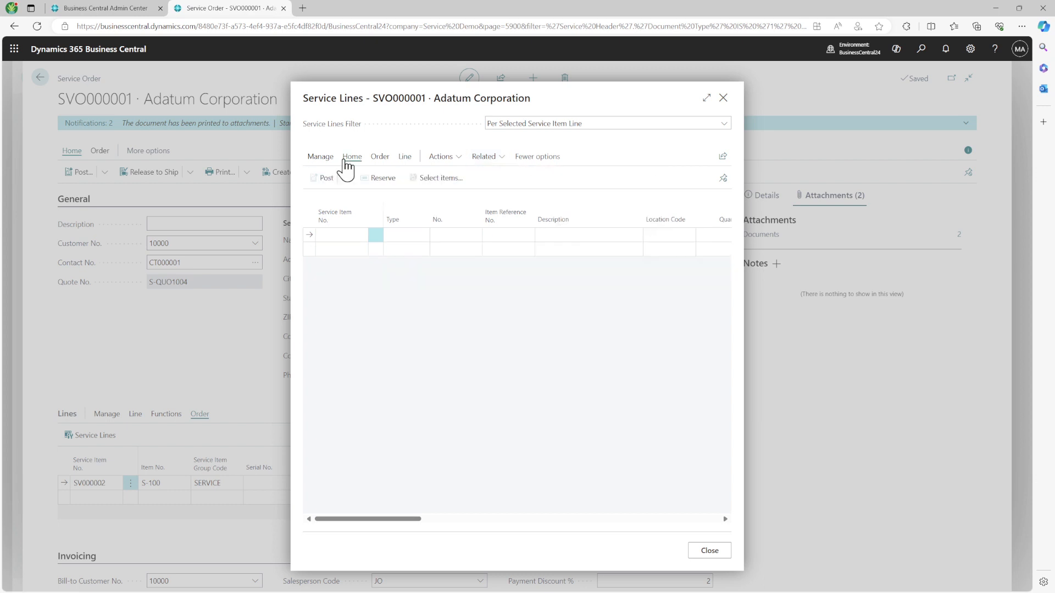
pyautogui.click(378, 158)
pyautogui.click(351, 158)
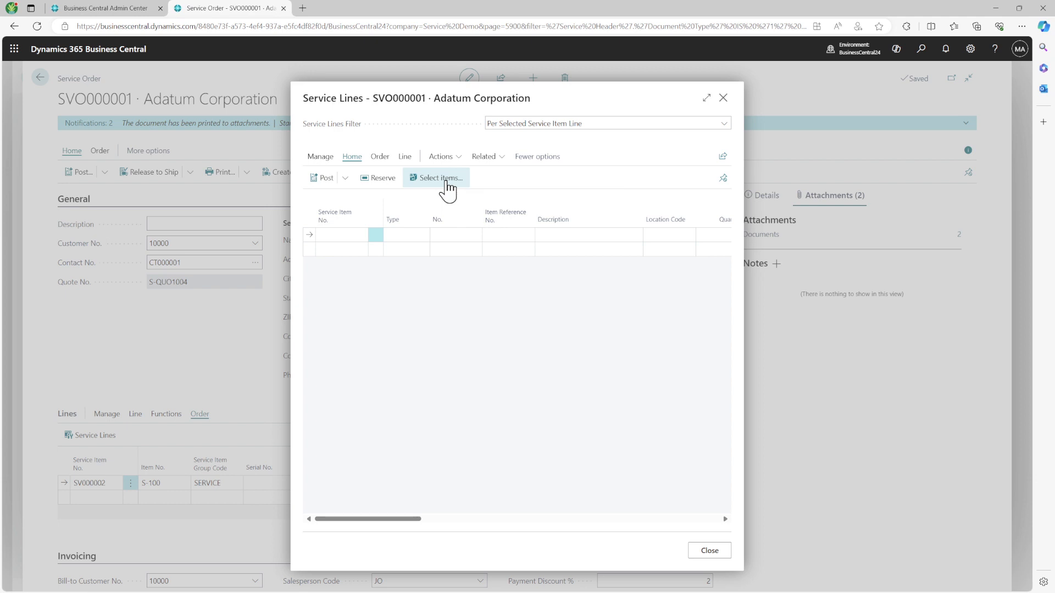
pyautogui.click(446, 178)
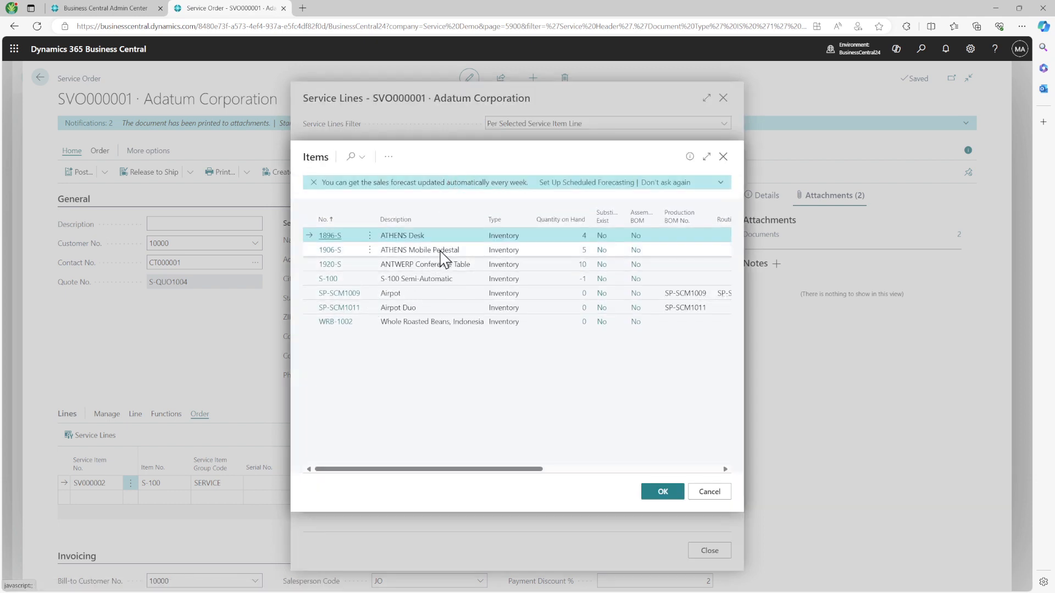
# Step: Cancel the first item selection and set service item SV000002 on the line
pyautogui.keyDown('ctrl'); pyautogui.click(439, 281); pyautogui.keyUp('ctrl')
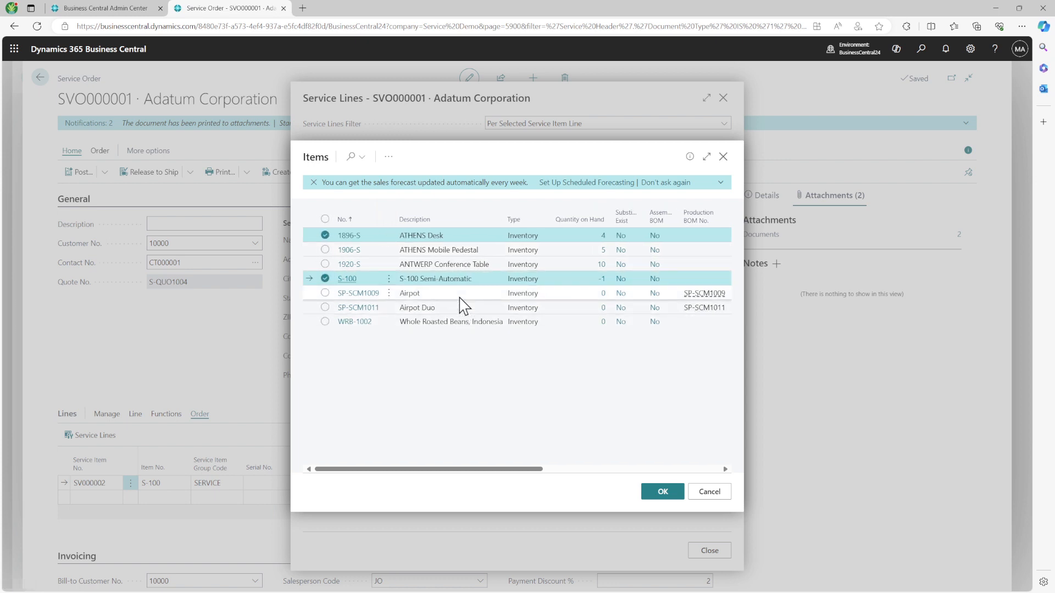
pyautogui.keyDown('ctrl'); pyautogui.click(460, 298); pyautogui.keyUp('ctrl')
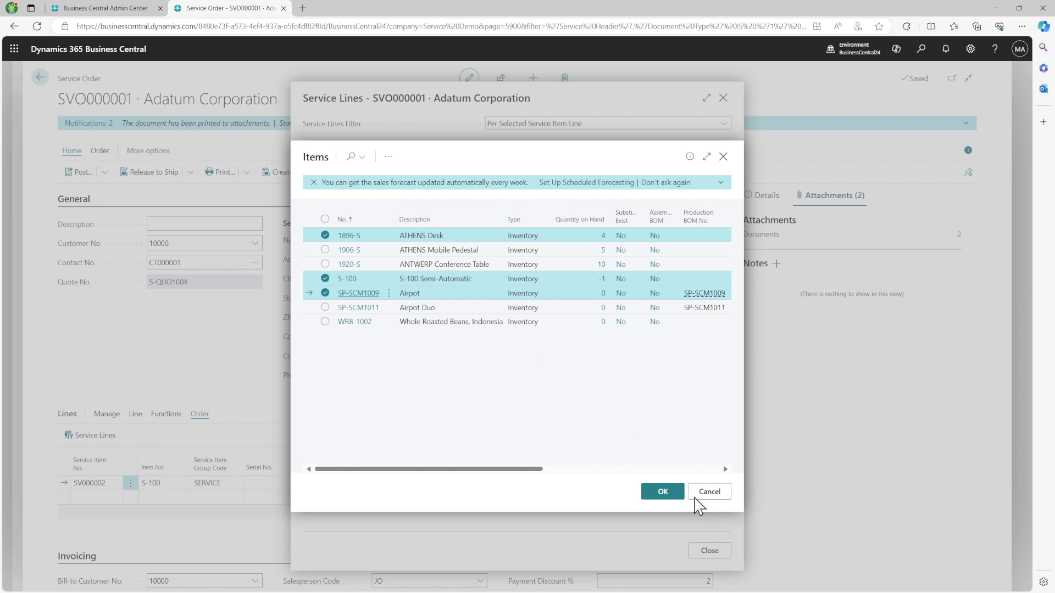
pyautogui.click(663, 492)
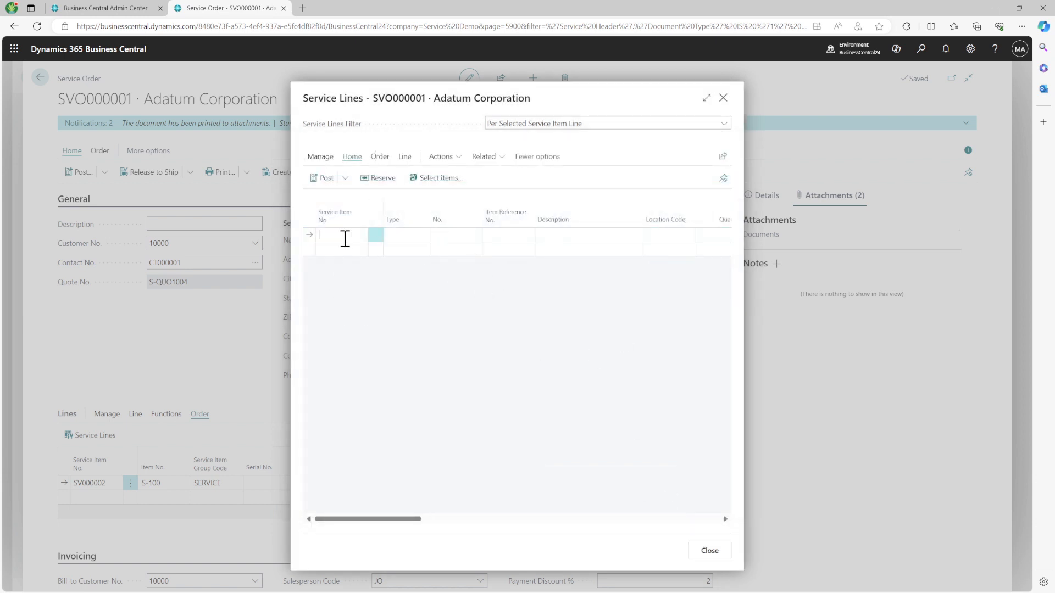
pyautogui.click(360, 235)
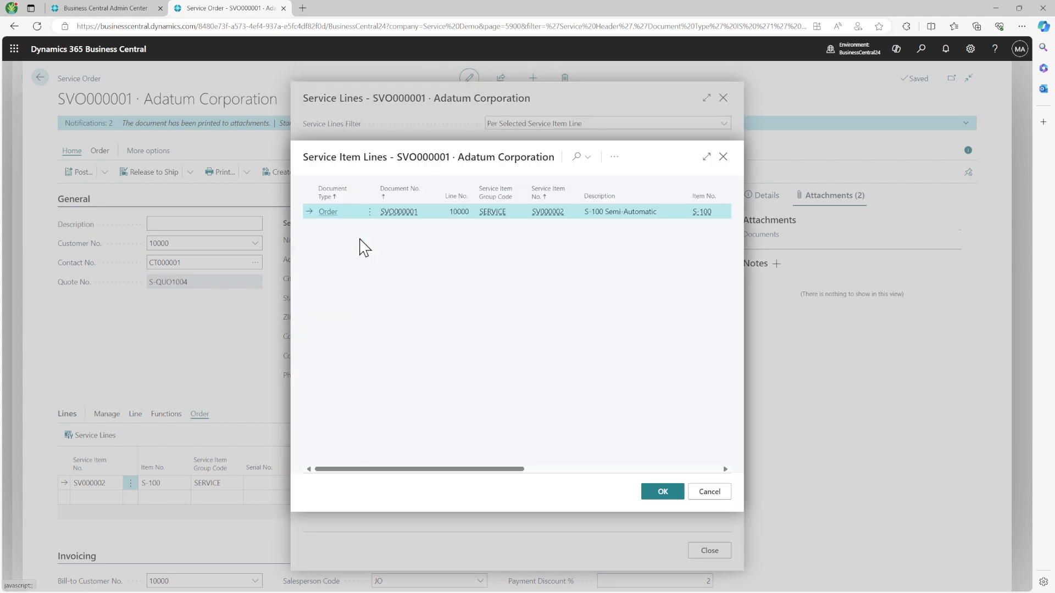
pyautogui.click(665, 492)
# Step: Add items 1896-S, 1920-S and SP-SCM1011 as lines for service item SV000002
pyautogui.click(405, 242)
pyautogui.click(402, 246)
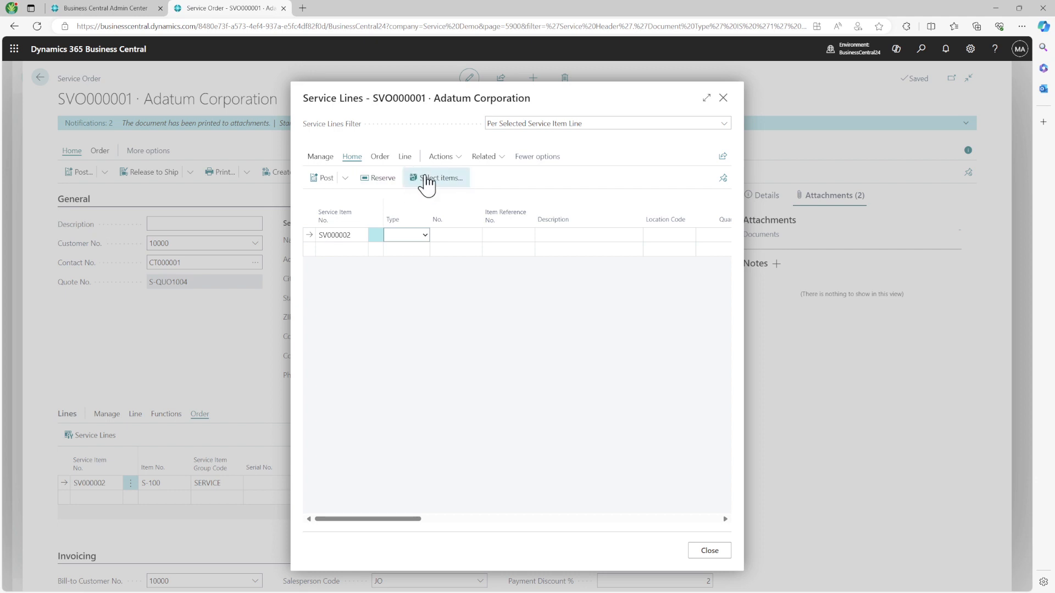
pyautogui.click(434, 181)
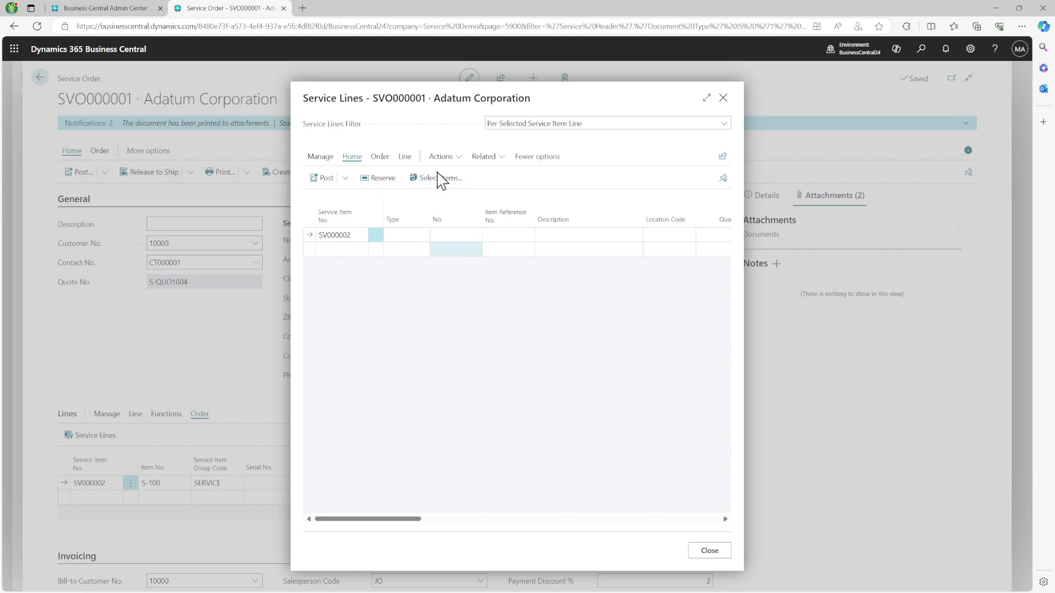
pyautogui.click(437, 179)
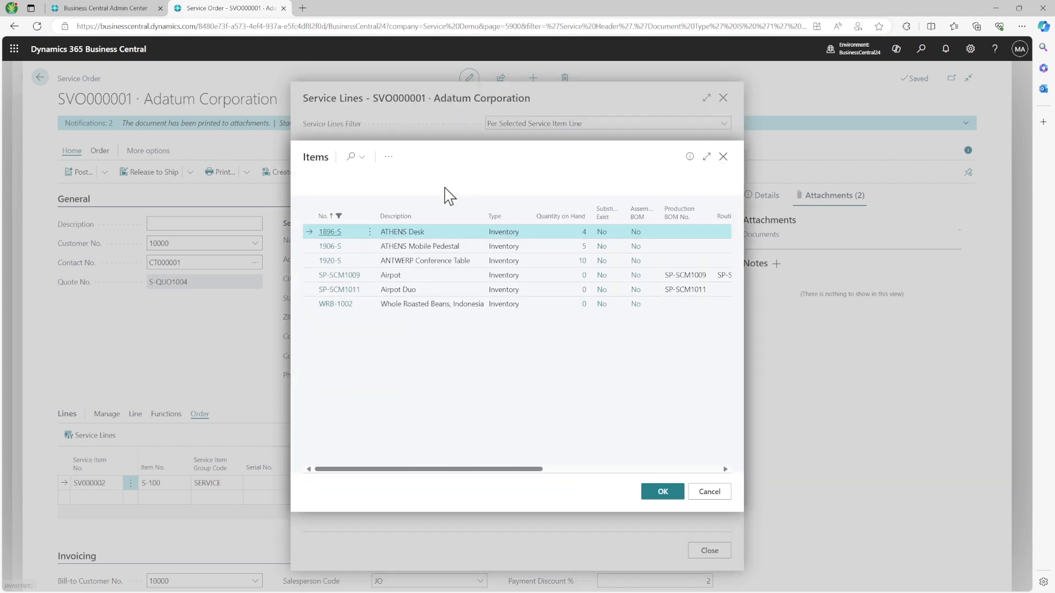
pyautogui.keyDown('ctrl'); pyautogui.click(444, 268); pyautogui.keyUp('ctrl')
pyautogui.keyDown('ctrl'); pyautogui.click(447, 294); pyautogui.keyUp('ctrl')
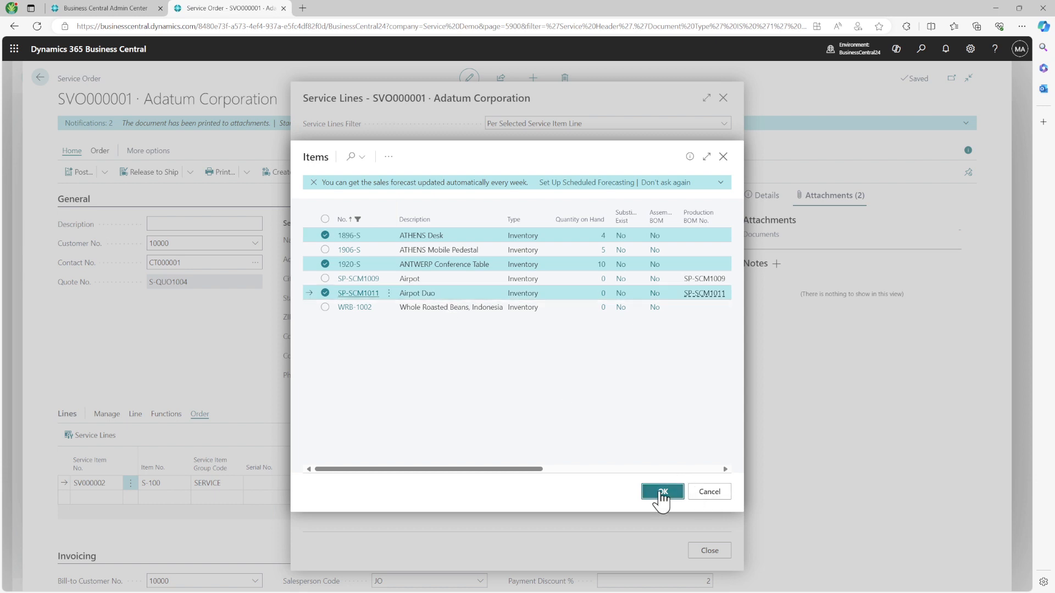
pyautogui.click(662, 491)
# Step: Delete the empty first service line and close the Service Lines window
pyautogui.click(375, 235)
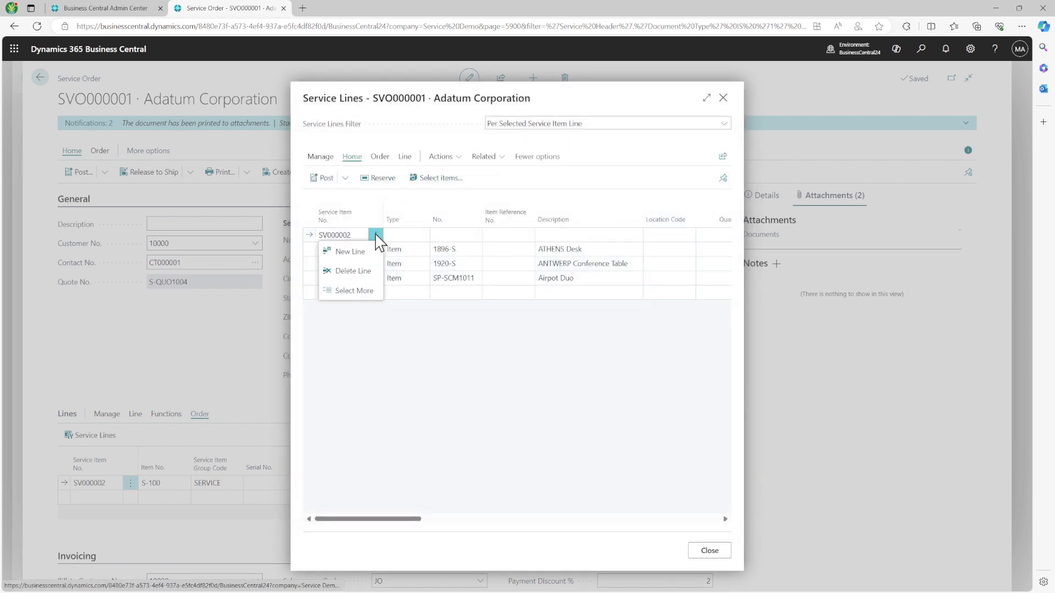
pyautogui.click(351, 271)
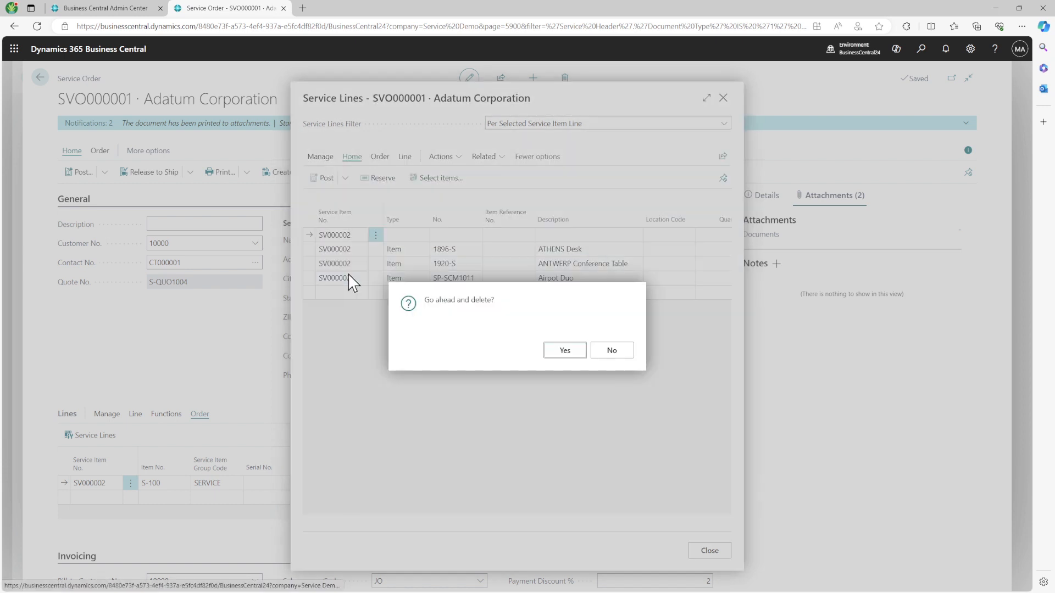
pyautogui.click(565, 350)
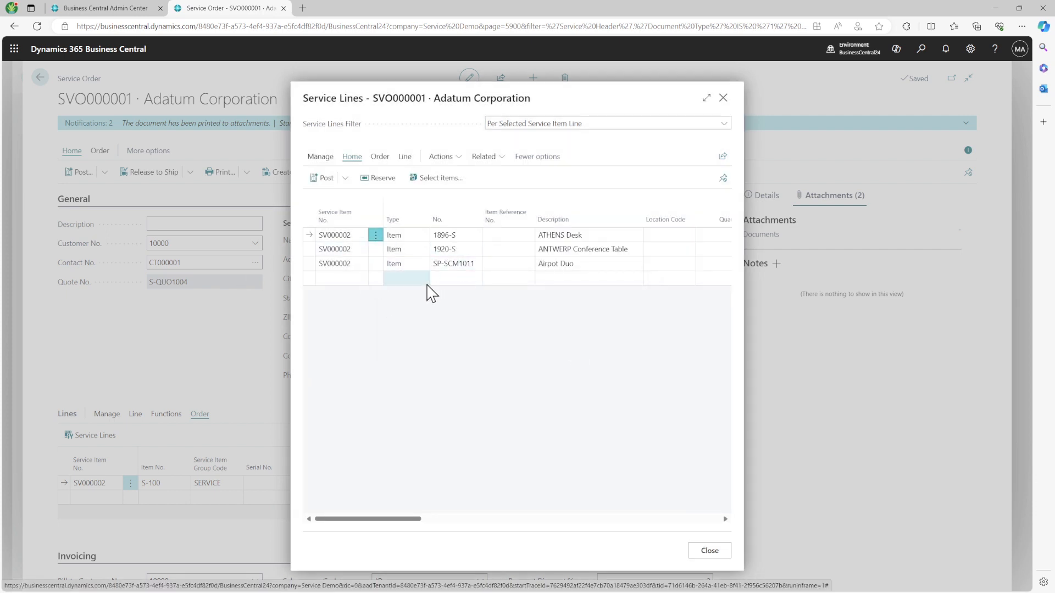
pyautogui.moveTo(502, 217)
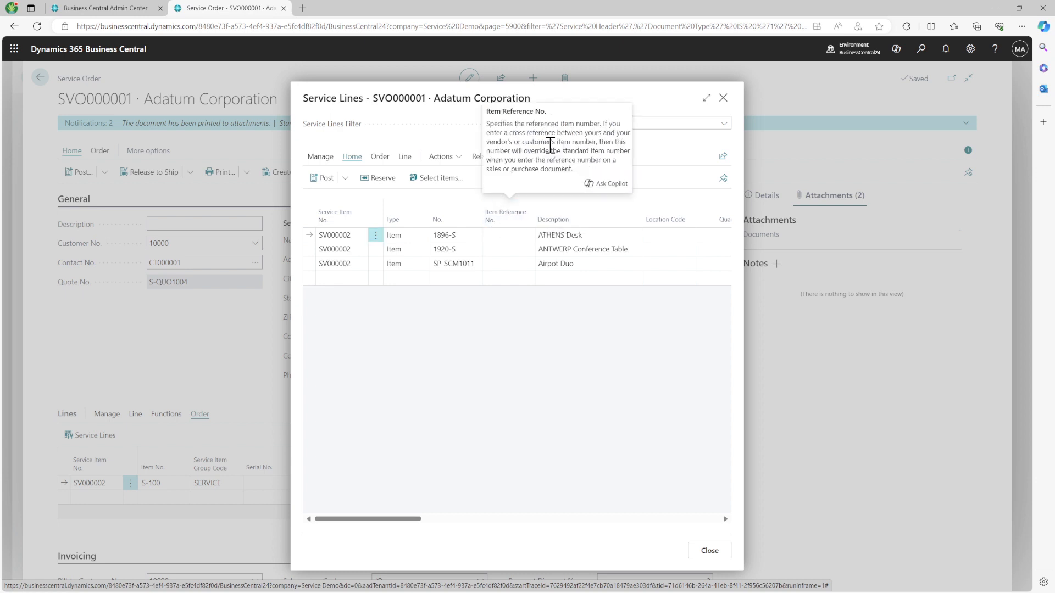
pyautogui.tripleClick(551, 145)
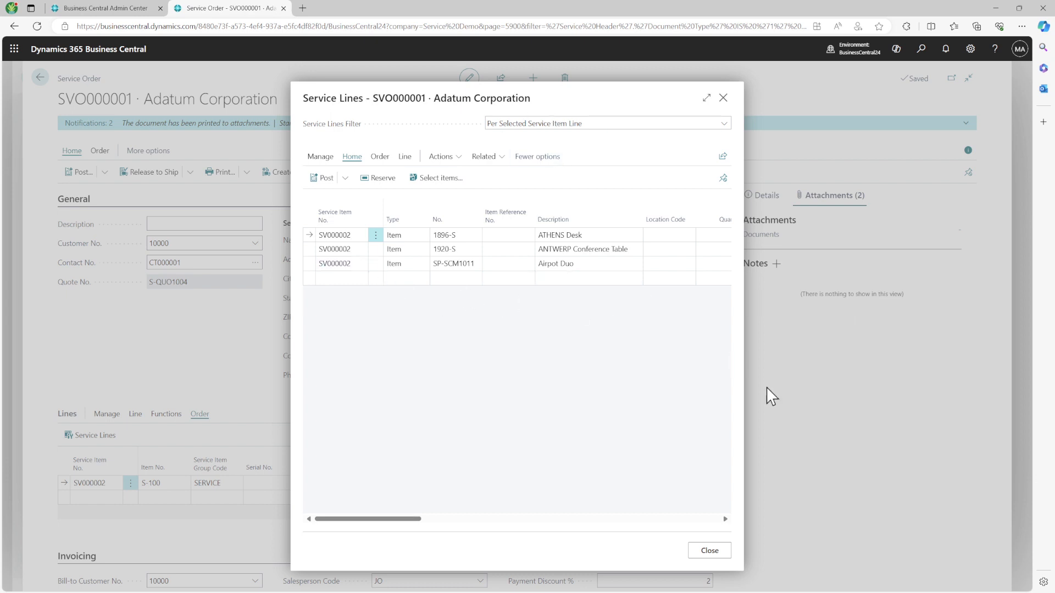
pyautogui.click(727, 555)
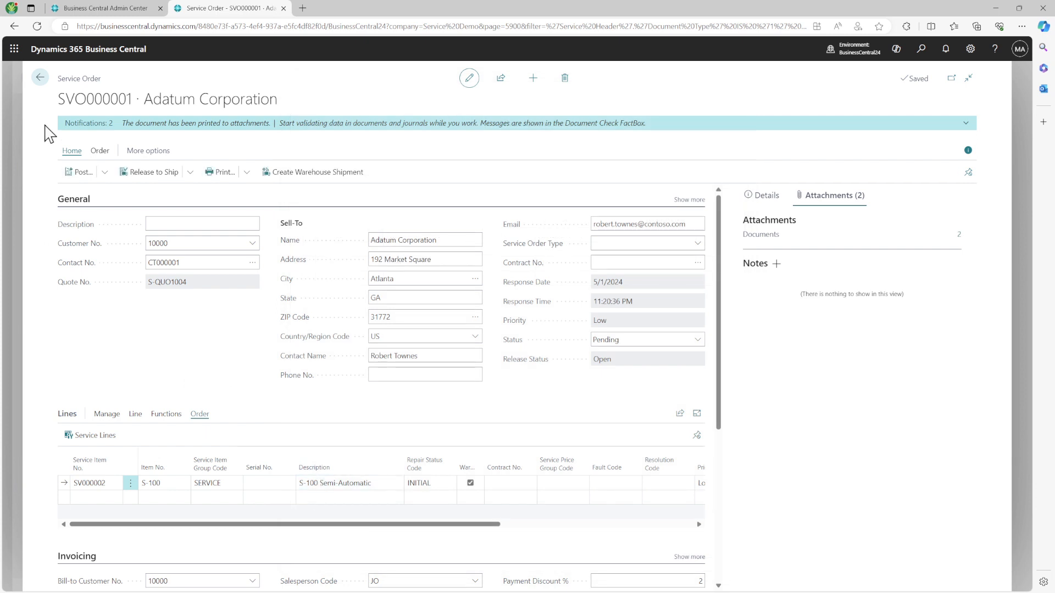
pyautogui.click(106, 198)
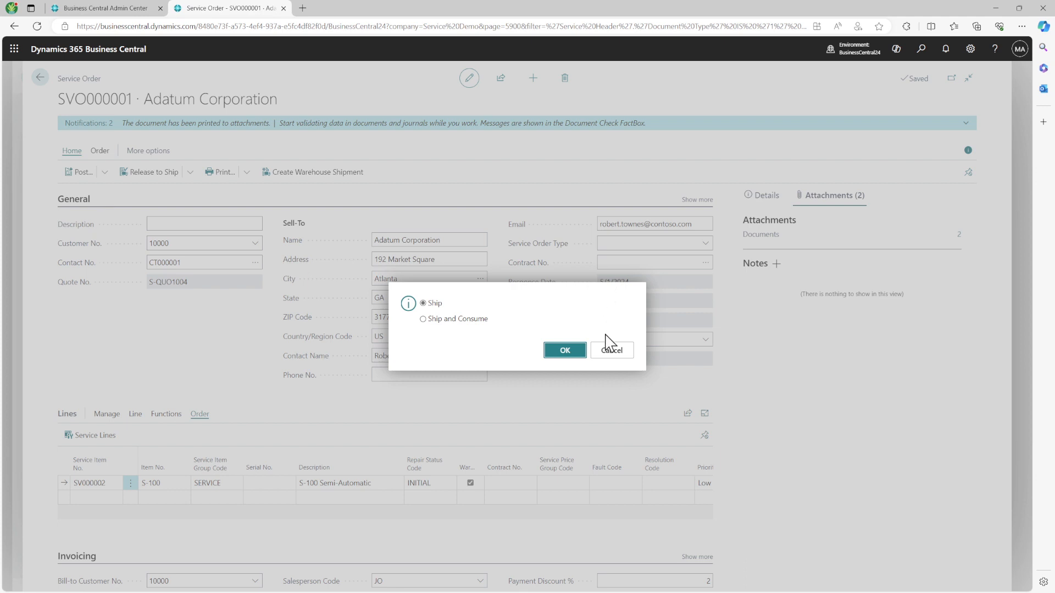
pyautogui.click(613, 354)
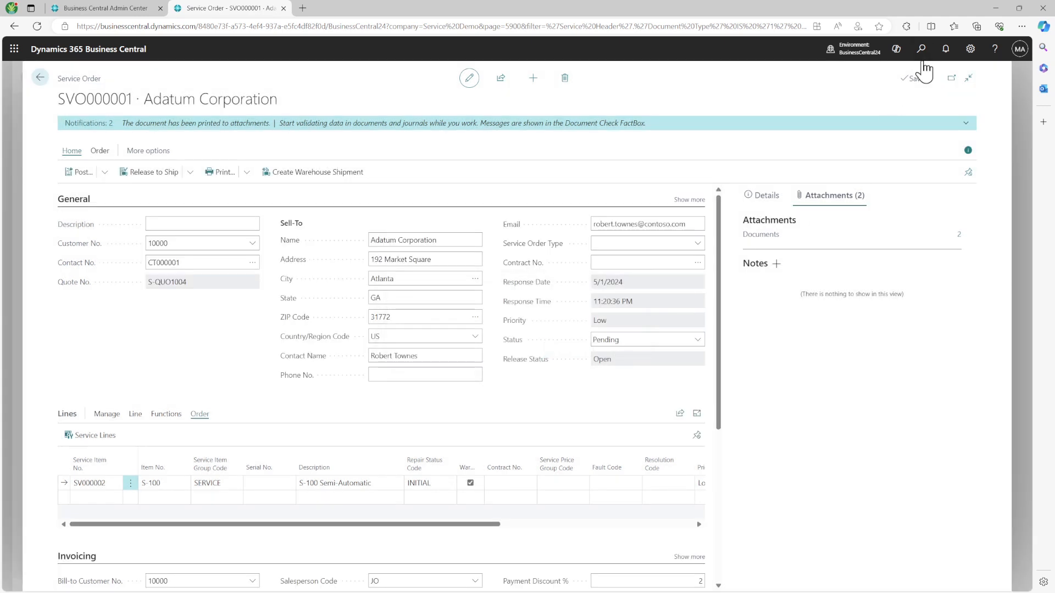
# Step: In User Setup, change Service Invoice Posting Policy from Prohibited to Allowed, then return to SVO000001
pyautogui.click(921, 49)
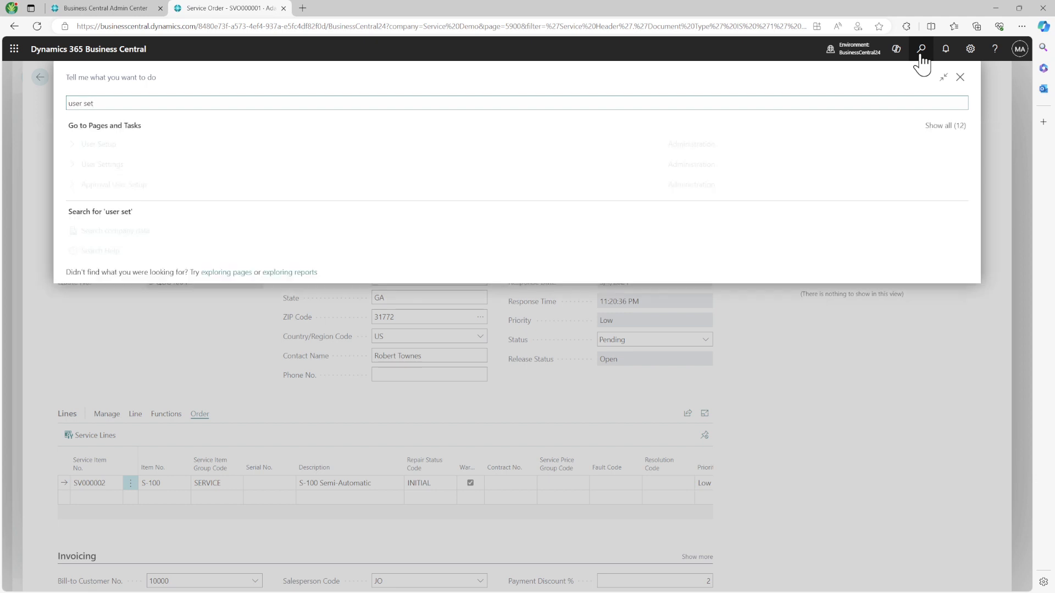
pyautogui.click(130, 147)
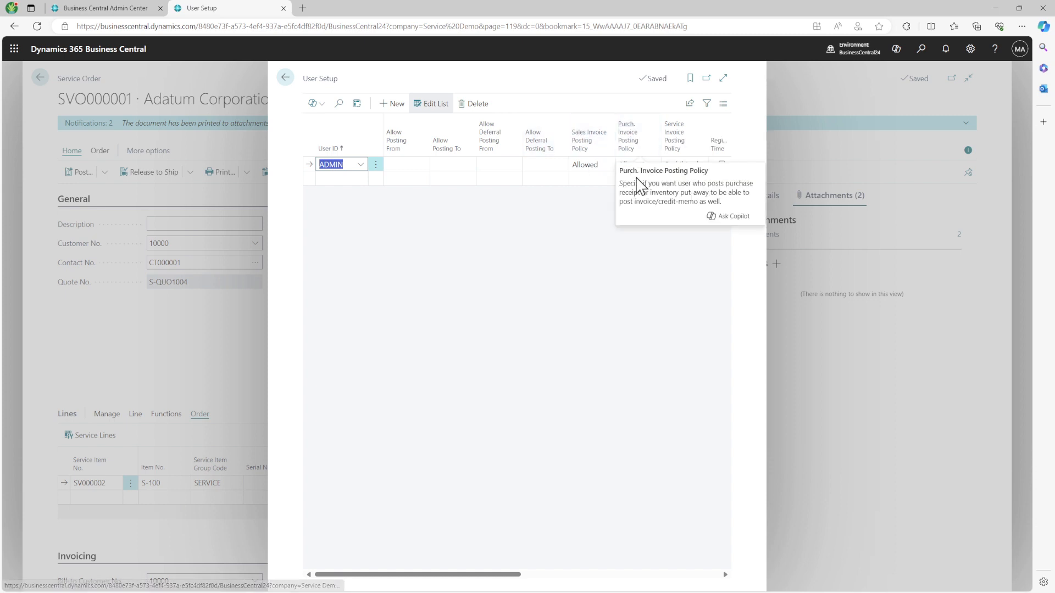
pyautogui.click(723, 79)
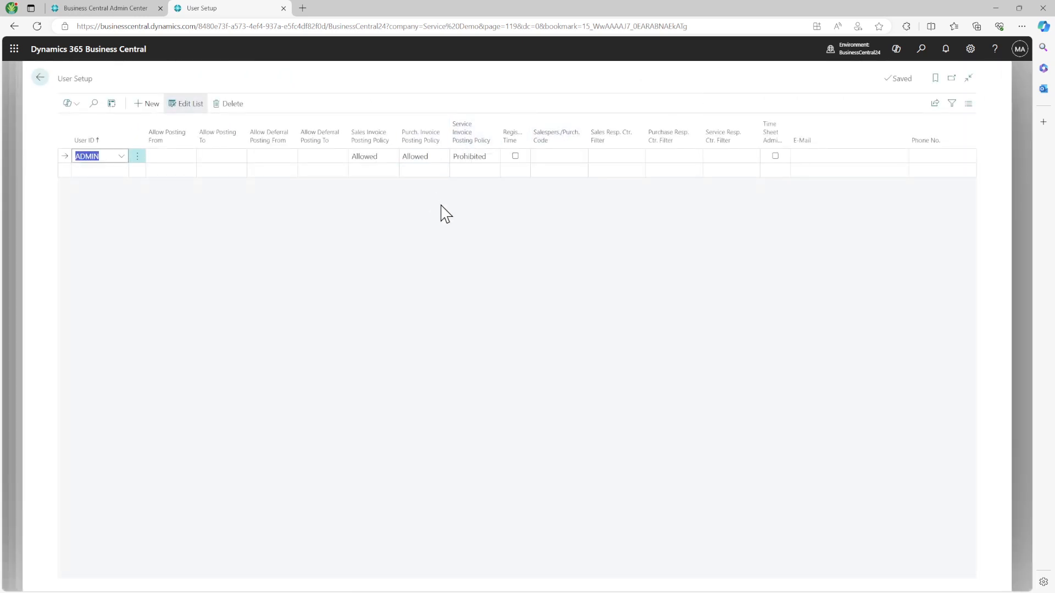
pyautogui.click(486, 157)
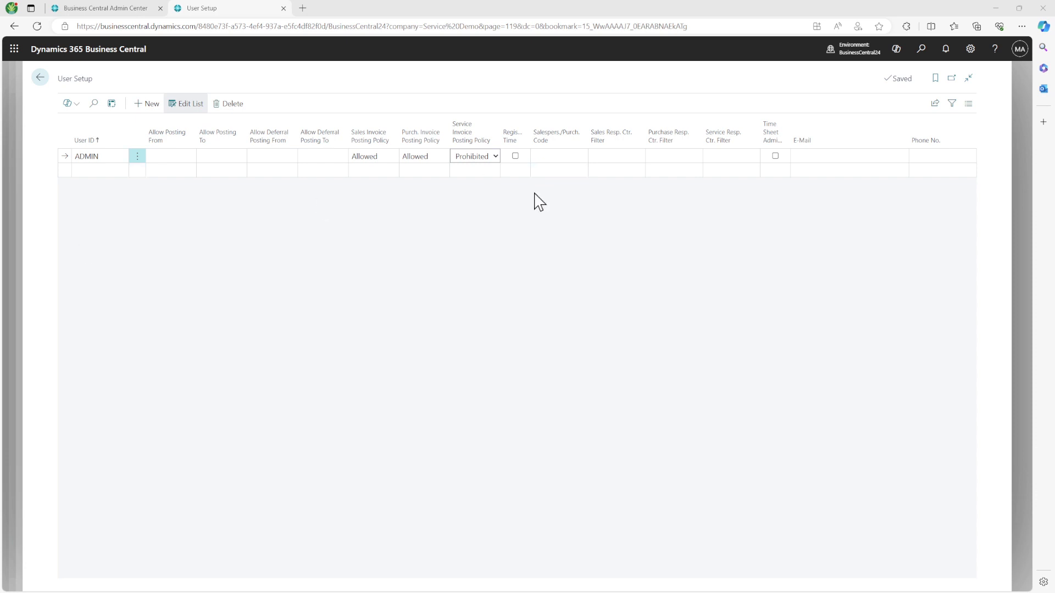
pyautogui.click(490, 158)
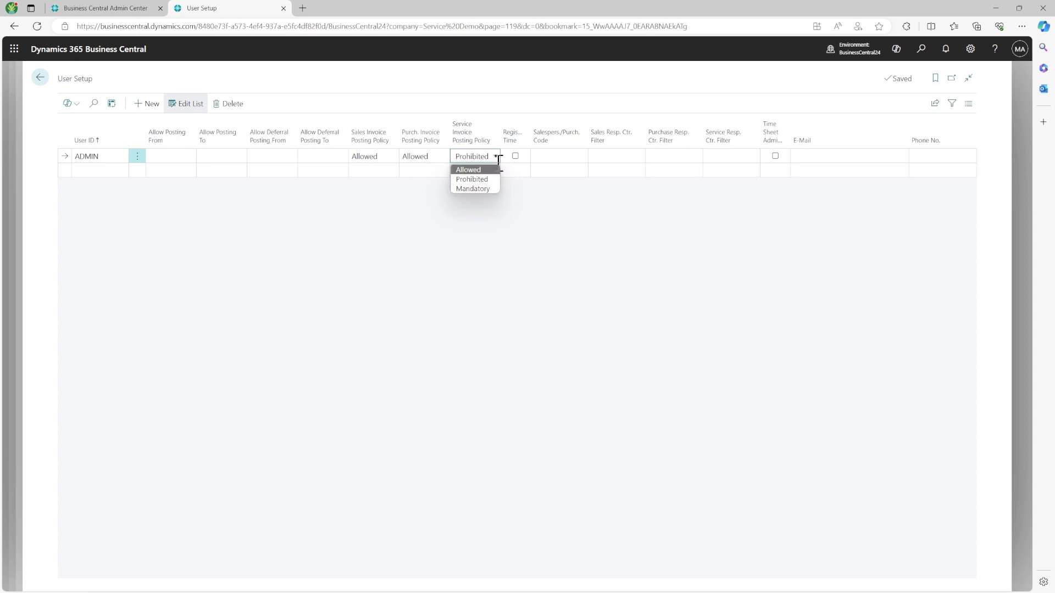
pyautogui.click(493, 171)
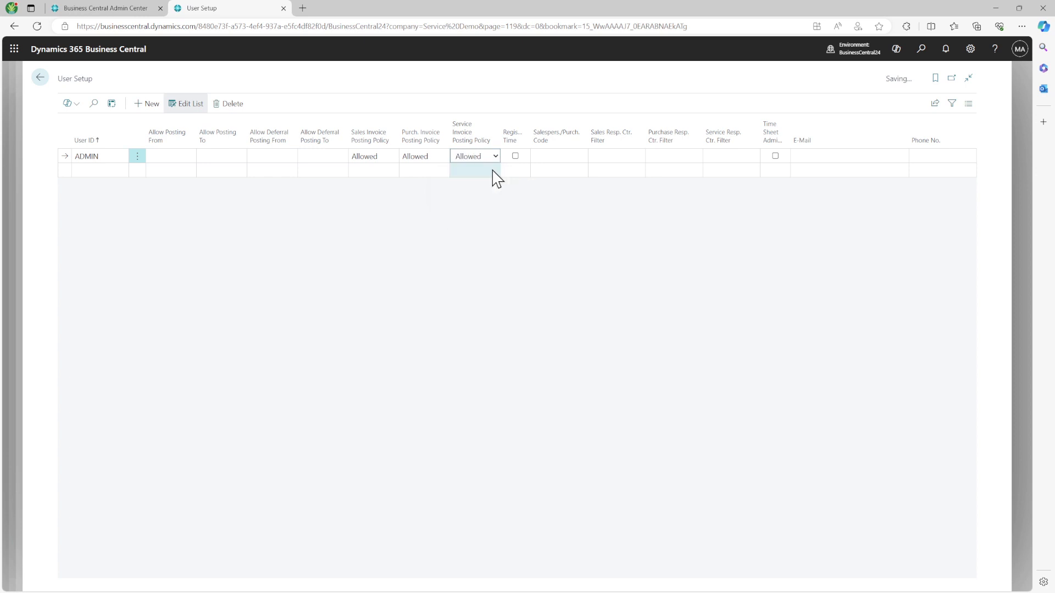
pyautogui.click(42, 78)
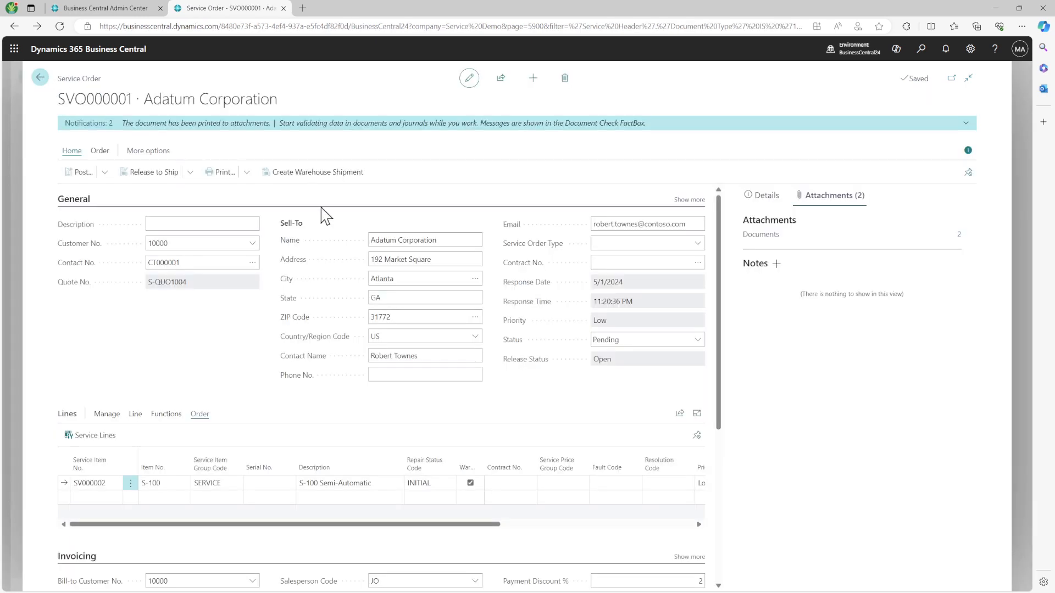
# Step: Cancel posting and set the Service Invoice Posting Policy to Mandatory in User Setup
pyautogui.click(81, 174)
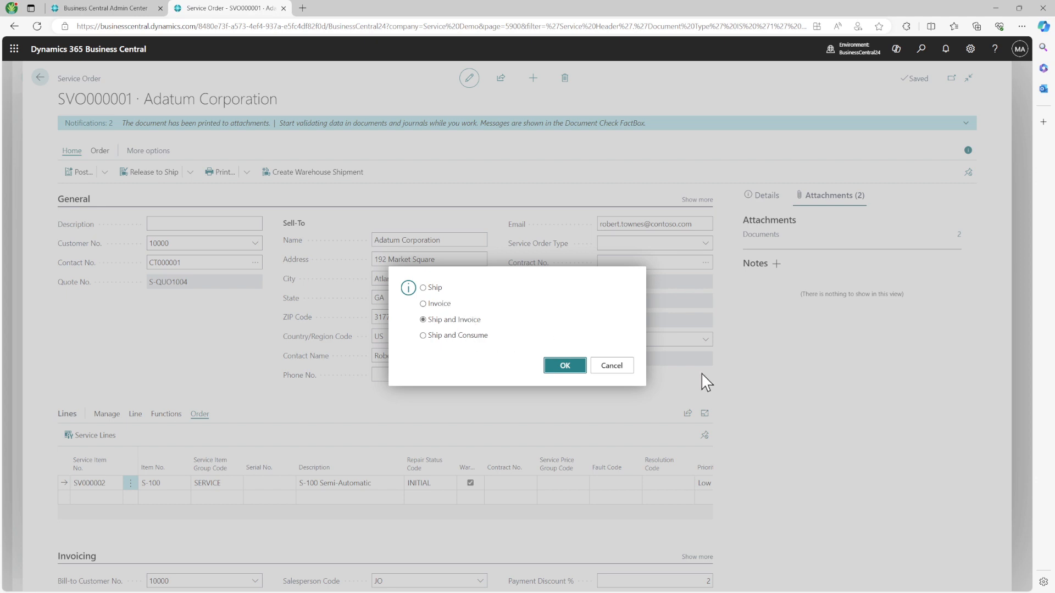
pyautogui.click(612, 366)
pyautogui.click(913, 50)
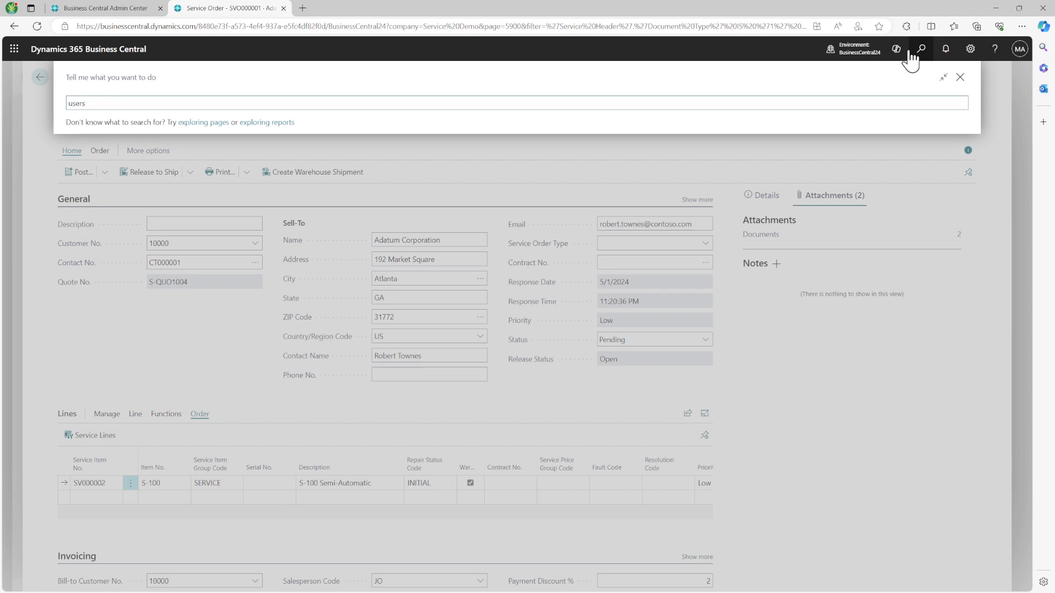
pyautogui.write('users set')
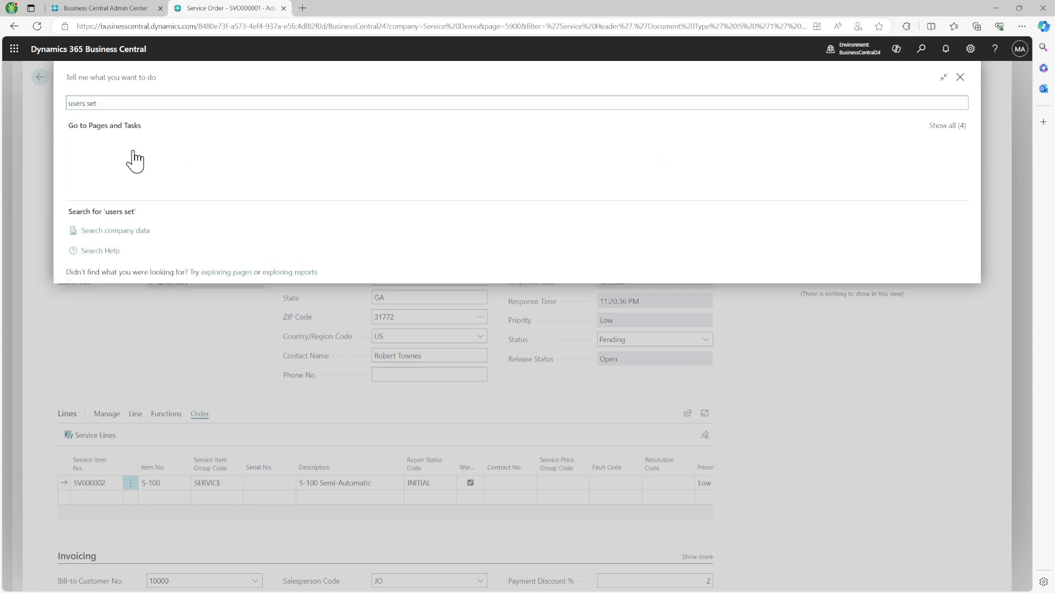
pyautogui.click(119, 146)
pyautogui.click(480, 159)
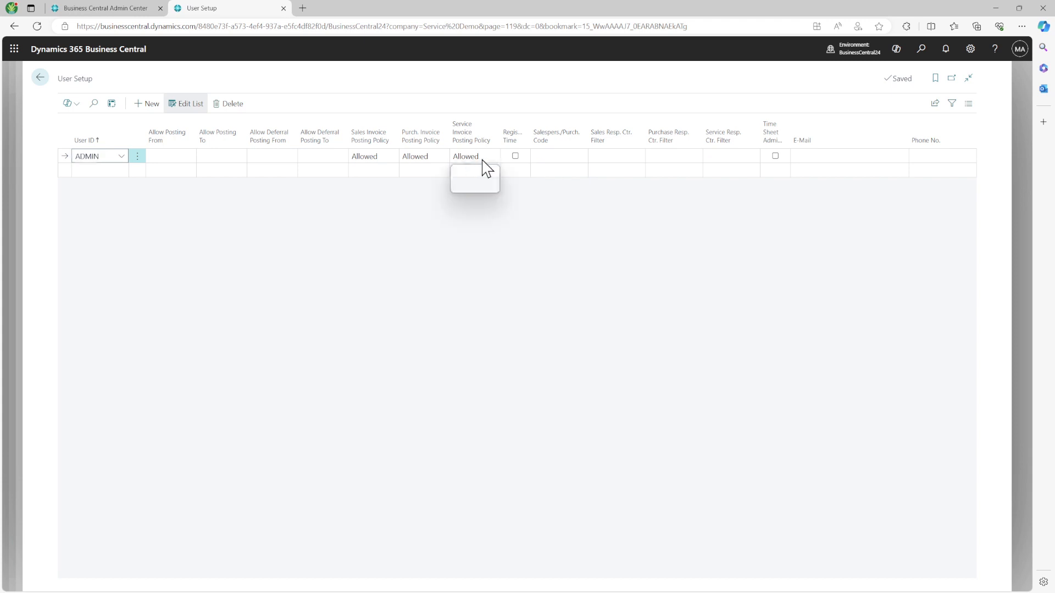
pyautogui.click(480, 203)
pyautogui.click(39, 77)
# Step: Attempt to post SVO000001 again, decline shipping and invoicing, and go to the Service Orders list
pyautogui.click(75, 174)
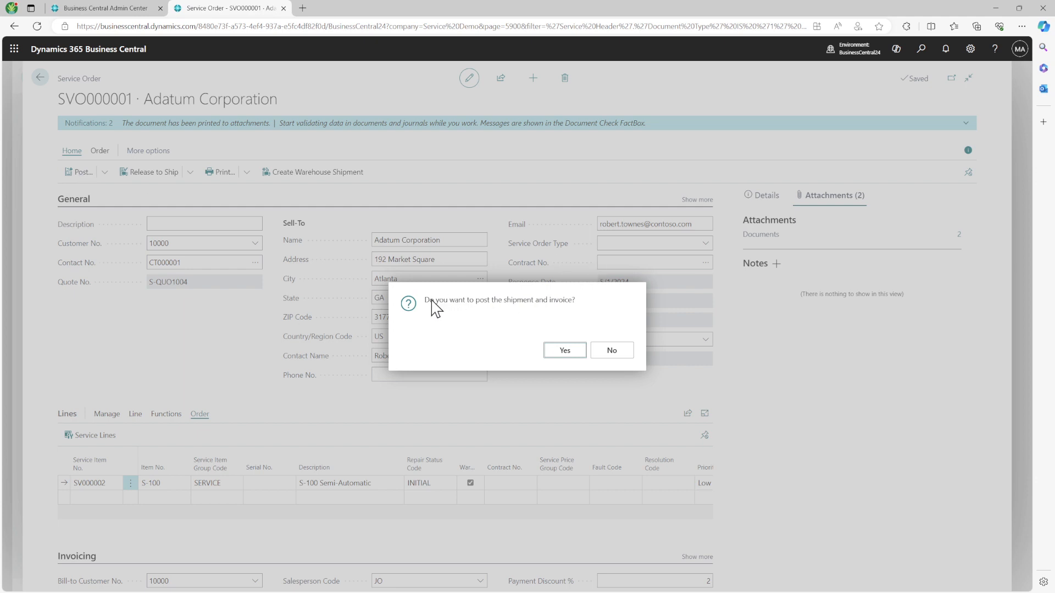
pyautogui.tripleClick(431, 300)
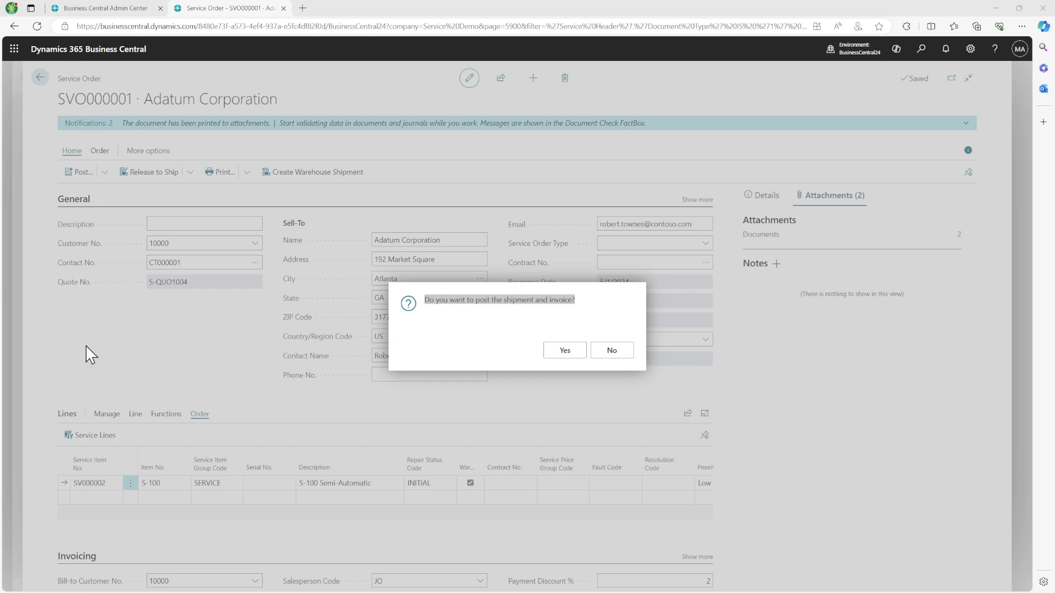
pyautogui.click(614, 352)
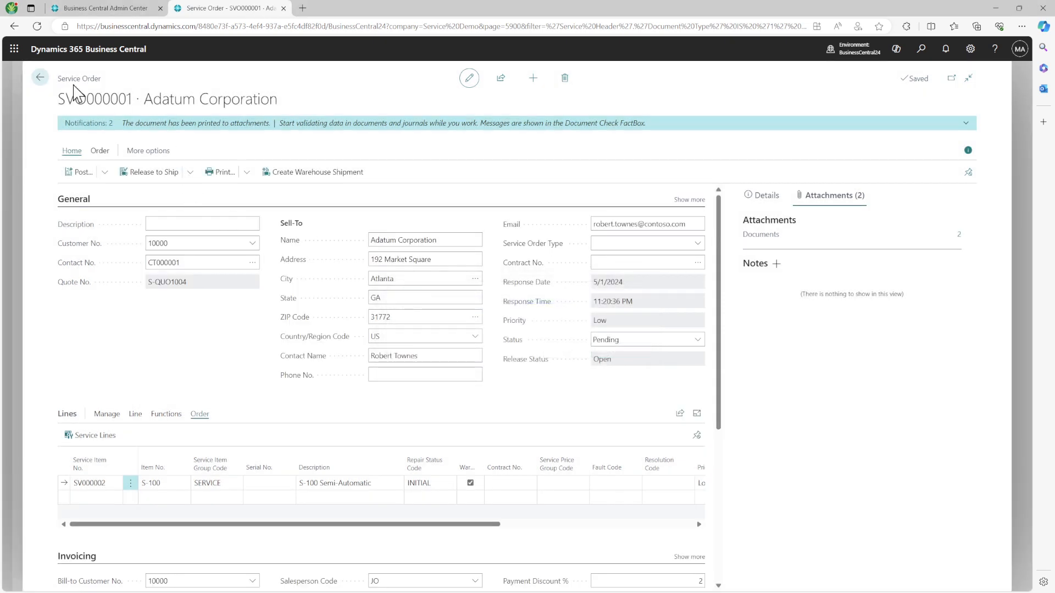
pyautogui.click(40, 77)
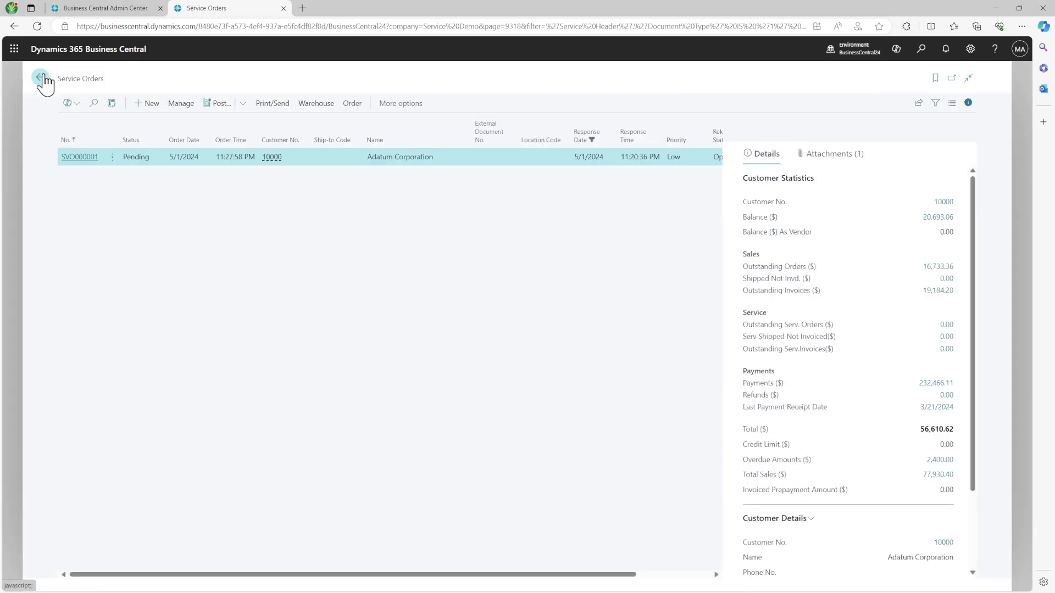
# Step: From the Role Center, create a service contract from template TEMPL0001, Prepaid Contract - Monthly
pyautogui.click(41, 78)
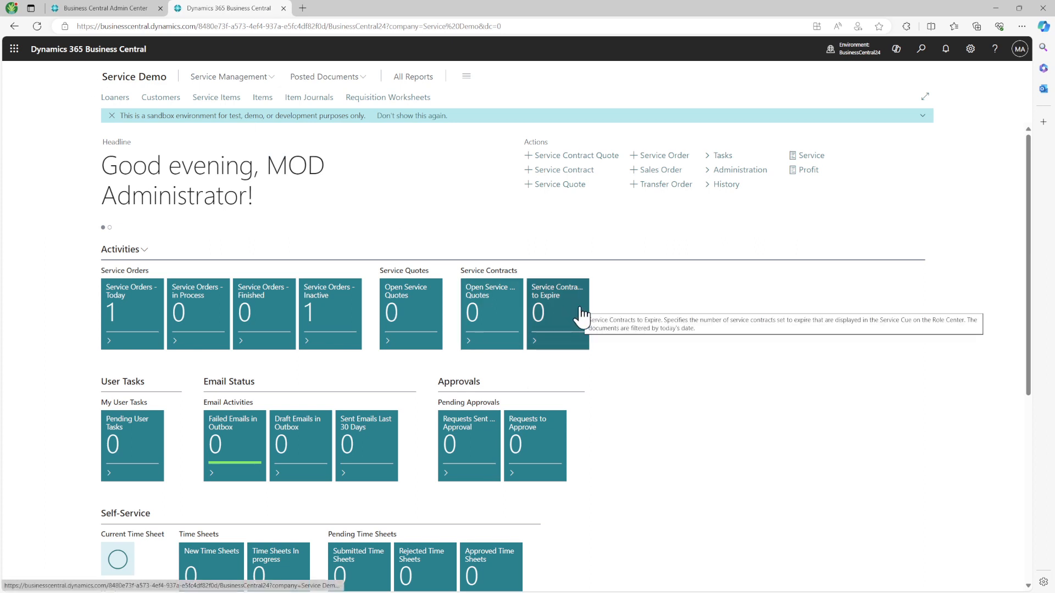
pyautogui.click(558, 171)
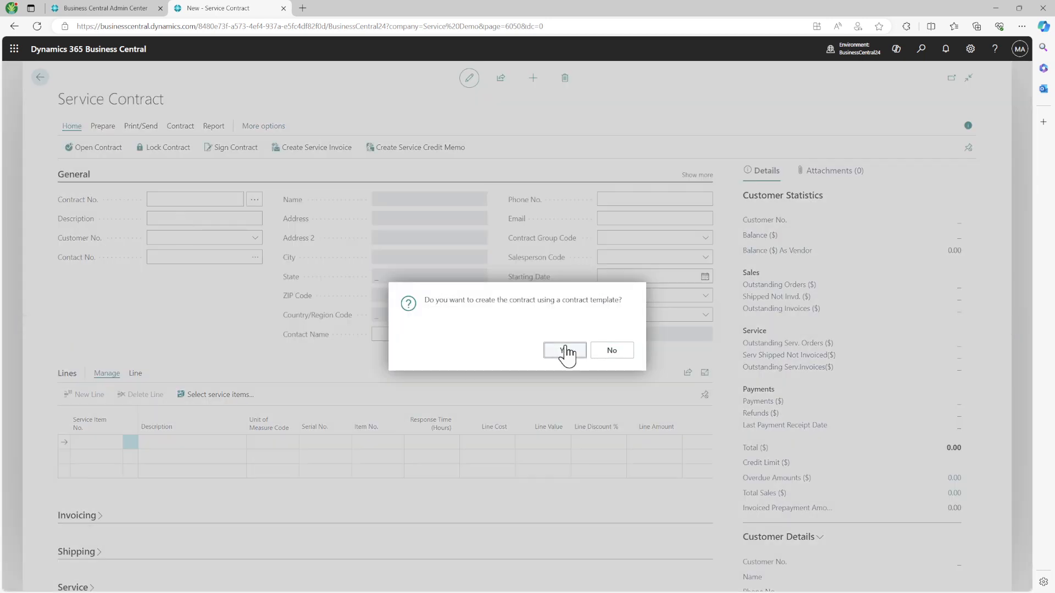
pyautogui.click(567, 352)
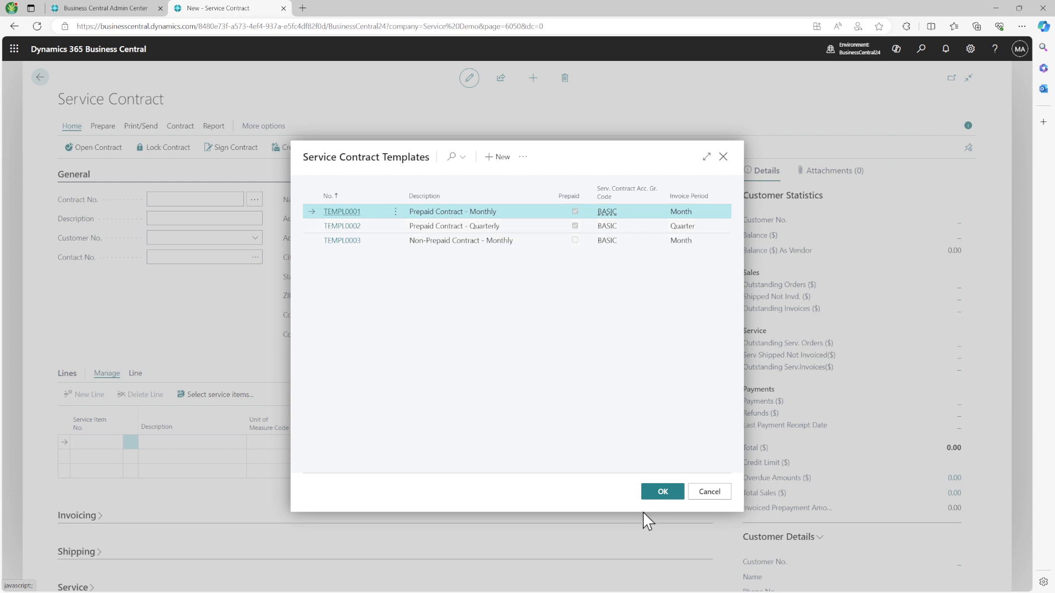
pyautogui.click(659, 492)
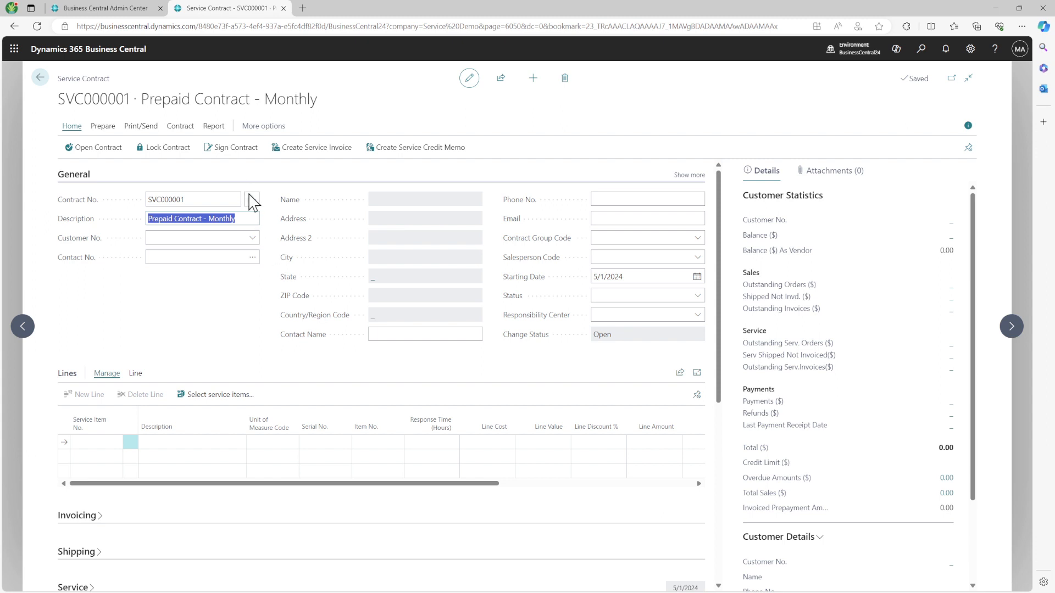
# Step: Assign Adatum Corporation as the contract customer and add service item SV000002 as a line
pyautogui.click(249, 238)
pyautogui.click(186, 283)
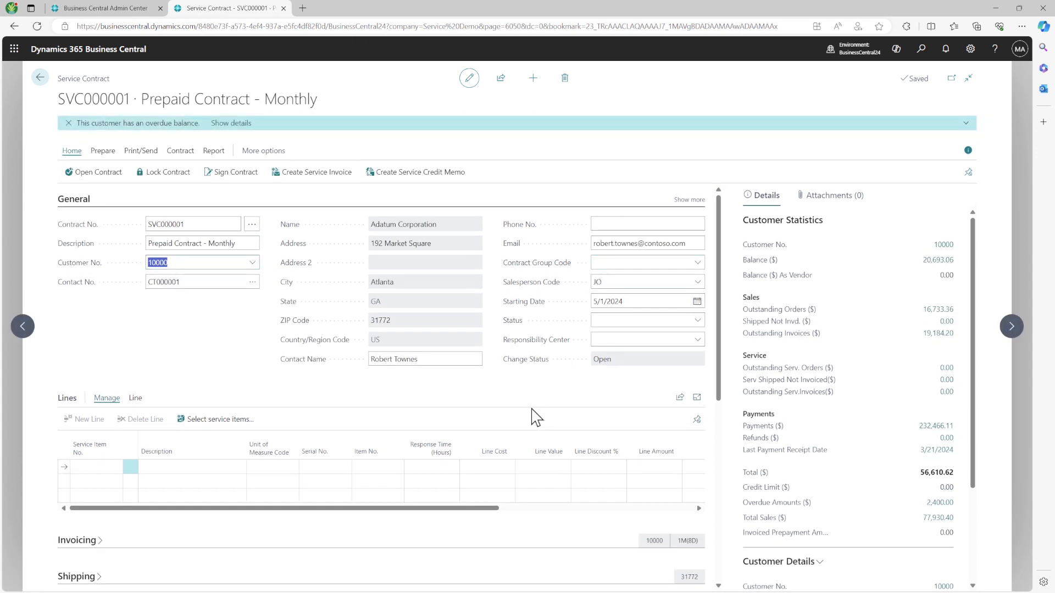
pyautogui.click(113, 470)
pyautogui.click(116, 467)
pyautogui.press('Escape')
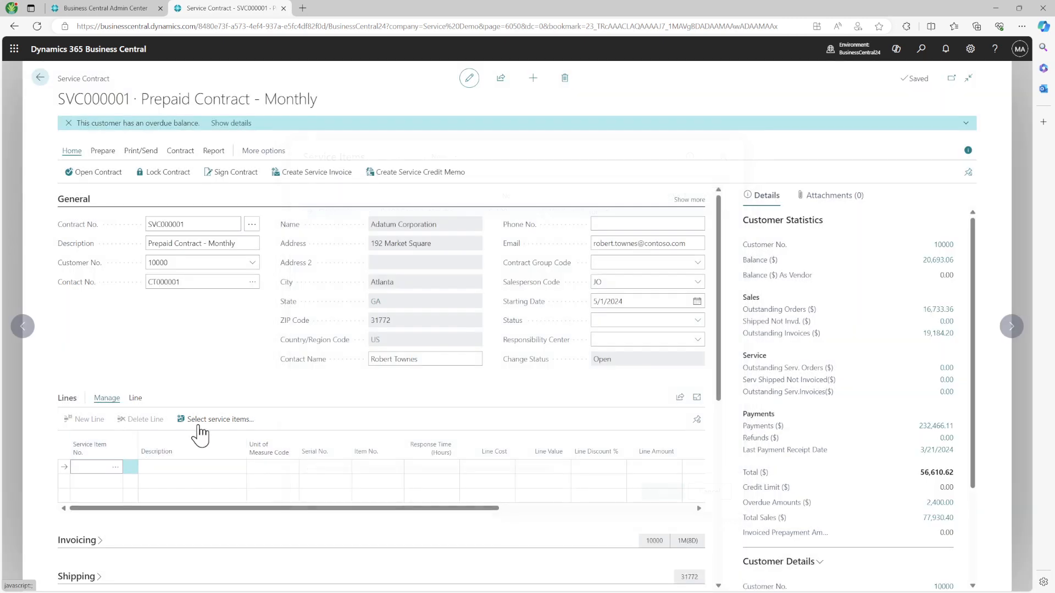
pyautogui.click(210, 420)
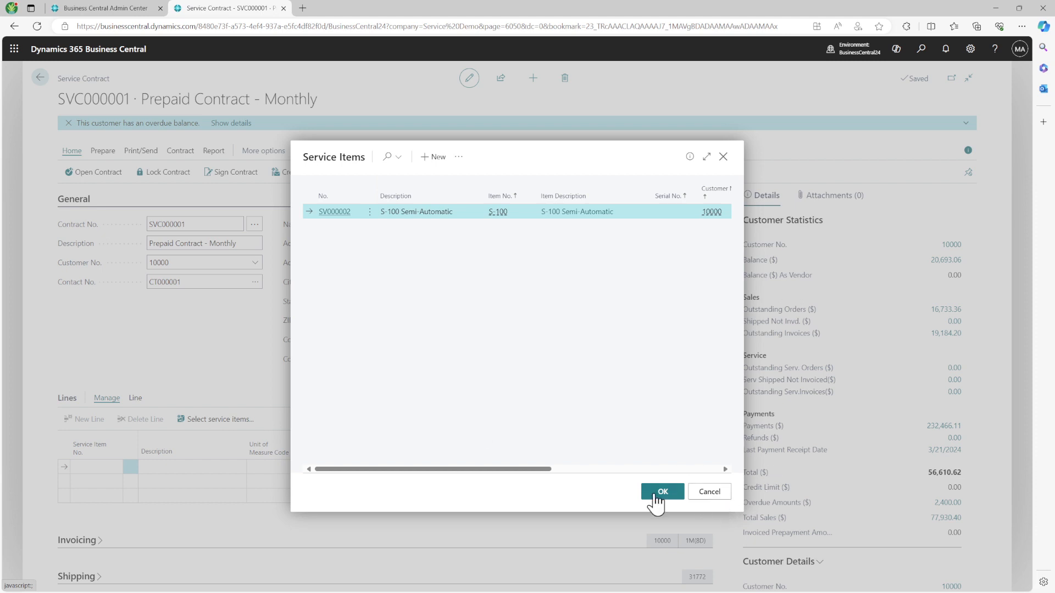
pyautogui.click(662, 492)
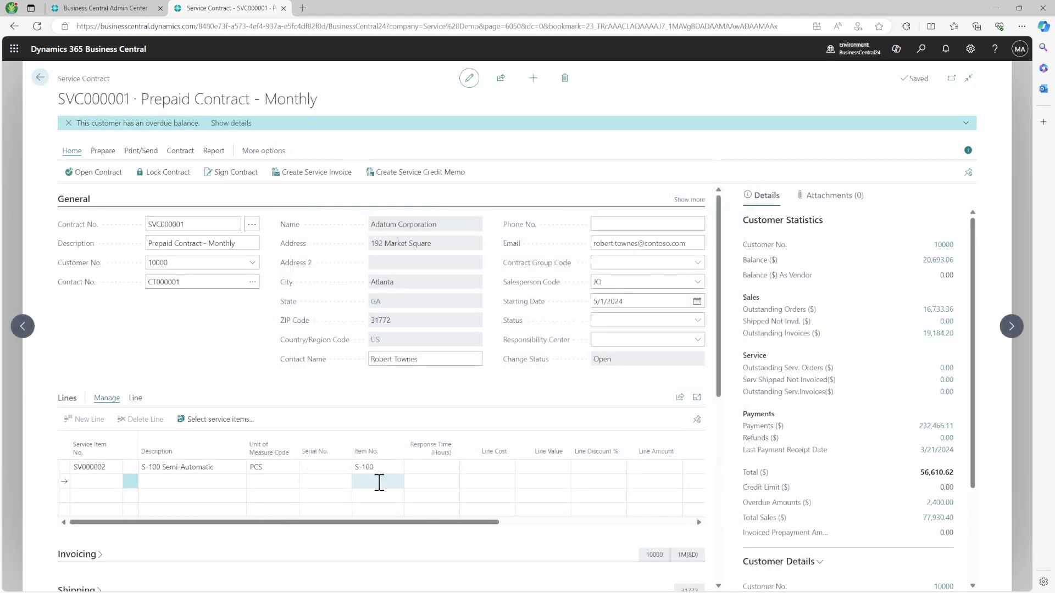
pyautogui.moveTo(478, 521); pyautogui.dragTo(638, 532)
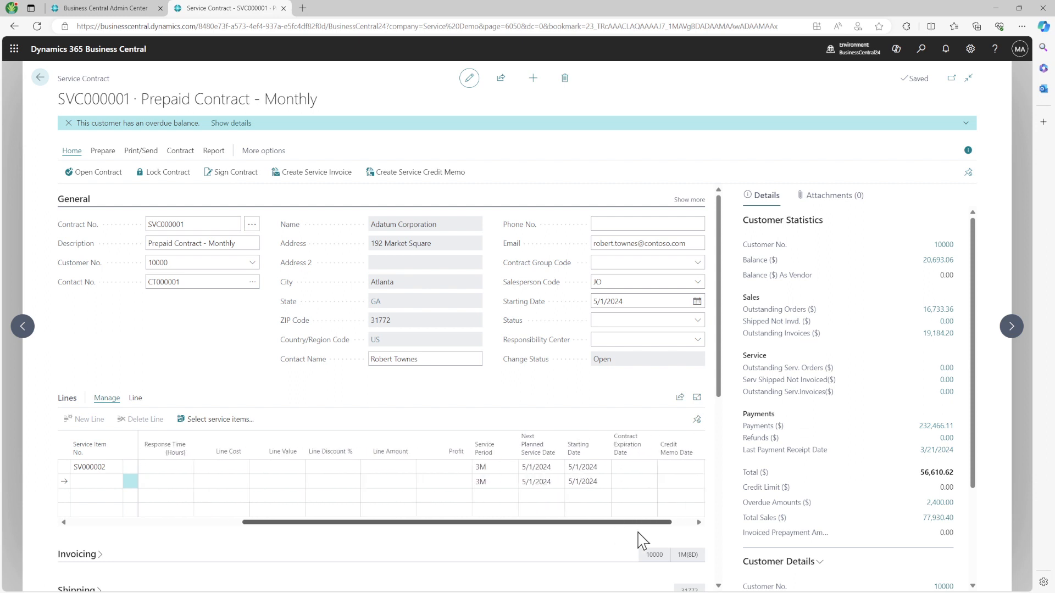
# Step: Enter a line value of 1,000 for SV000002 and collapse the General FastTab
pyautogui.click(377, 467)
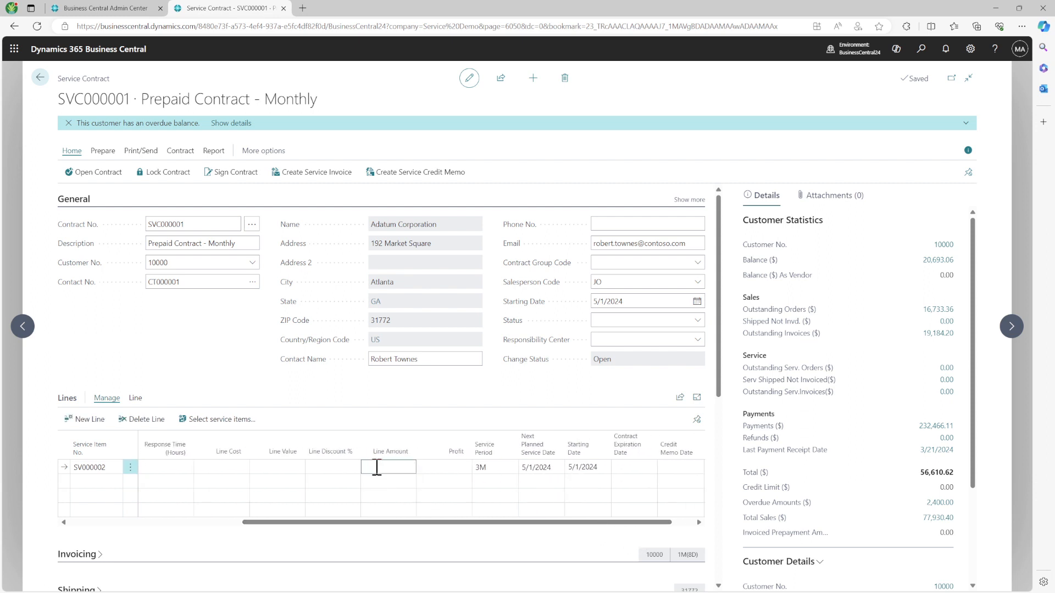
pyautogui.write('1,000')
pyautogui.press('Tab')
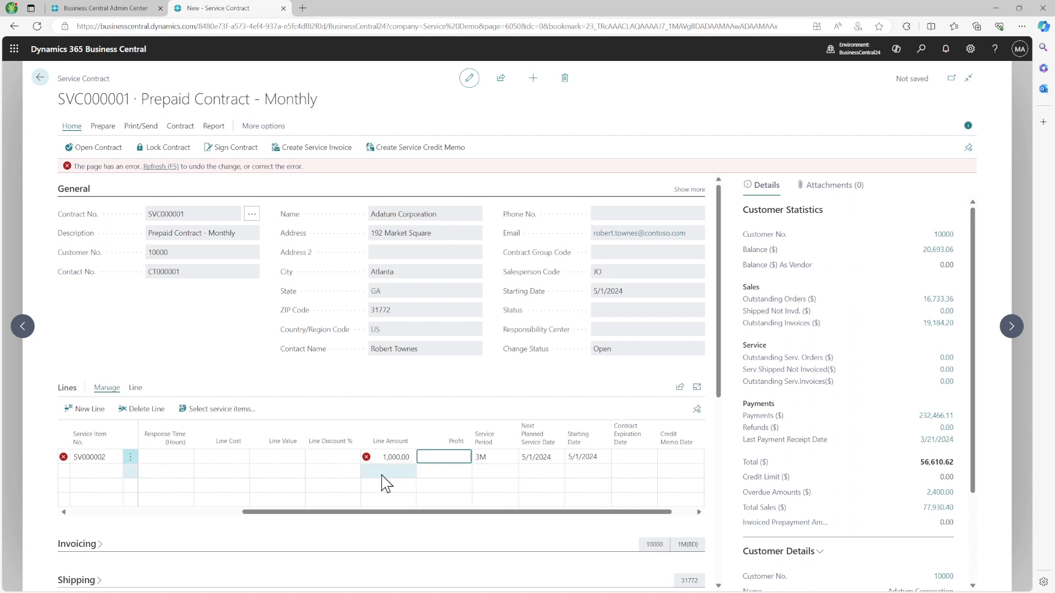
pyautogui.click(402, 457)
pyautogui.press('Delete')
pyautogui.click(282, 455)
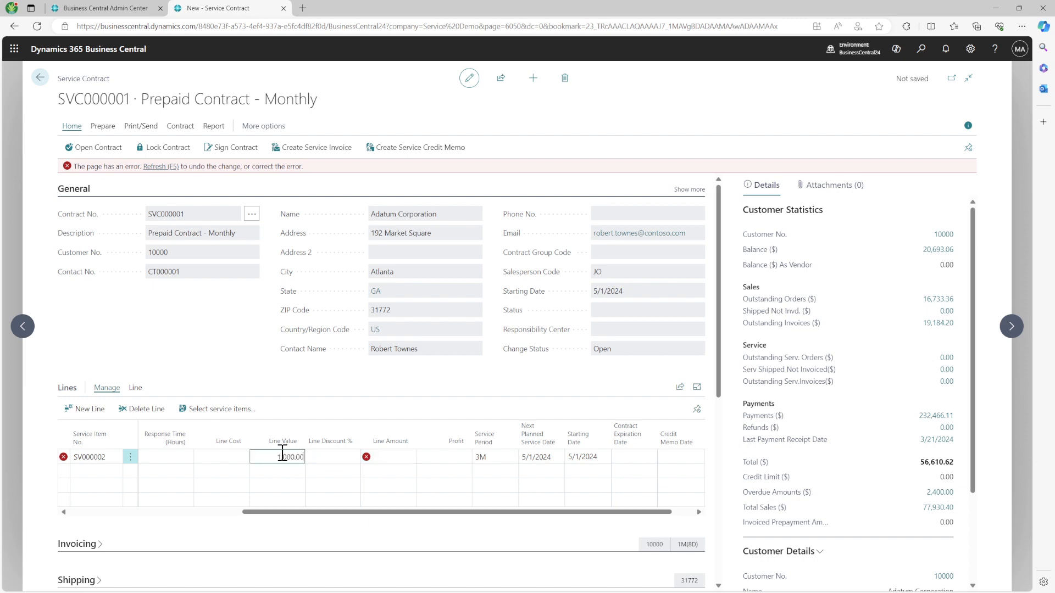
pyautogui.press('Tab')
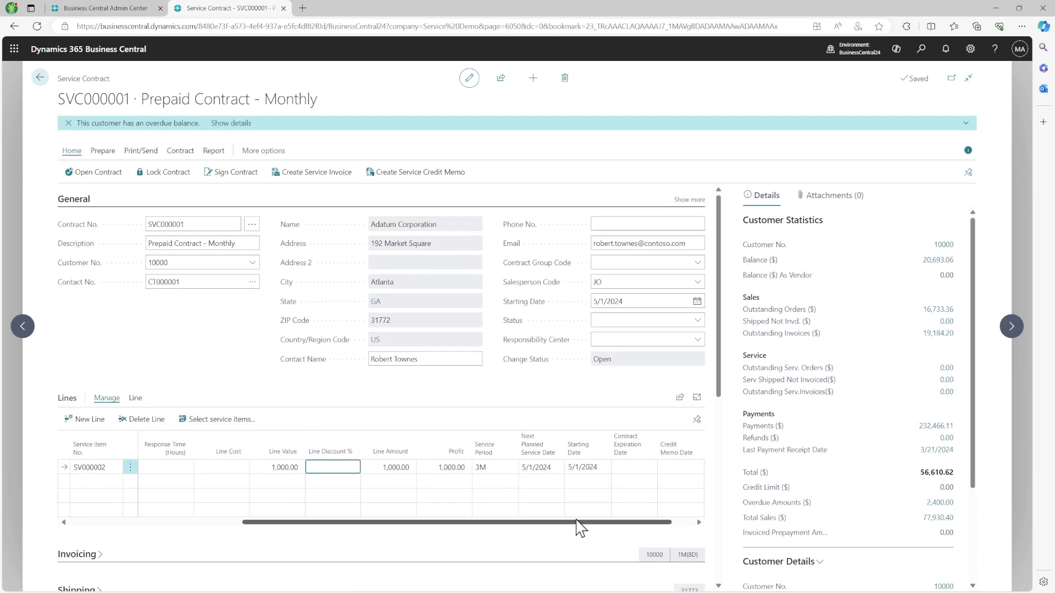
pyautogui.moveTo(582, 523); pyautogui.dragTo(238, 542)
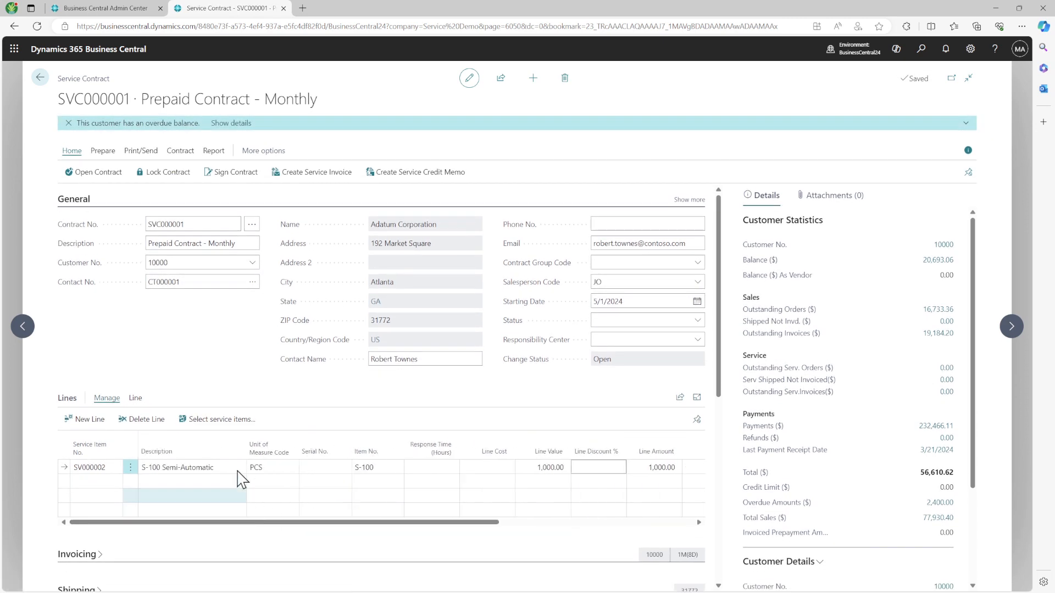
pyautogui.click(82, 200)
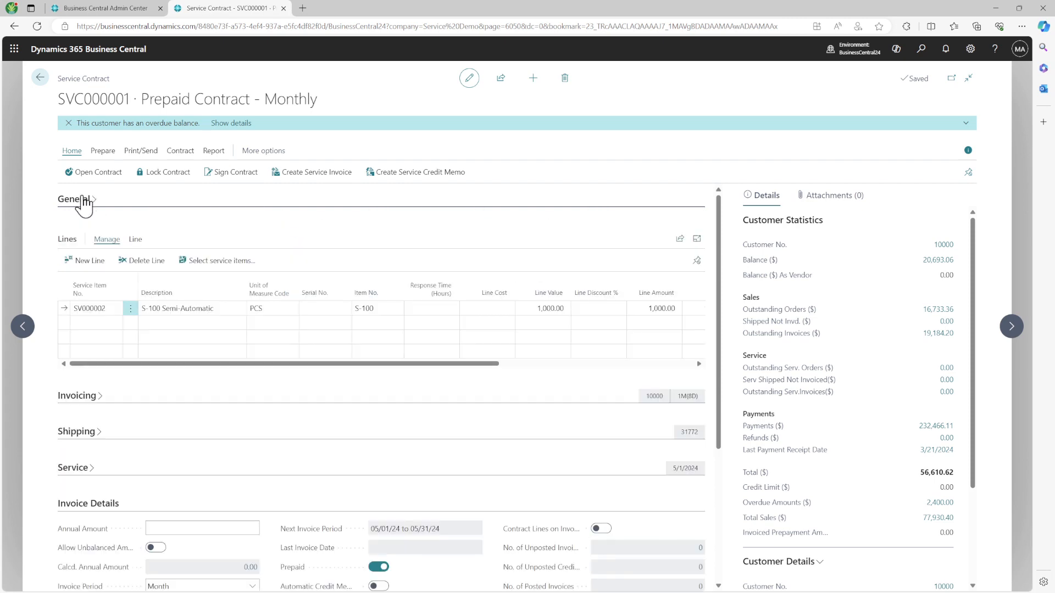
# Step: Sign contract SVC000001 and request a service invoice from Invoice Details
pyautogui.click(232, 173)
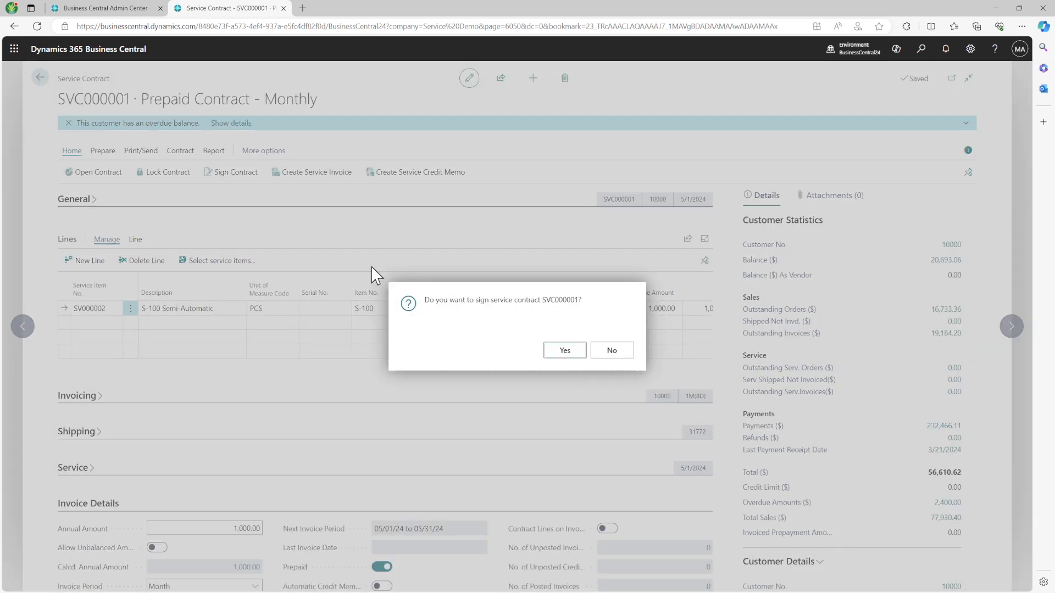
pyautogui.click(563, 350)
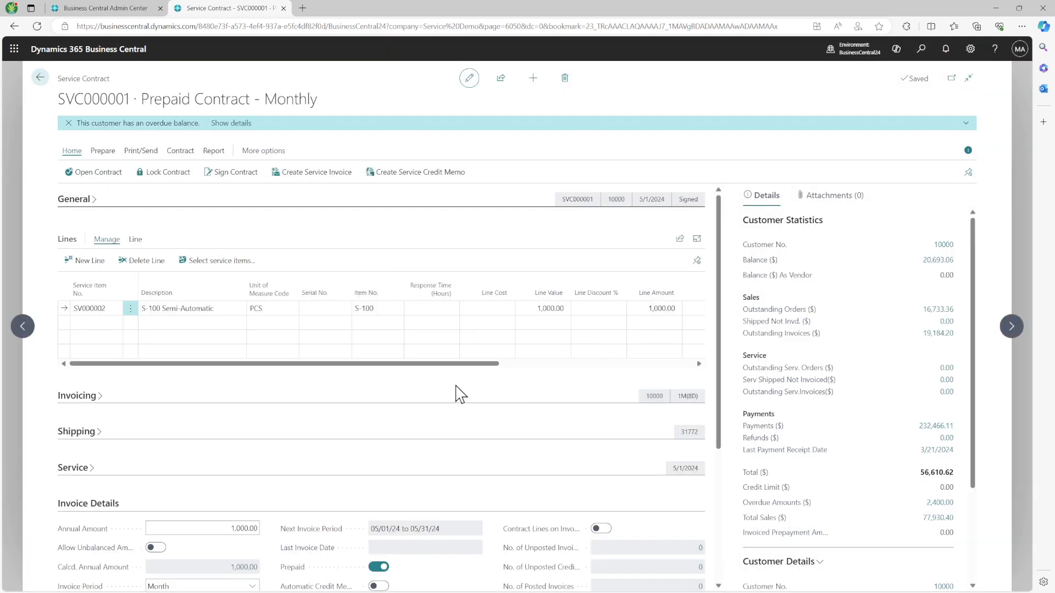
pyautogui.scroll(-3, 460, 395)
pyautogui.scroll(-1, 461, 394)
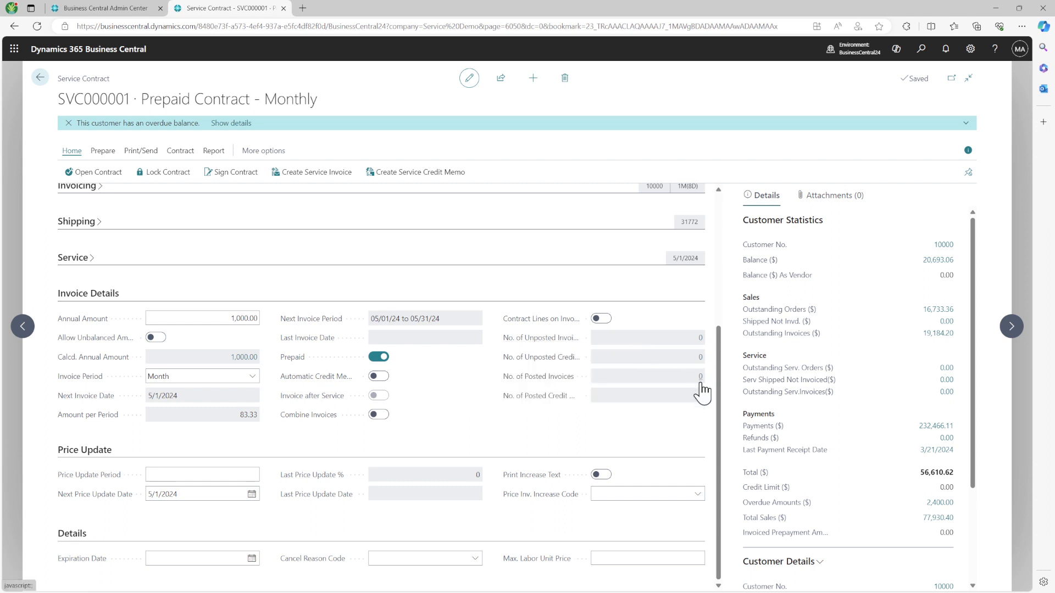
pyautogui.click(344, 175)
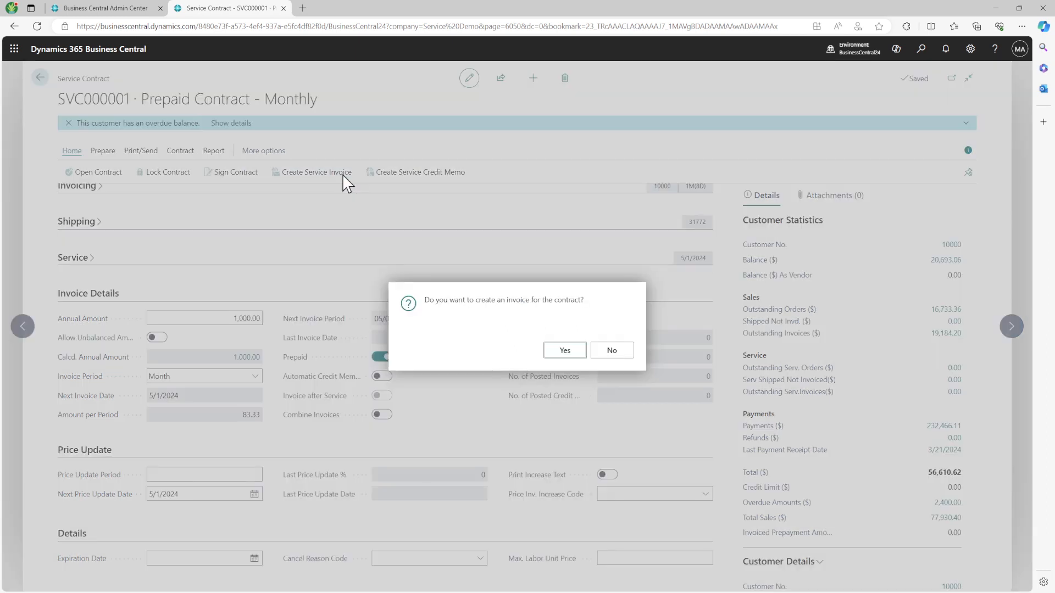
# Step: Confirm creating the contract invoice and open invoice card SVCI000001 from the unposted invoices
pyautogui.click(563, 352)
pyautogui.click(610, 351)
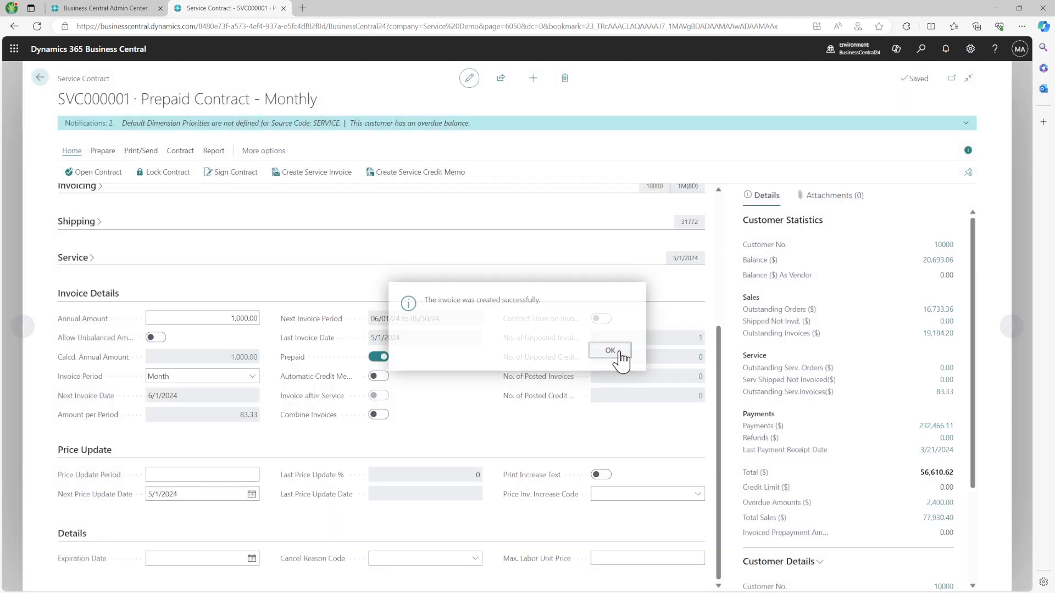
pyautogui.click(700, 338)
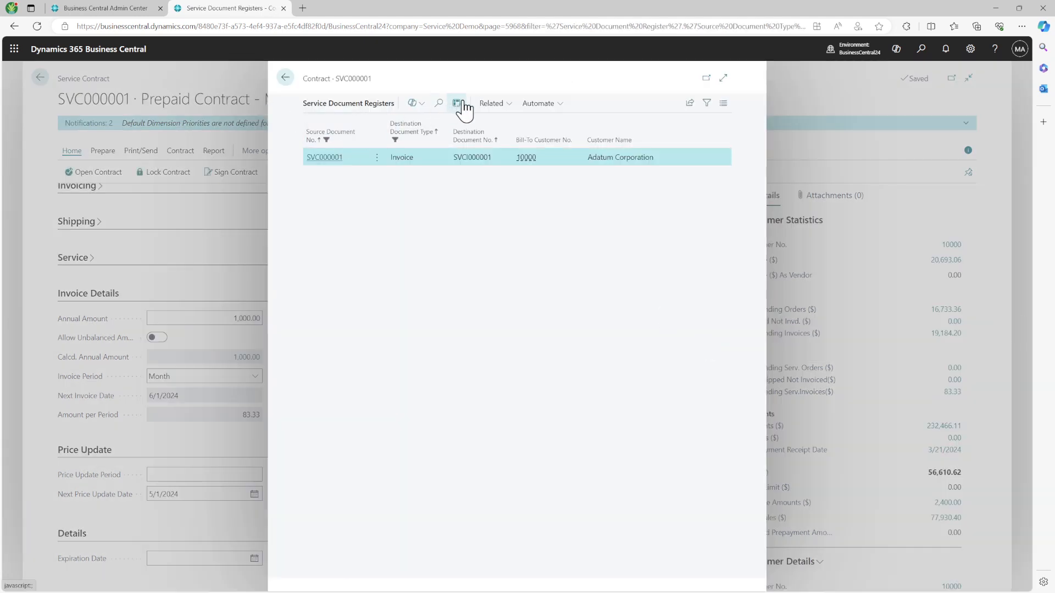
pyautogui.click(501, 105)
pyautogui.click(540, 124)
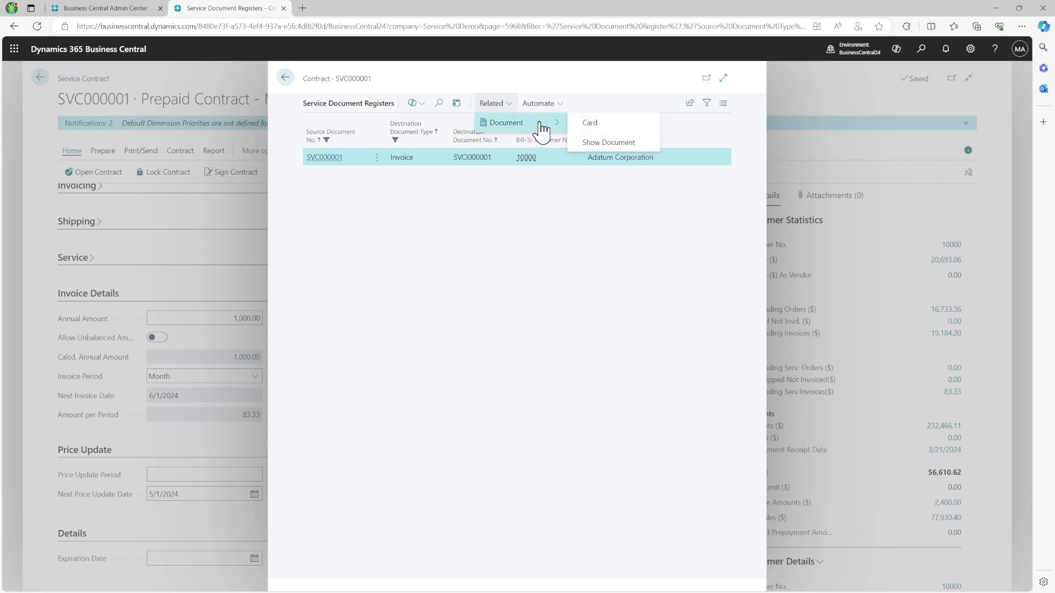
pyautogui.click(609, 132)
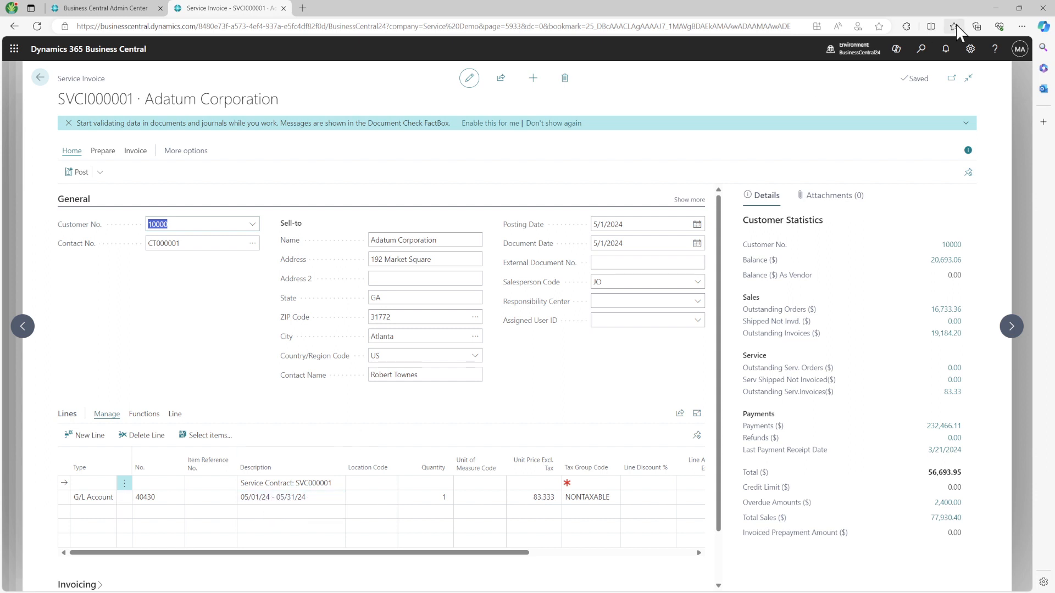
# Step: Close the unposted invoice SVCI000001 and return to contract SVC000001
pyautogui.click(40, 79)
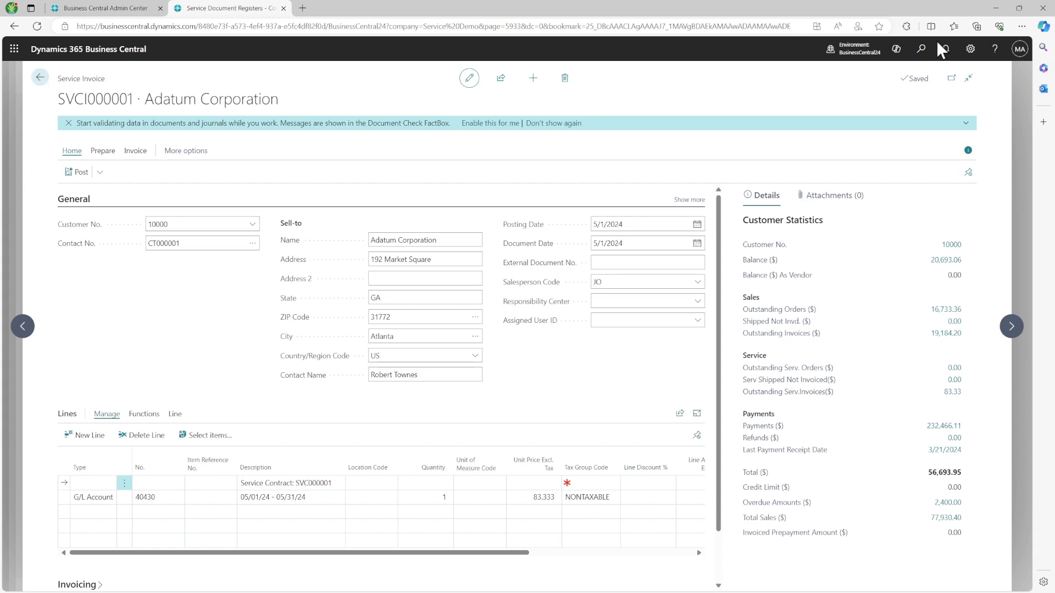
pyautogui.click(564, 351)
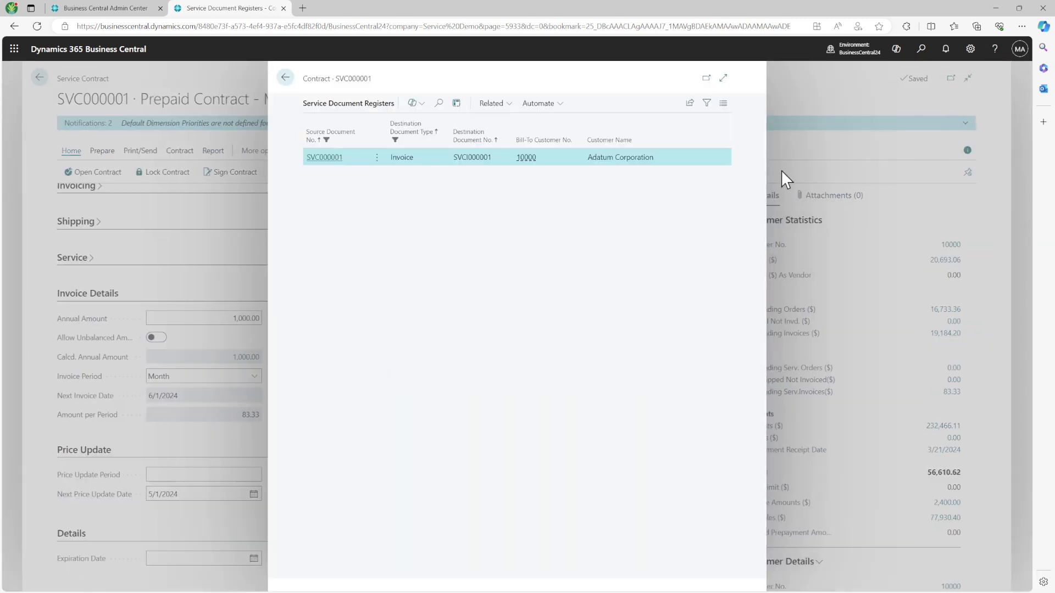
pyautogui.click(286, 79)
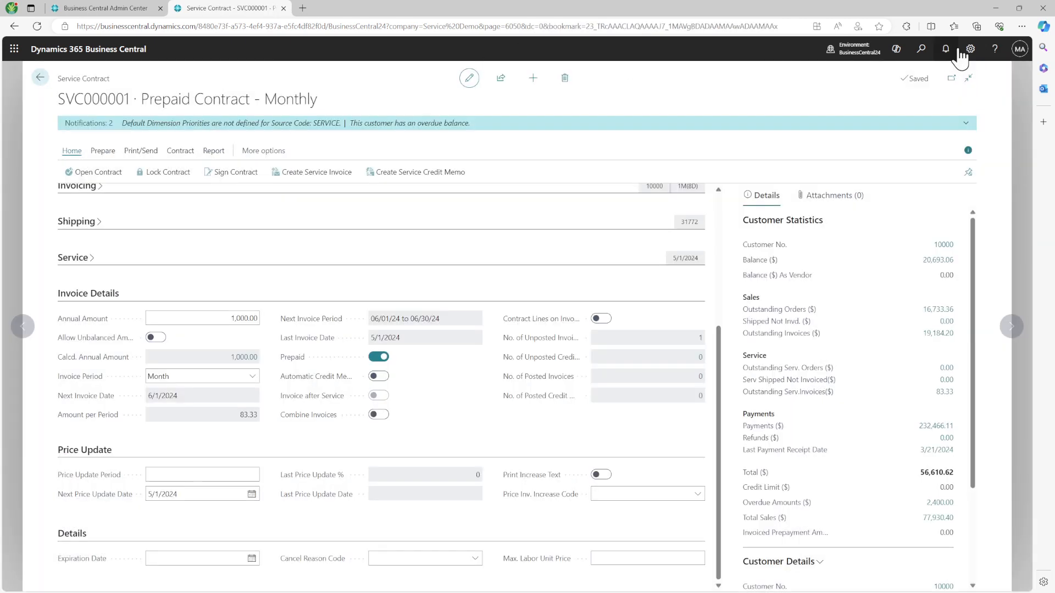
pyautogui.click(971, 49)
# Step: Change the work date to 6/1/2024 in My Settings
pyautogui.click(909, 146)
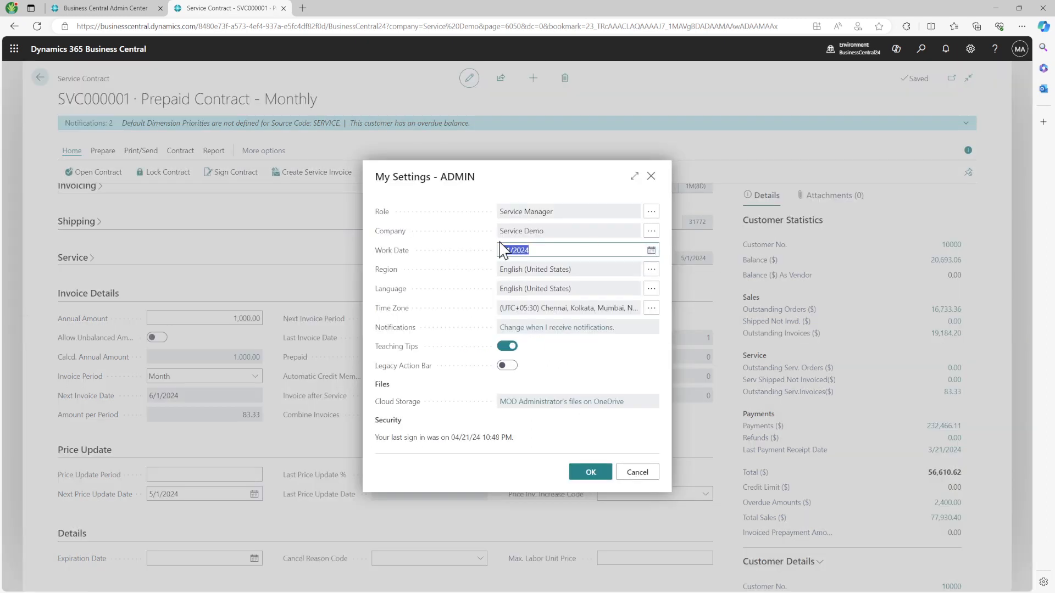
pyautogui.click(505, 251)
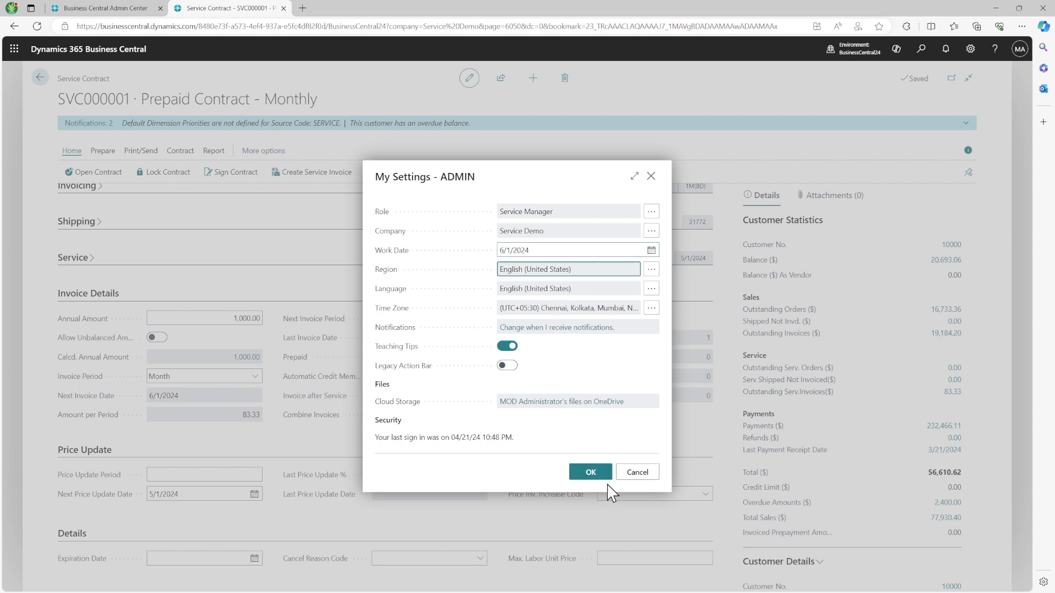
pyautogui.click(595, 475)
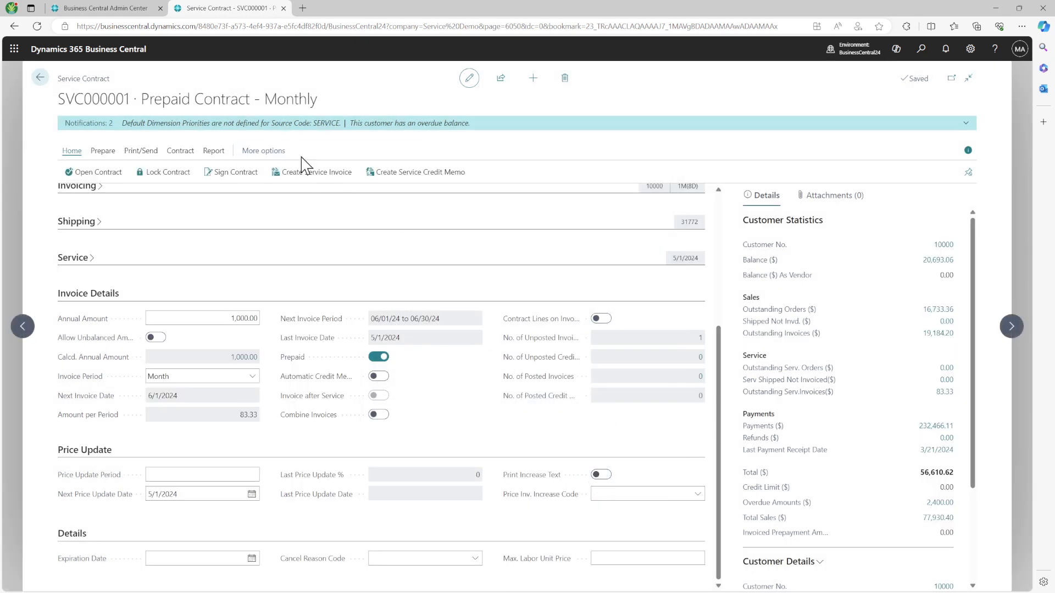
# Step: Create a second service invoice for contract SVC000001 despite the existing unposted invoice
pyautogui.click(328, 178)
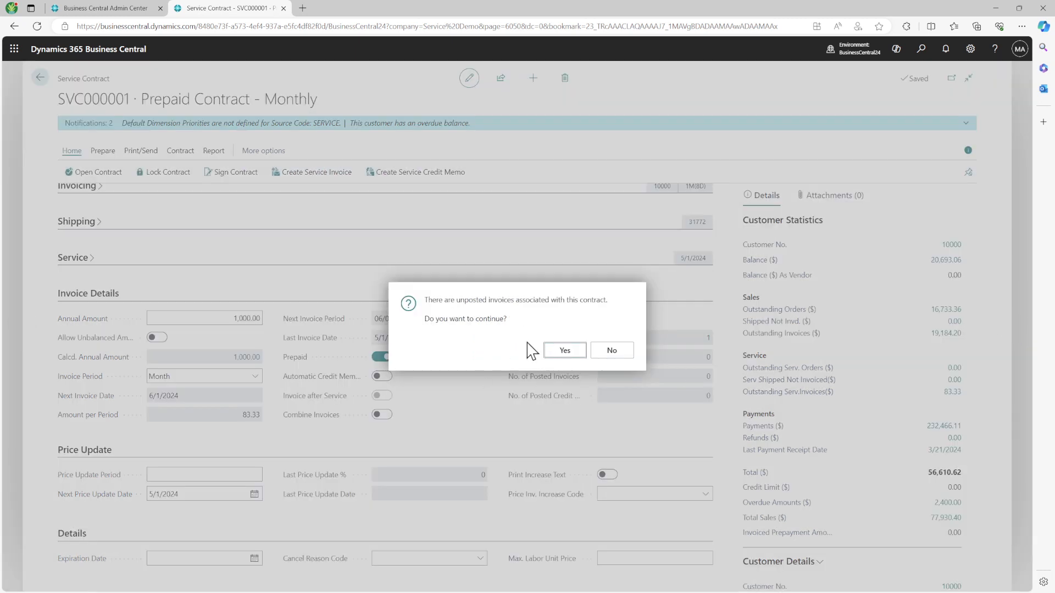
pyautogui.click(566, 350)
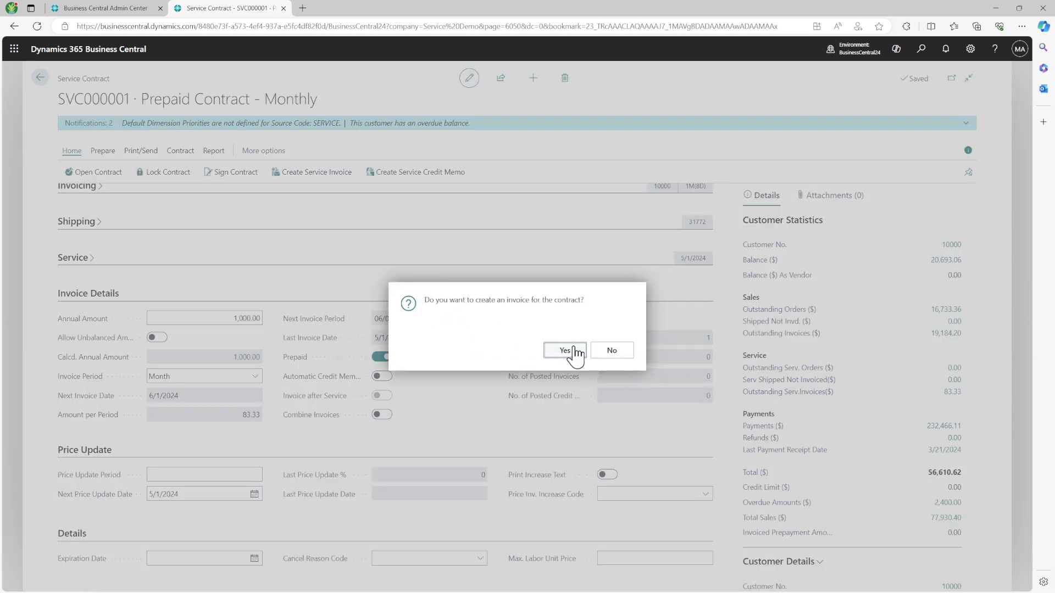
pyautogui.click(566, 354)
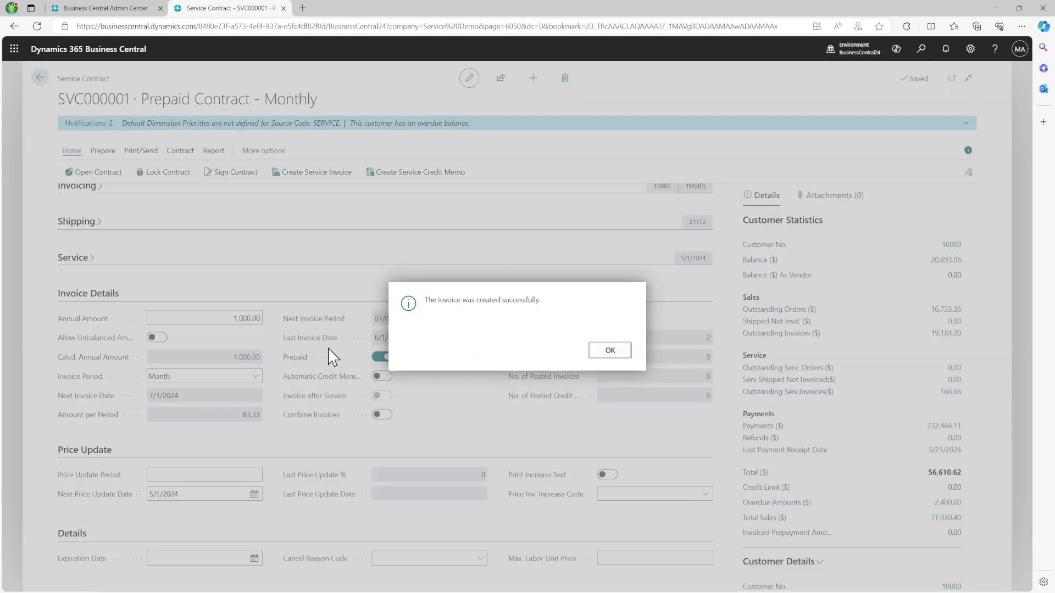
pyautogui.click(610, 350)
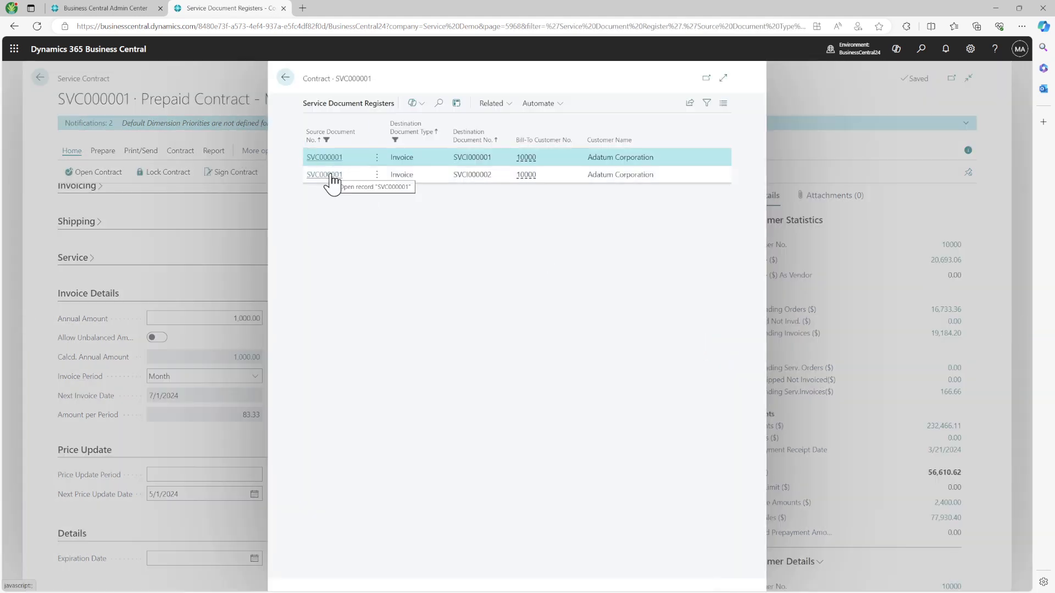
# Step: View invoice SVCI000002, then open invoice SVCI000001 from the registers list
pyautogui.click(332, 176)
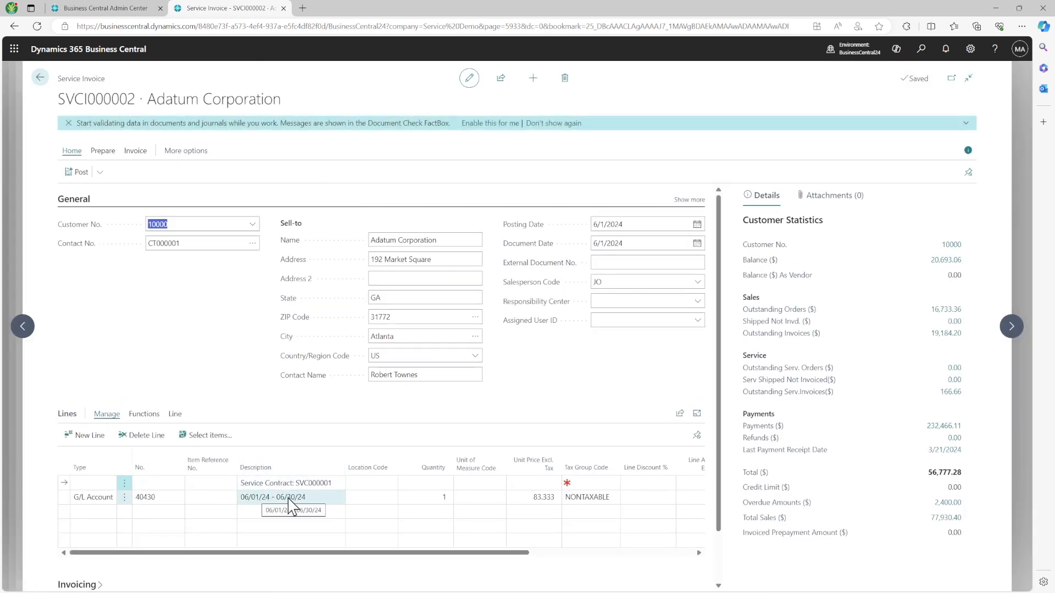
pyautogui.click(40, 80)
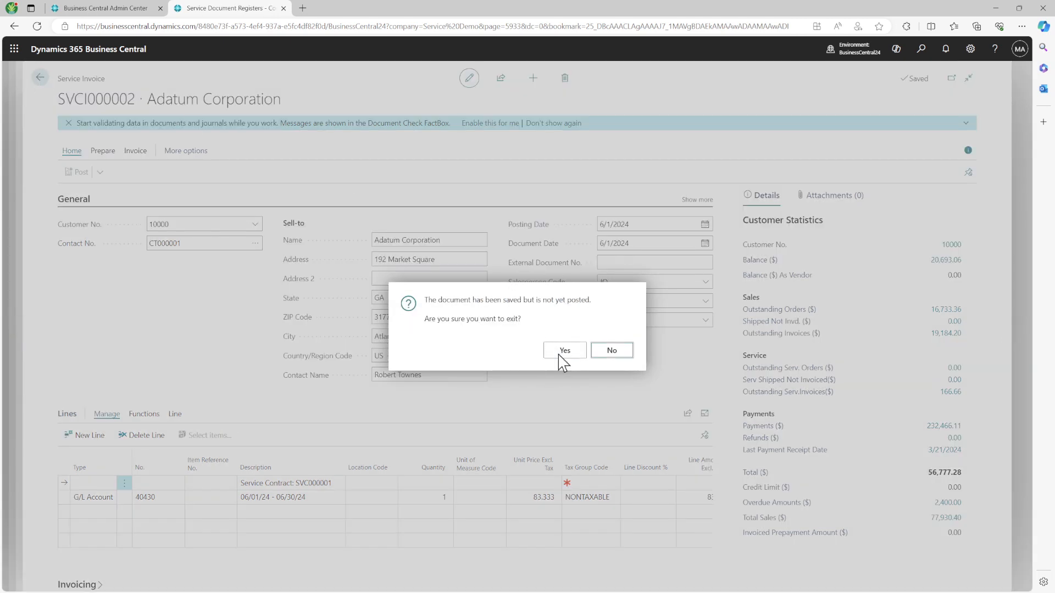
pyautogui.click(563, 351)
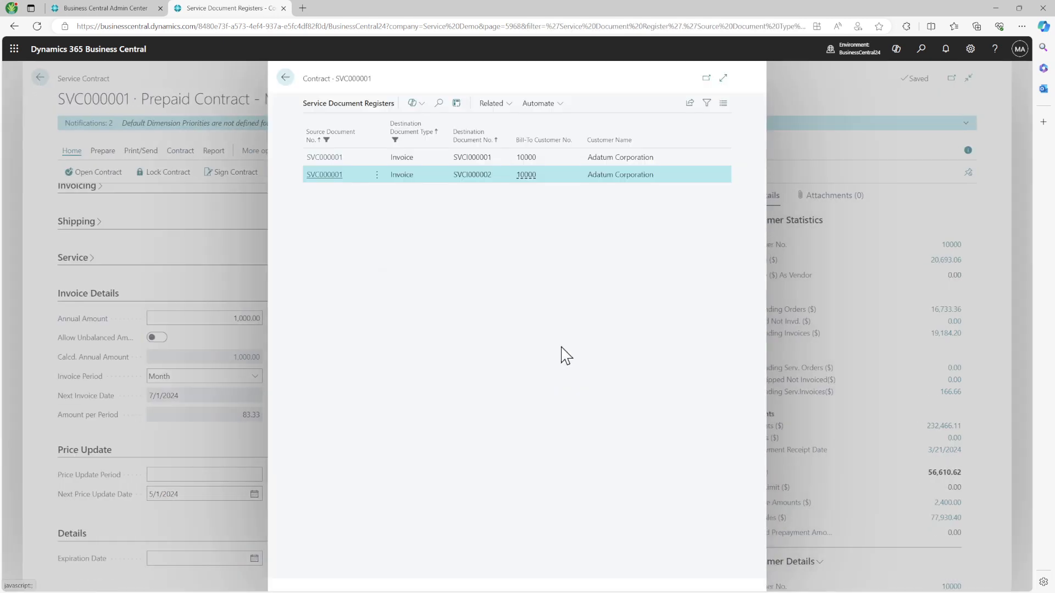
pyautogui.click(365, 159)
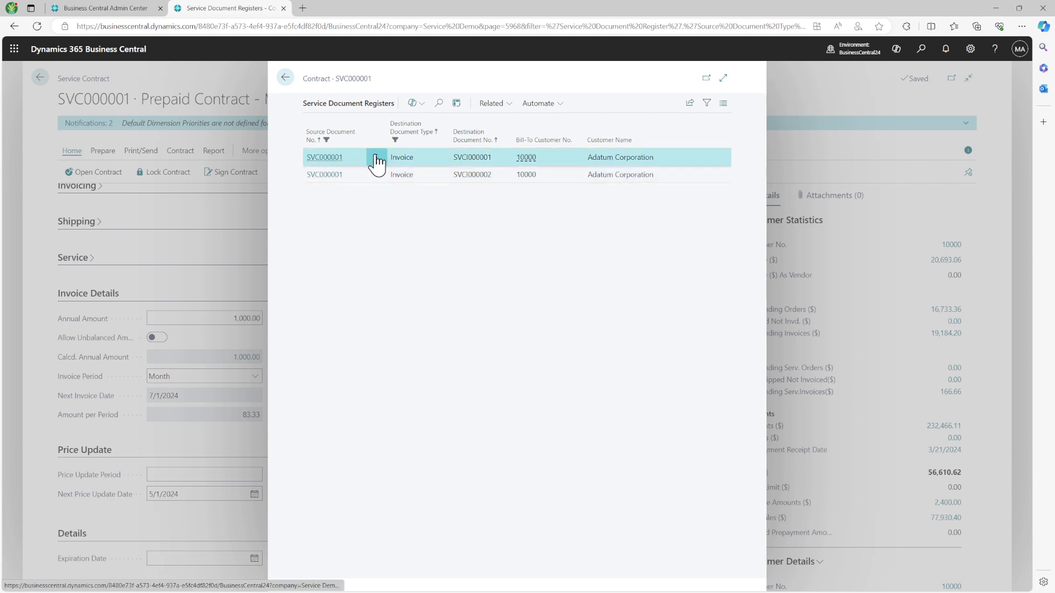
pyautogui.click(377, 160)
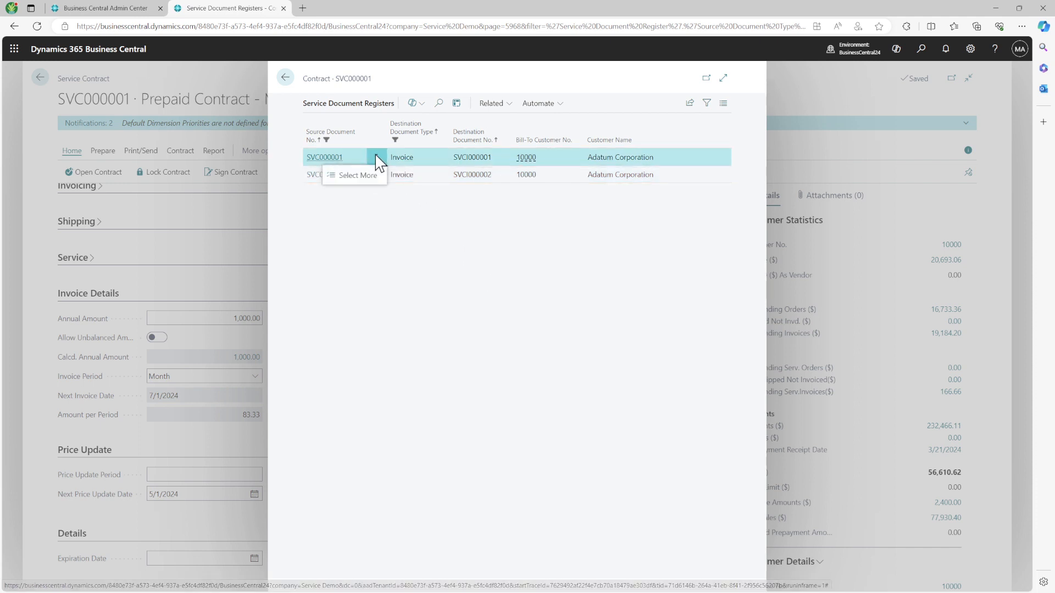
pyautogui.click(506, 104)
pyautogui.click(511, 104)
pyautogui.click(324, 158)
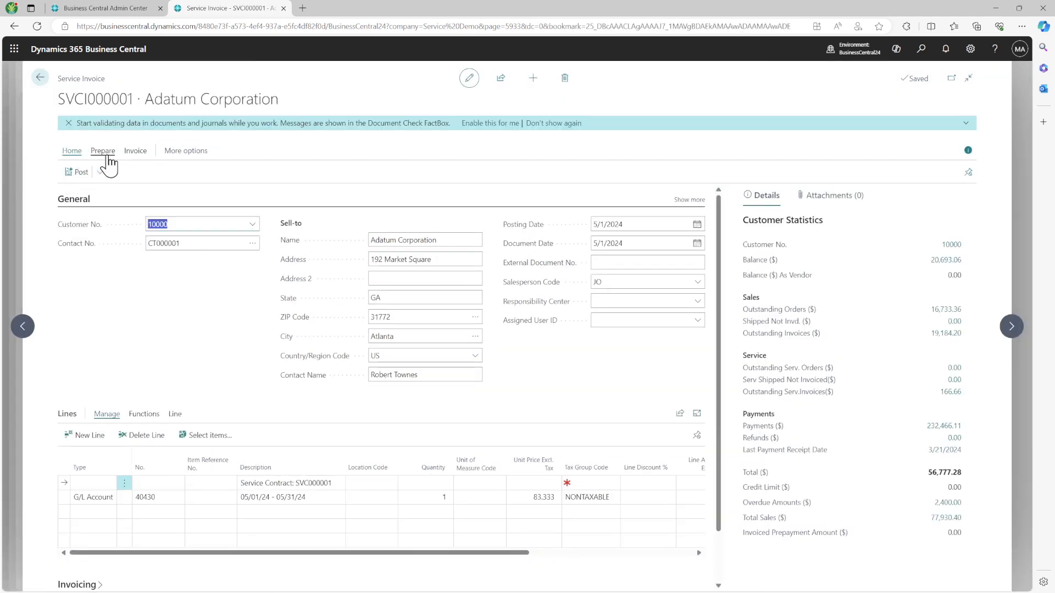
# Step: Delete invoice SVCI000001, confirming and answering the restore-invoice-dates prompt
pyautogui.hotkey('ctrl', 'Delete')
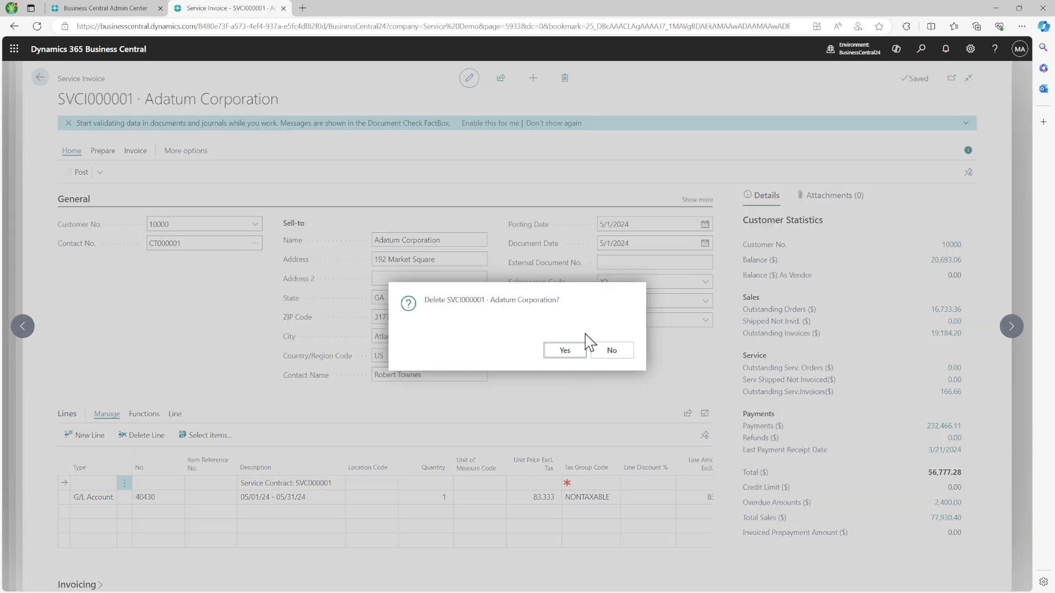
pyautogui.click(572, 353)
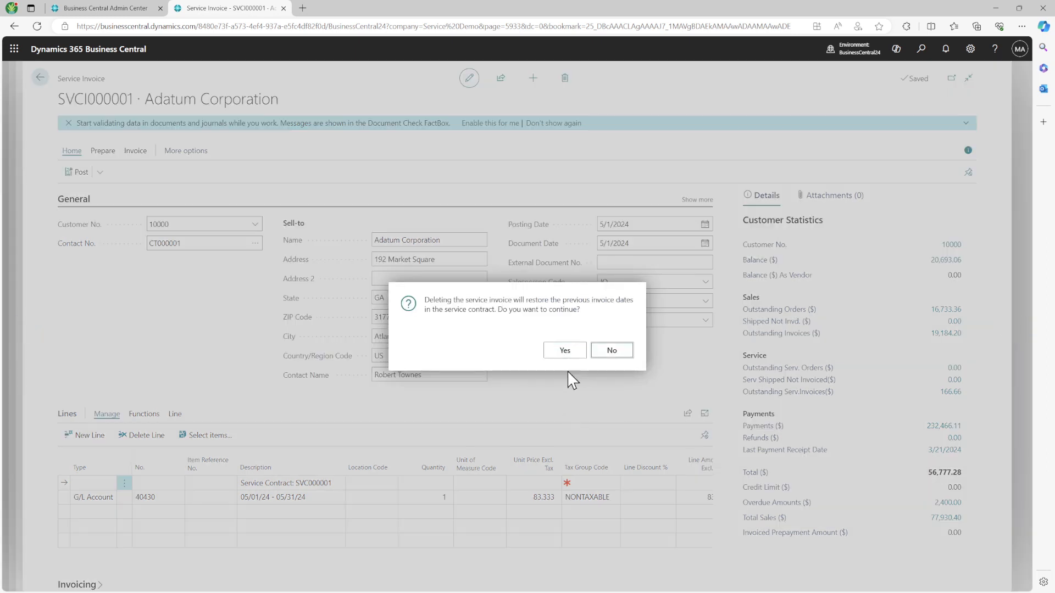
pyautogui.tripleClick(459, 312)
pyautogui.moveTo(550, 300); pyautogui.dragTo(601, 312)
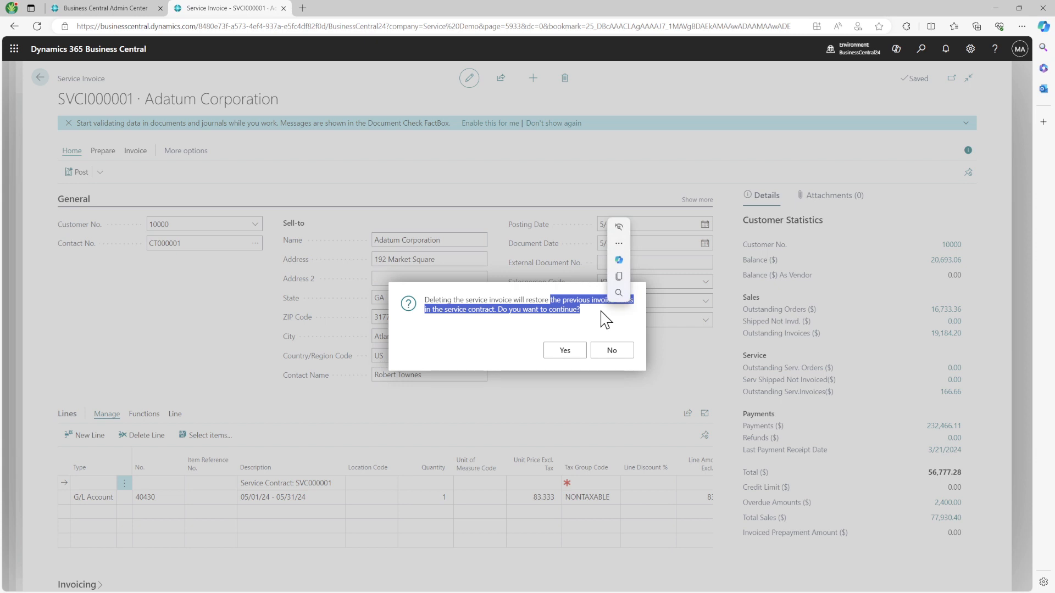
pyautogui.click(611, 352)
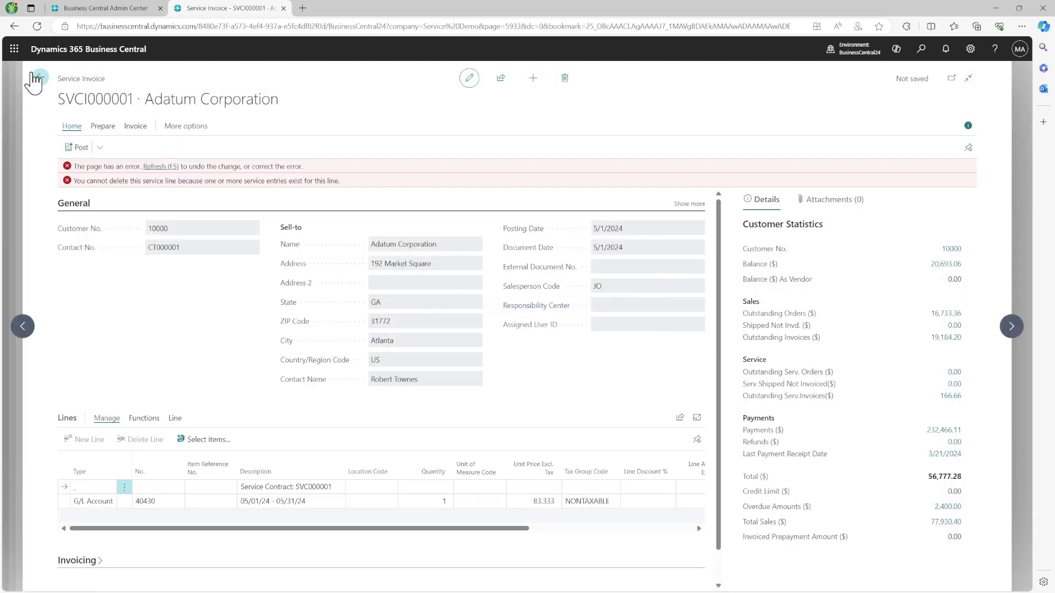
# Step: Leave the invoice discarding changes, then reopen SVCI000001 via the contract's unposted invoices
pyautogui.click(39, 77)
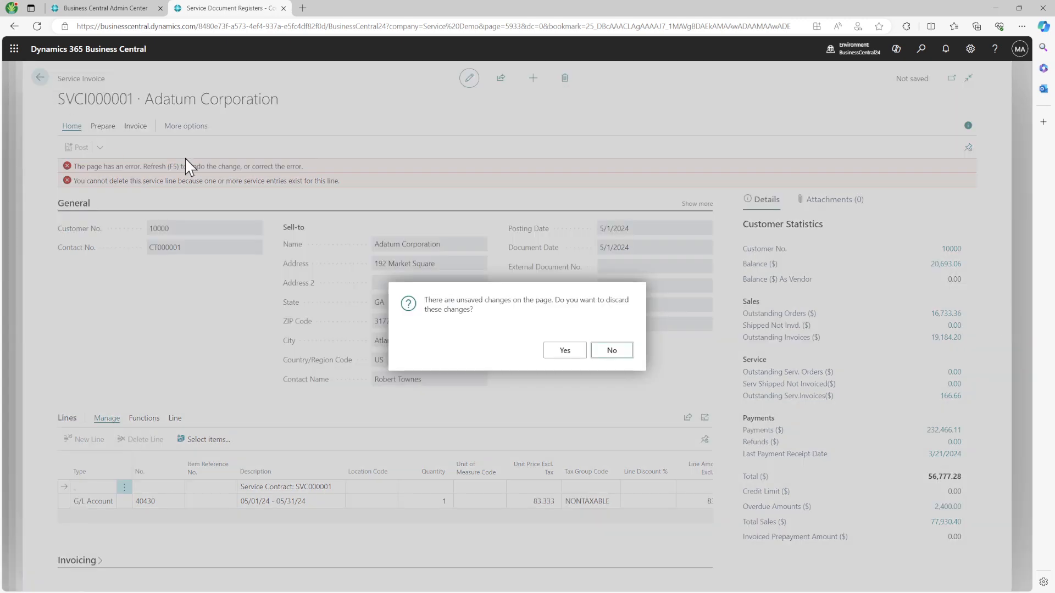
pyautogui.click(579, 353)
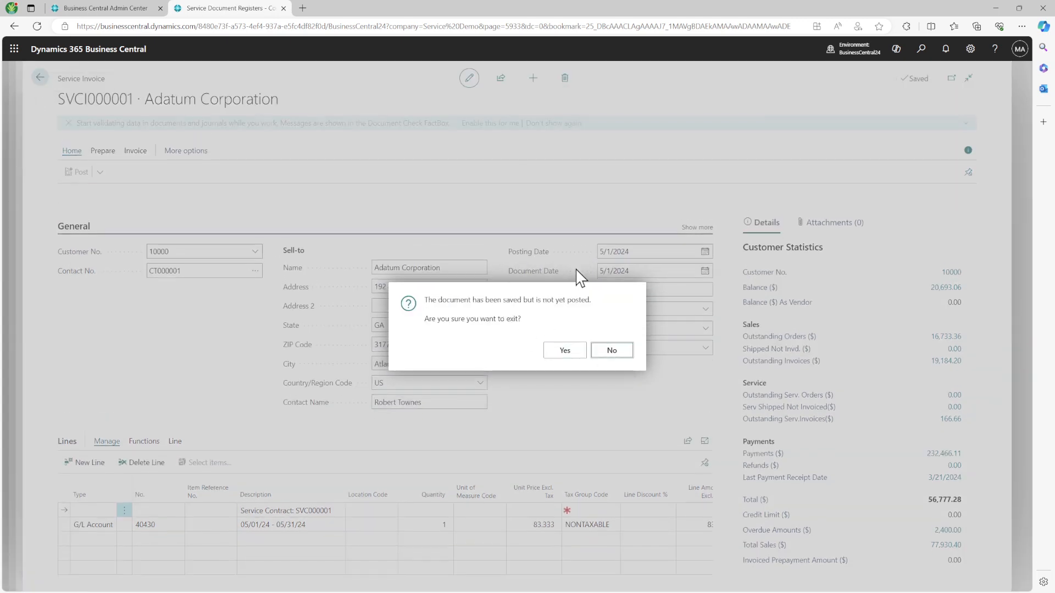
pyautogui.click(578, 354)
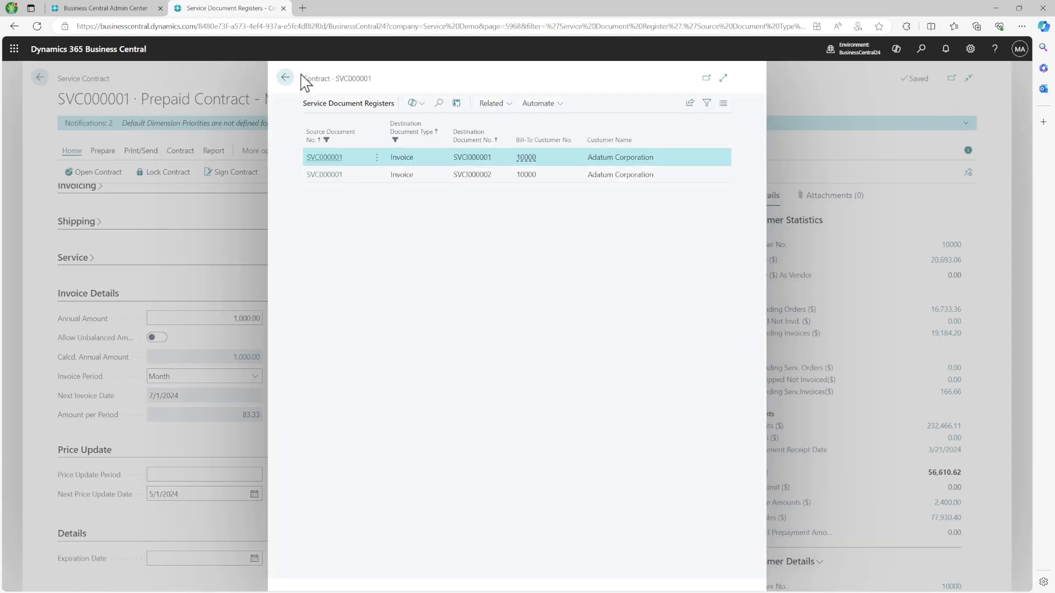
pyautogui.click(285, 77)
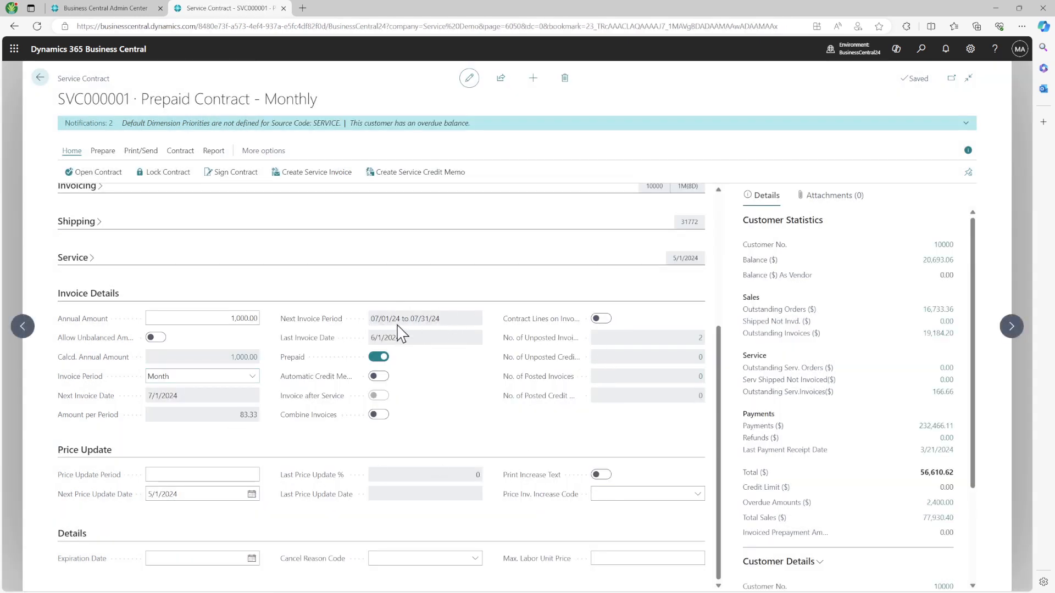
pyautogui.click(701, 338)
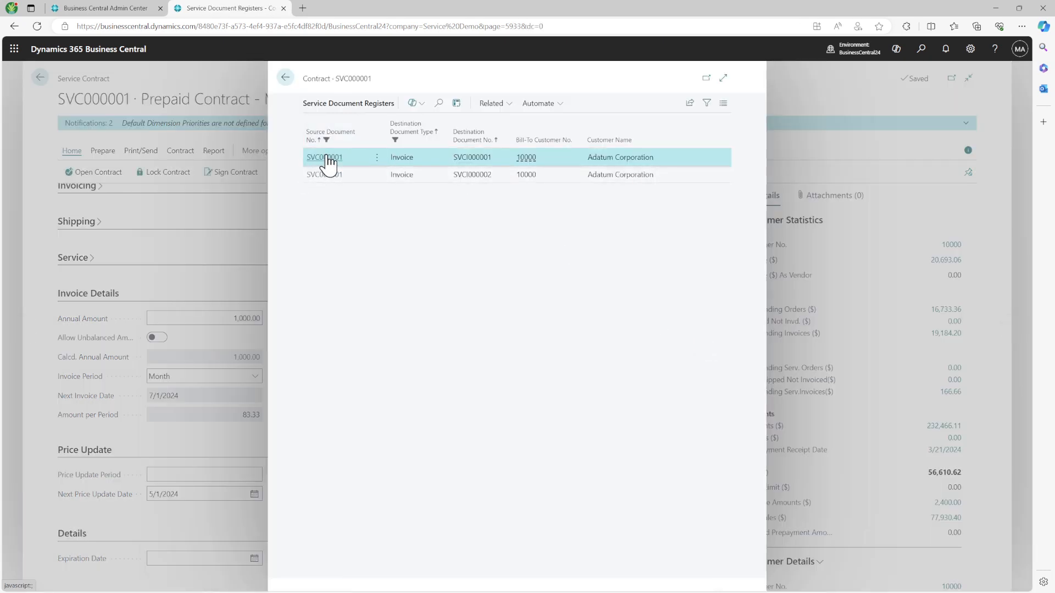
pyautogui.click(503, 161)
# Step: Try deleting SVCI000001 with date restore, read the later-invoice error, and leave discarding changes
pyautogui.click(564, 78)
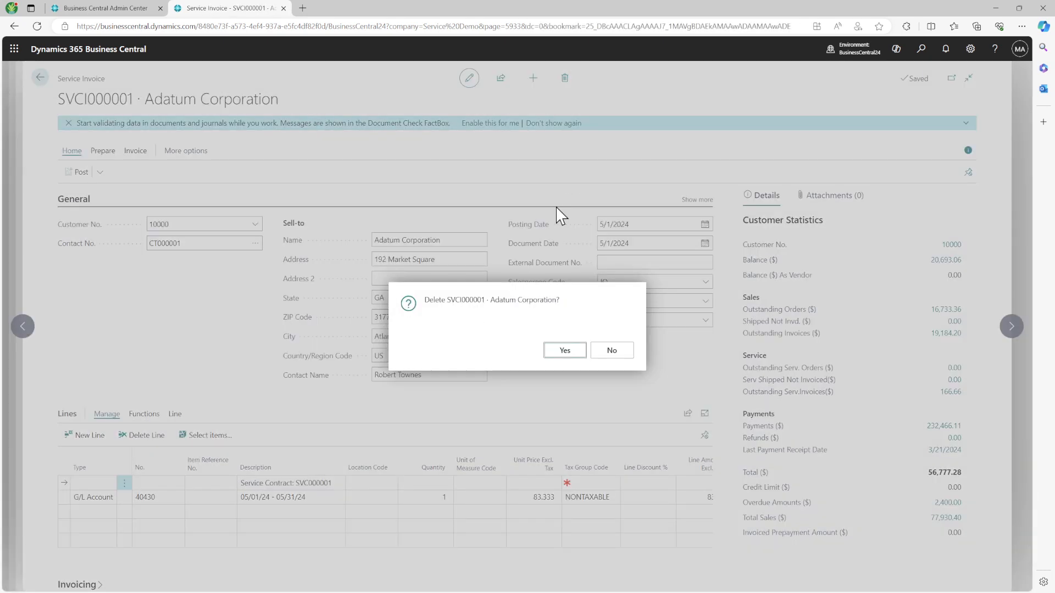
pyautogui.click(563, 354)
pyautogui.click(564, 355)
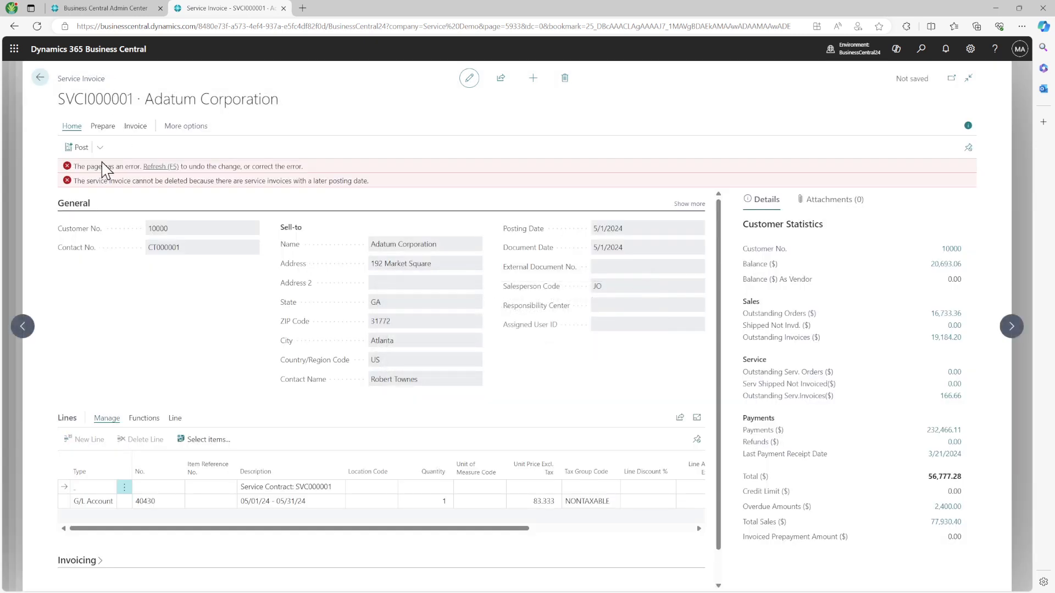
pyautogui.moveTo(99, 166); pyautogui.dragTo(301, 176)
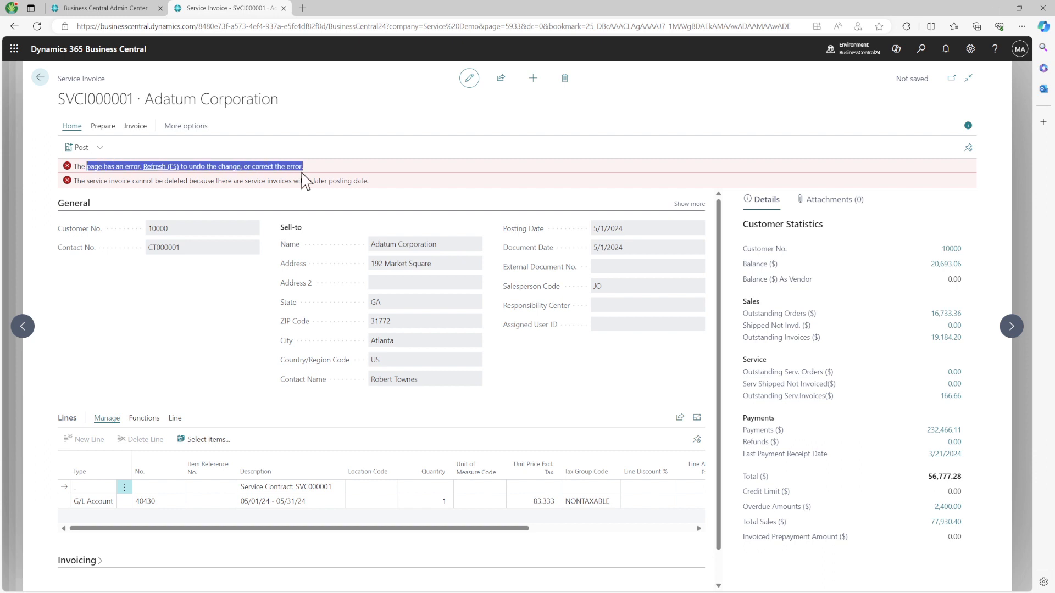
pyautogui.moveTo(76, 183); pyautogui.dragTo(370, 182)
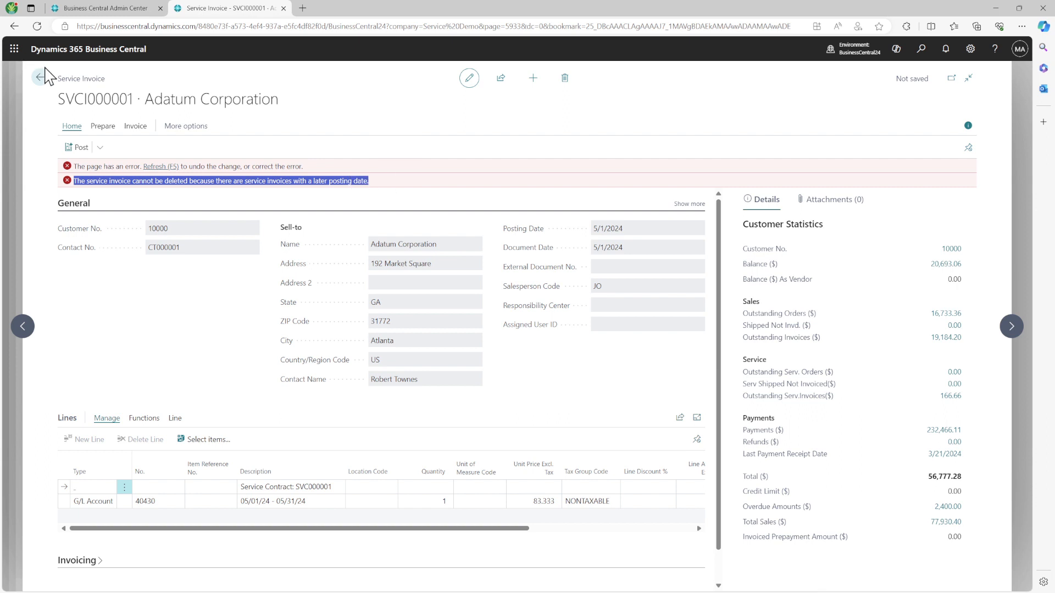
pyautogui.click(41, 78)
pyautogui.click(555, 351)
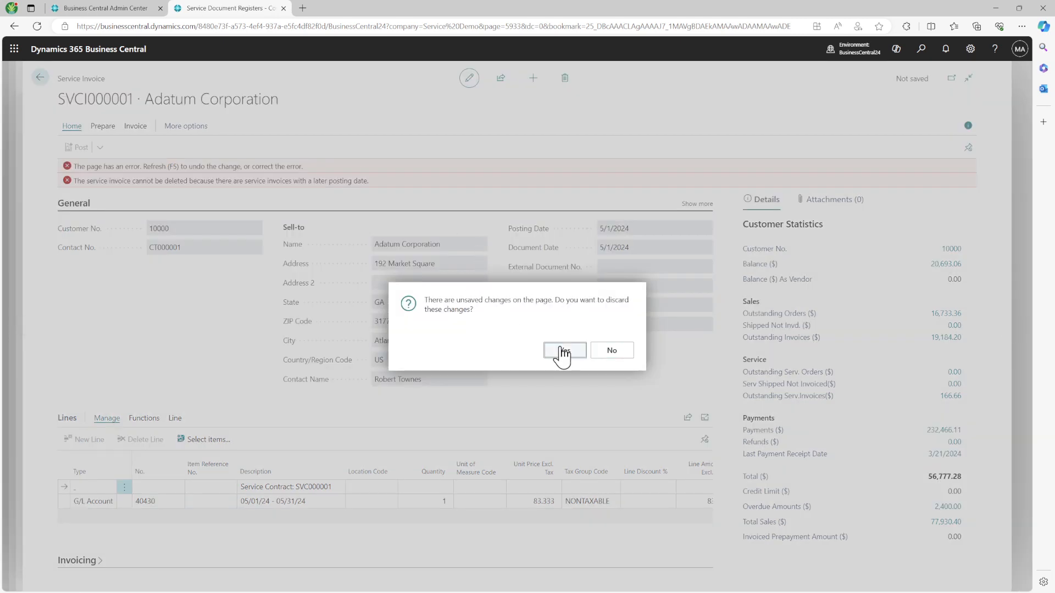
# Step: Delete invoice SVCI000002 restoring previous dates, then confirm the contract's next invoice date is 6/1/2024
pyautogui.click(563, 351)
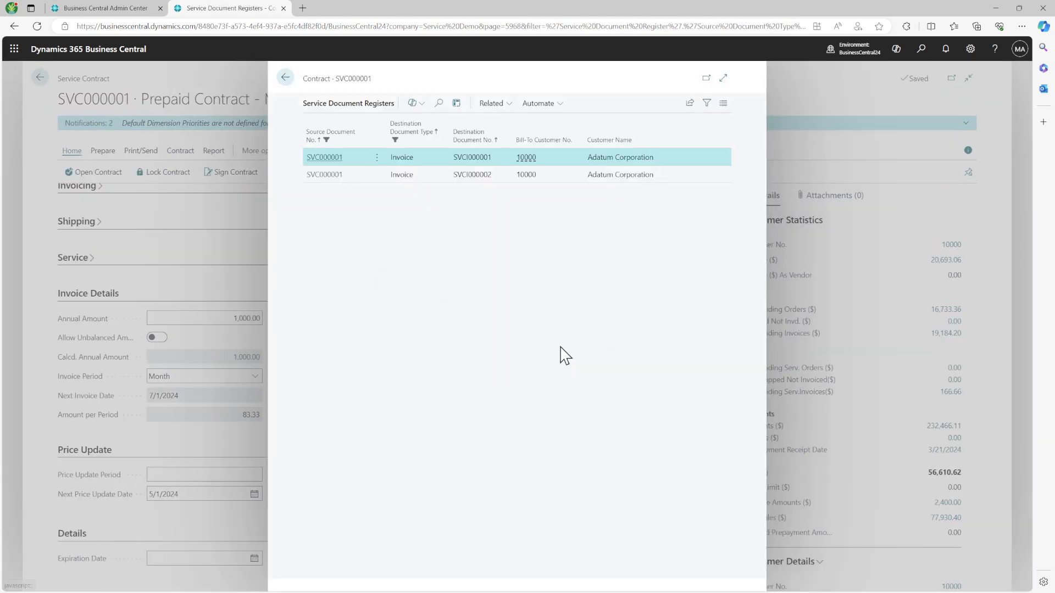
pyautogui.click(352, 177)
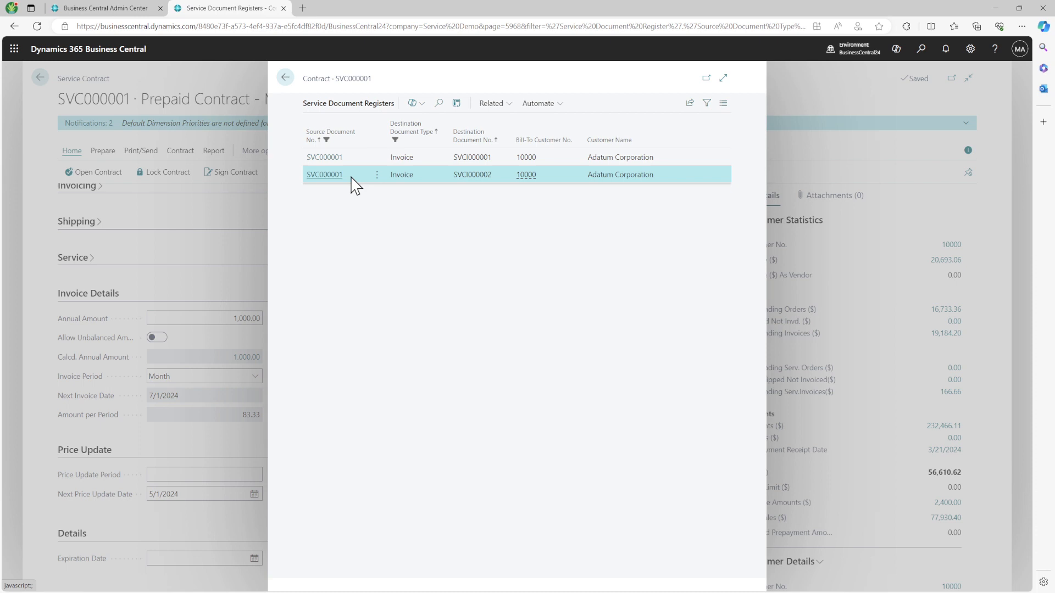
pyautogui.click(324, 176)
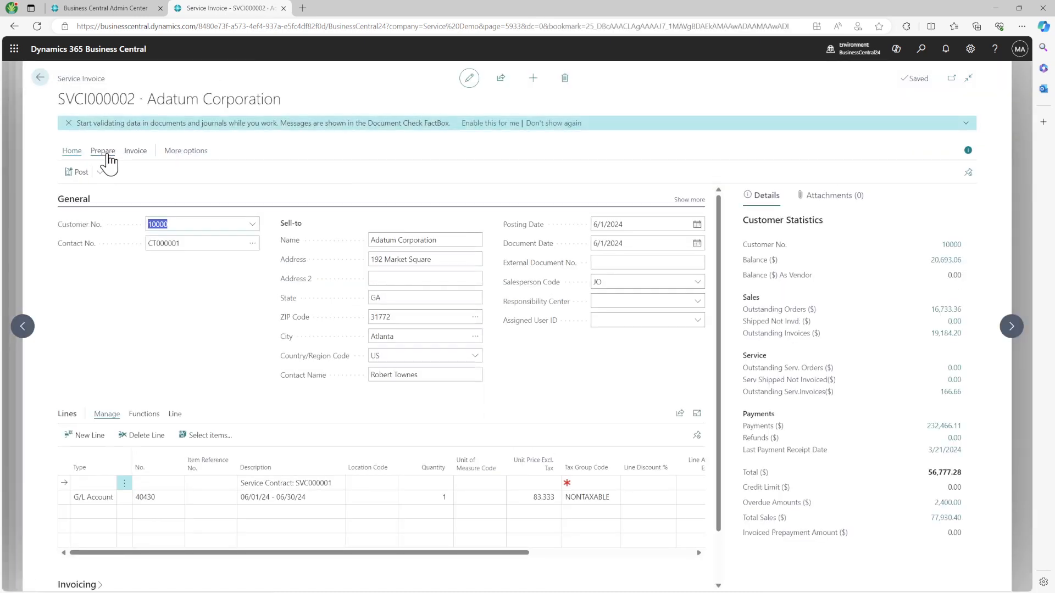
pyautogui.click(564, 77)
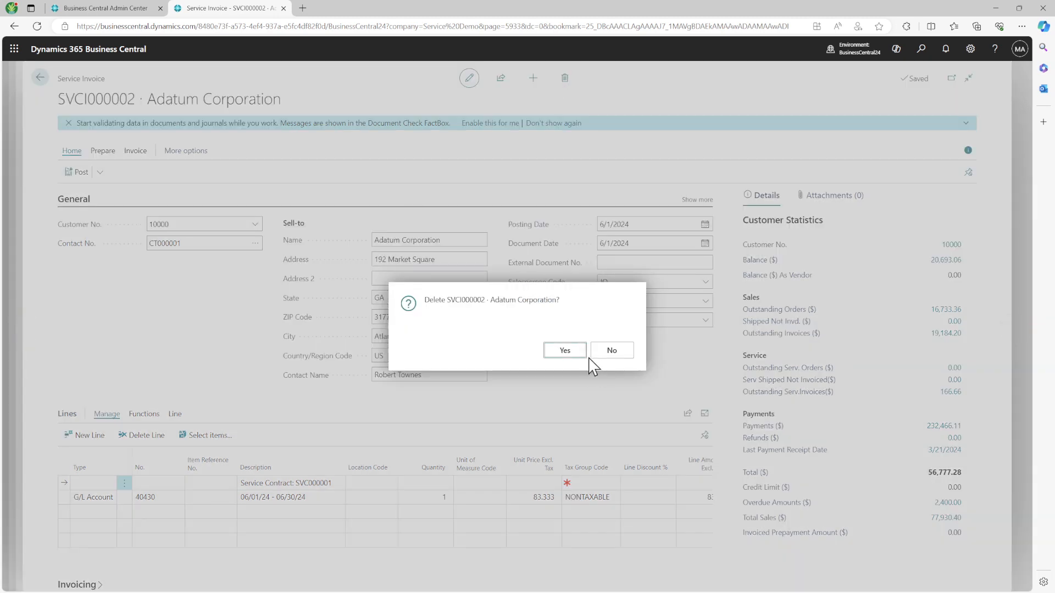
pyautogui.click(577, 356)
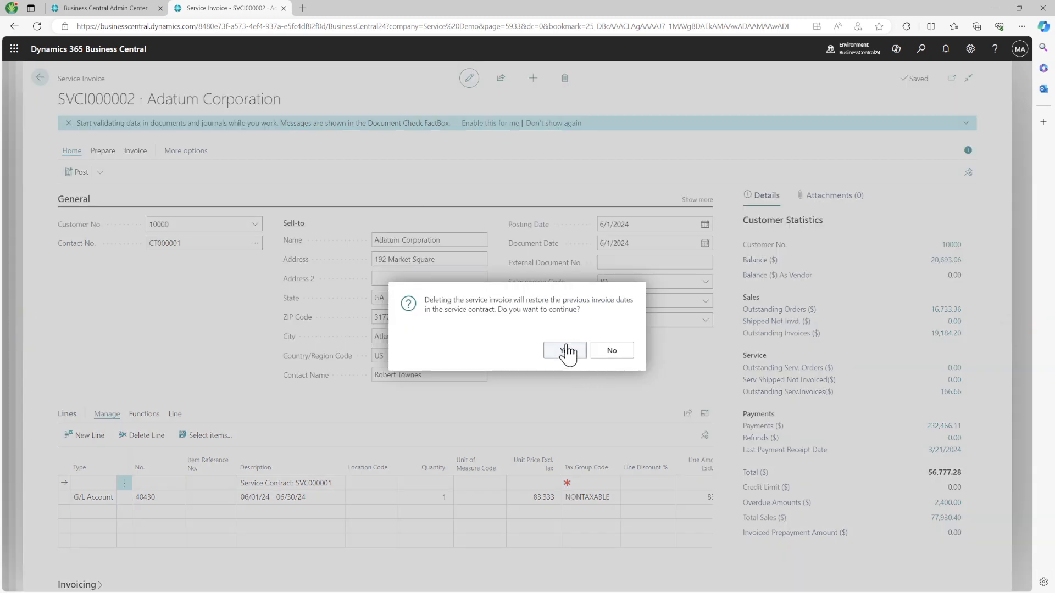
pyautogui.click(566, 351)
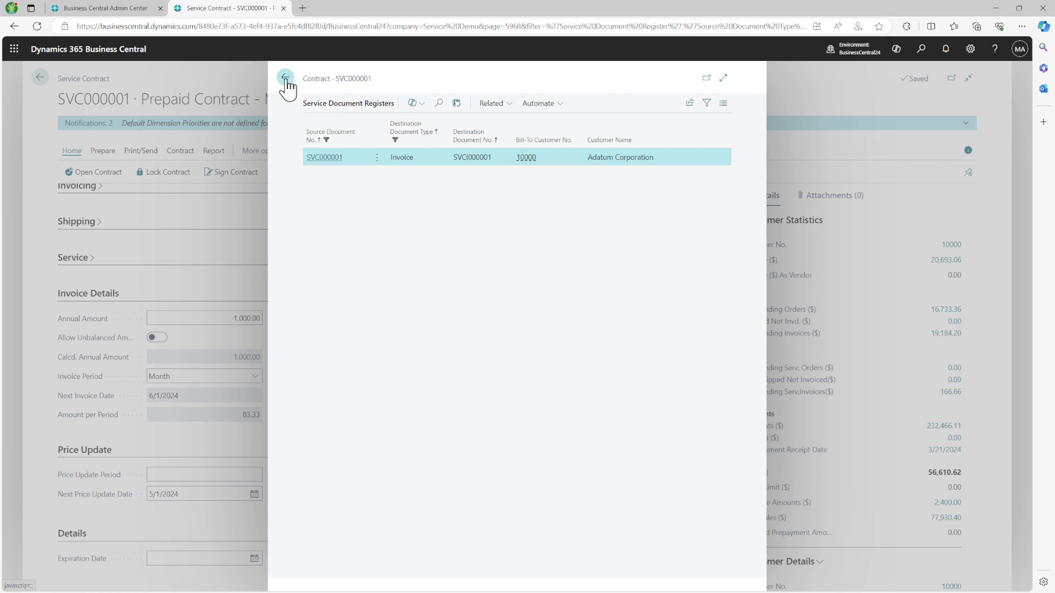
pyautogui.click(285, 78)
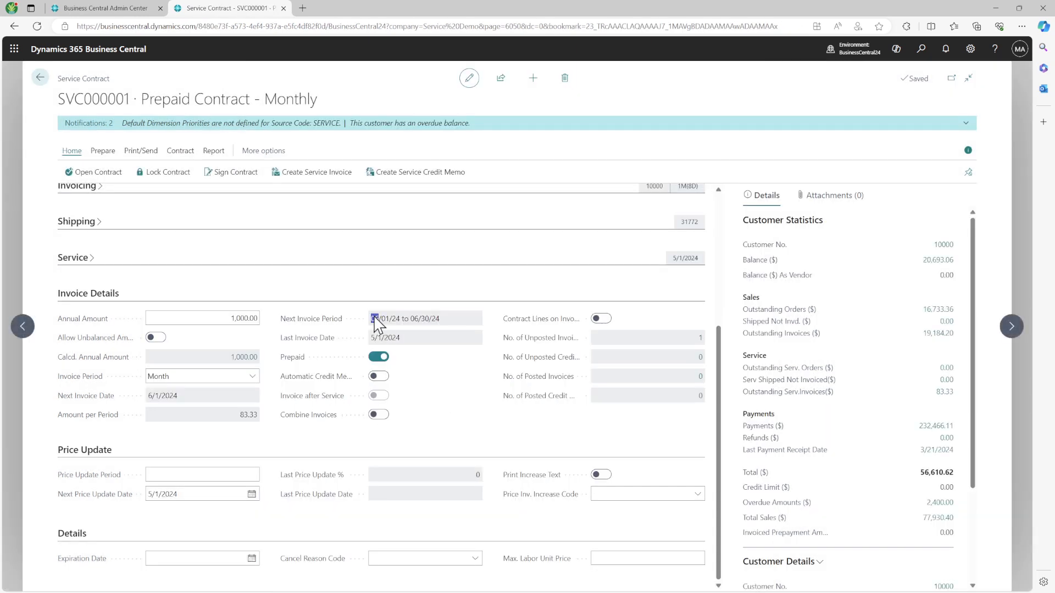
pyautogui.moveTo(375, 323); pyautogui.dragTo(455, 328)
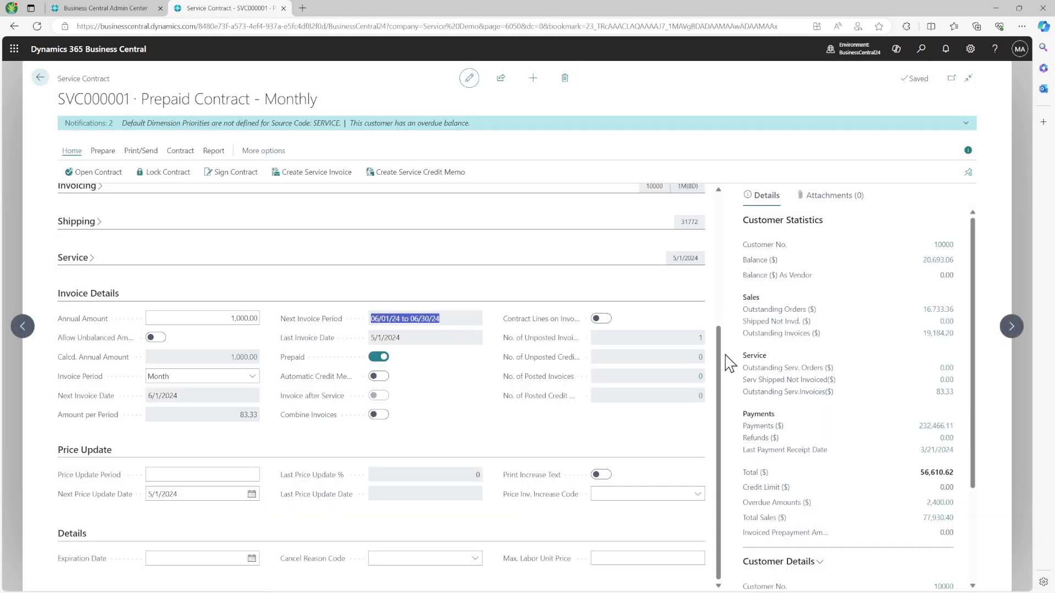
# Step: Delete unposted invoice SVCI000001, confirming that SVC000001's next invoice date reverts to 5/1/2024
pyautogui.click(701, 338)
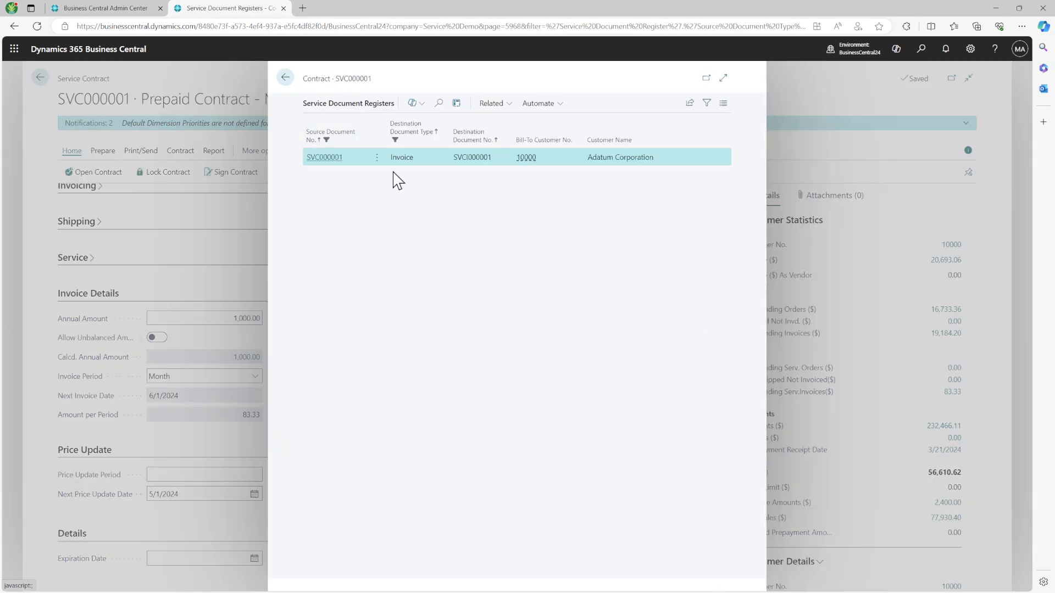
pyautogui.click(383, 159)
pyautogui.click(323, 160)
pyautogui.click(324, 159)
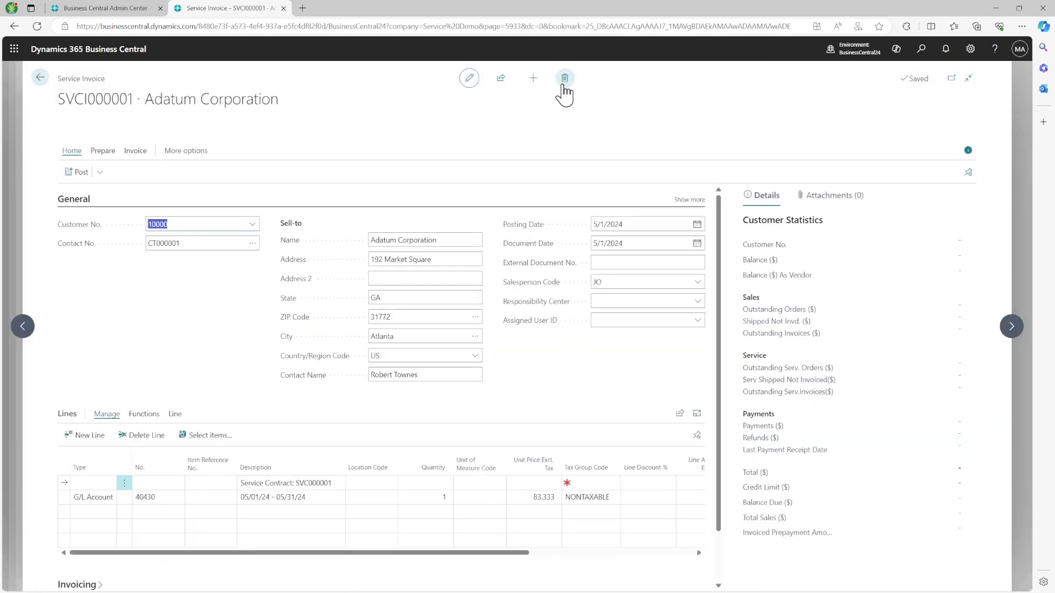
pyautogui.click(565, 77)
pyautogui.click(571, 355)
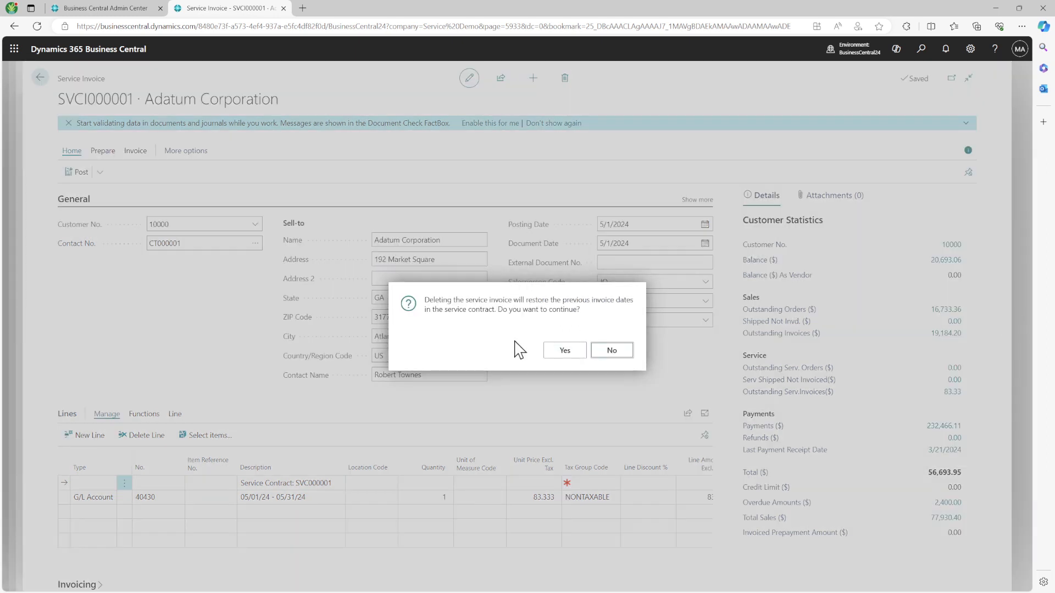
pyautogui.click(570, 353)
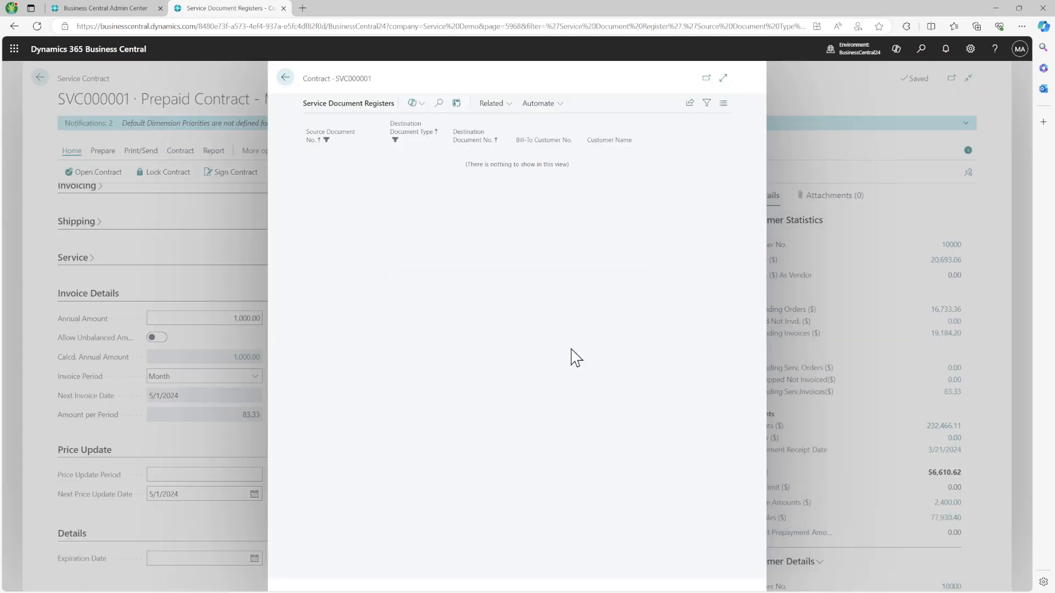
# Step: Go back through the contract to the Role Center and minimize the browser
pyautogui.click(285, 77)
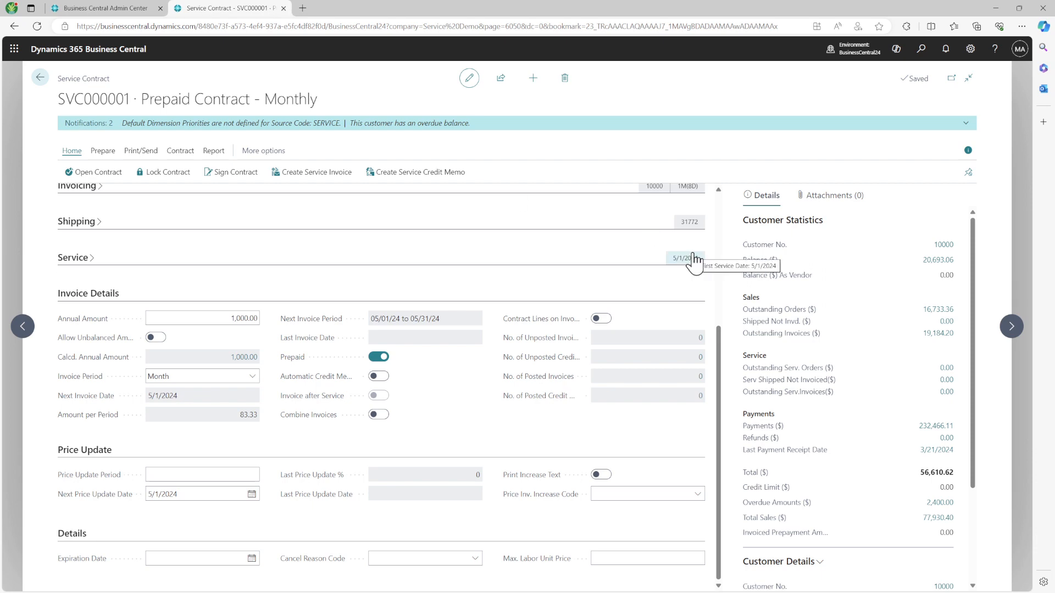
pyautogui.click(40, 82)
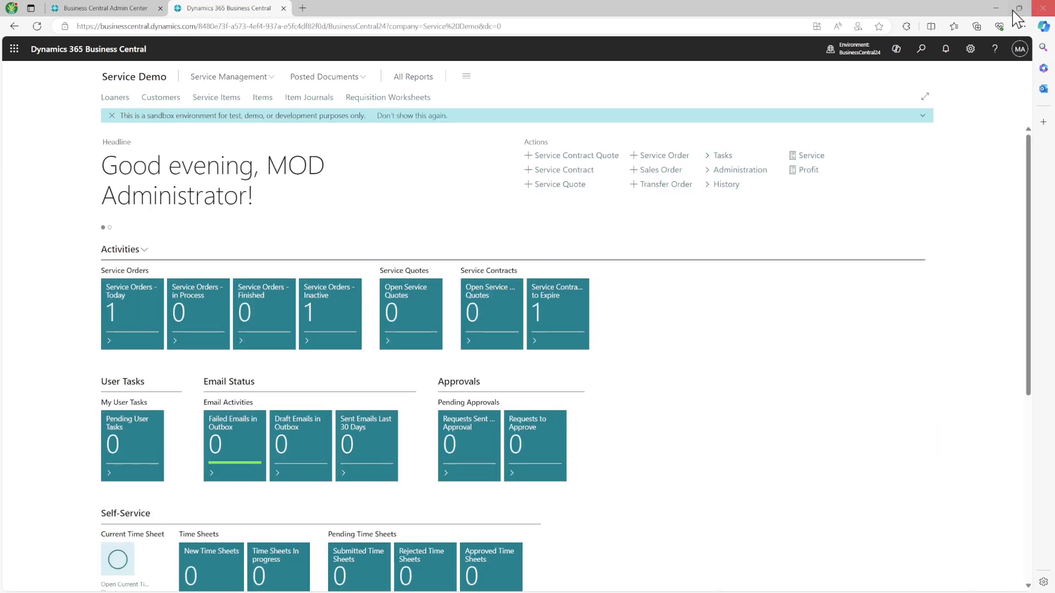
pyautogui.click(996, 8)
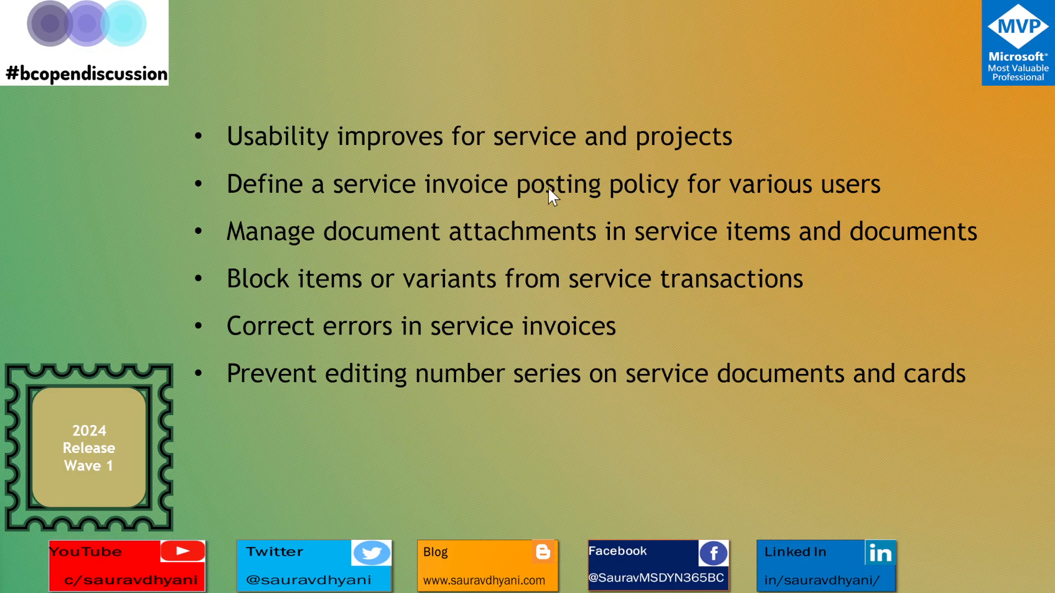